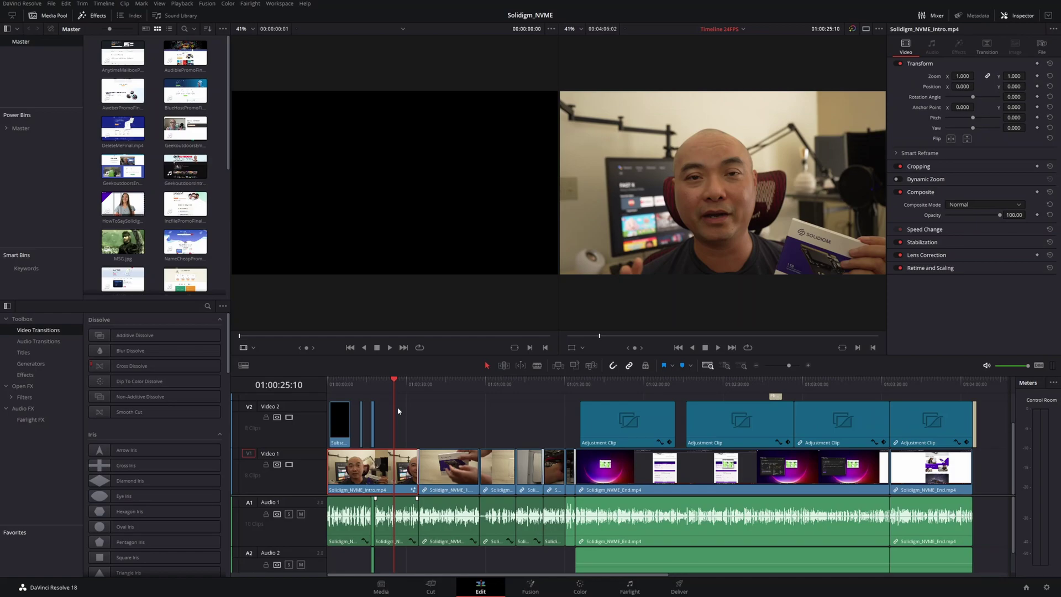
Move the playhead to 01:00:30:10 within the Solidigm_NVME_Intro clip and open that clip on the Fusion page.
left_click(398, 380)
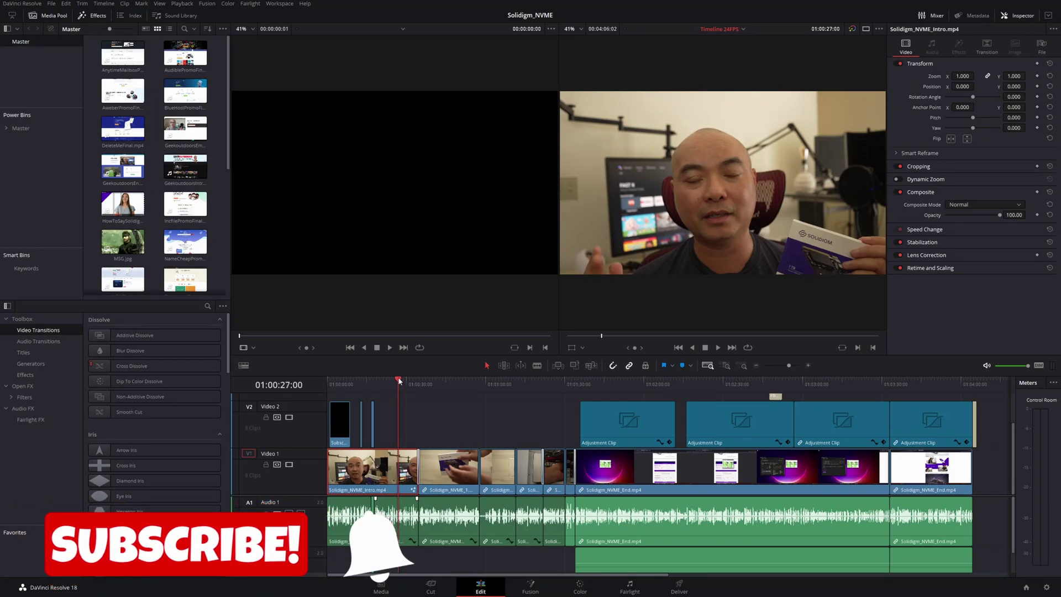
left_click(402, 380)
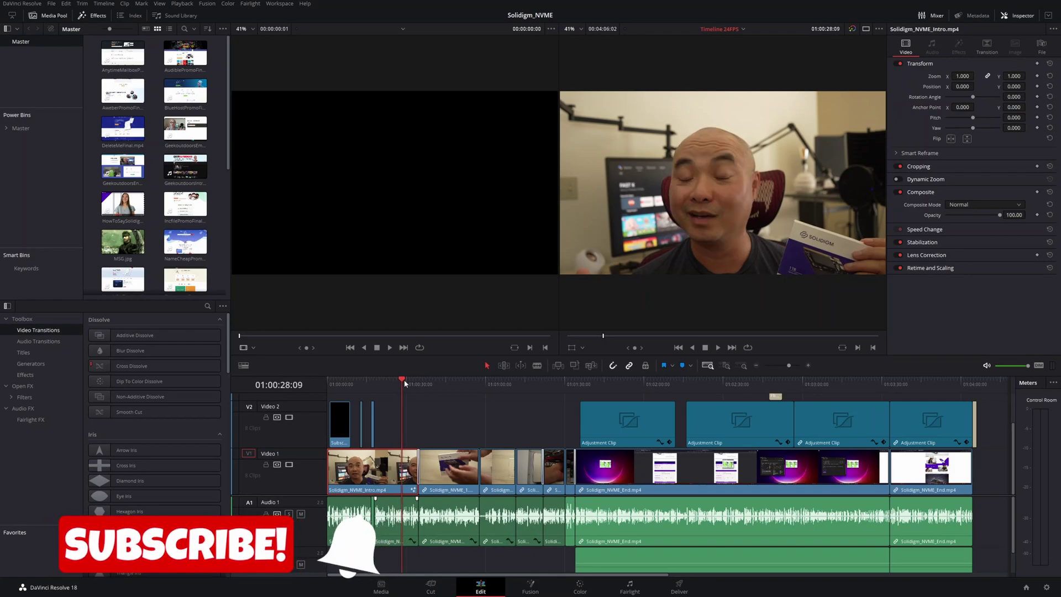
left_click(405, 382)
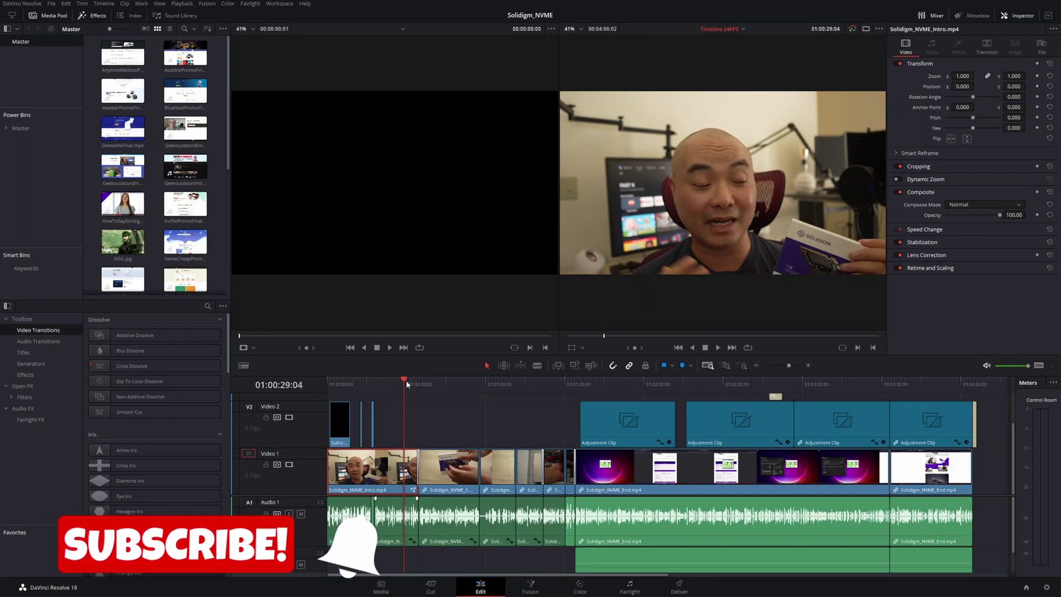
left_click(407, 382)
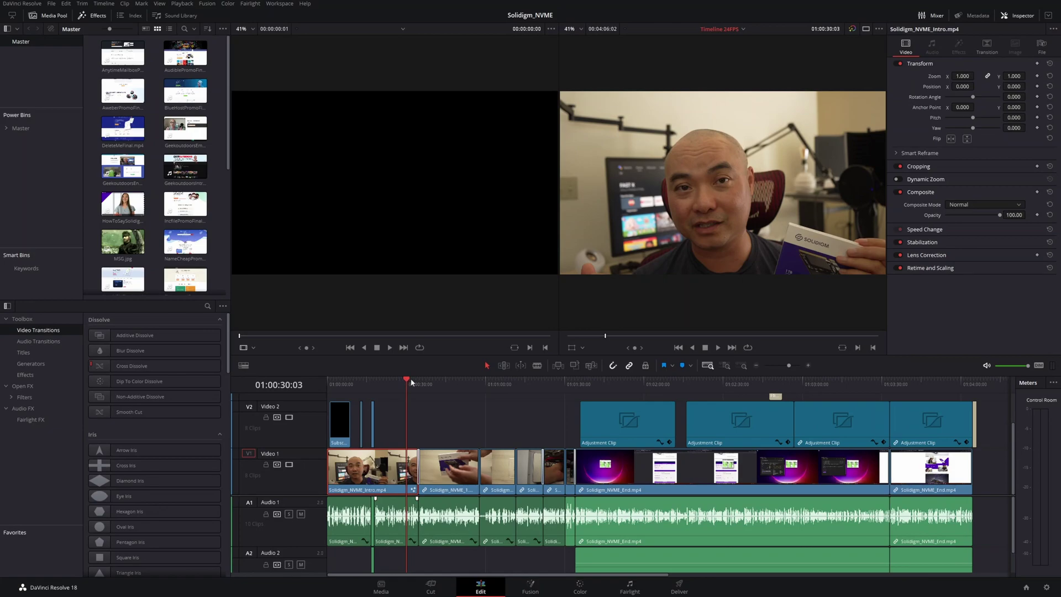
key("Down")
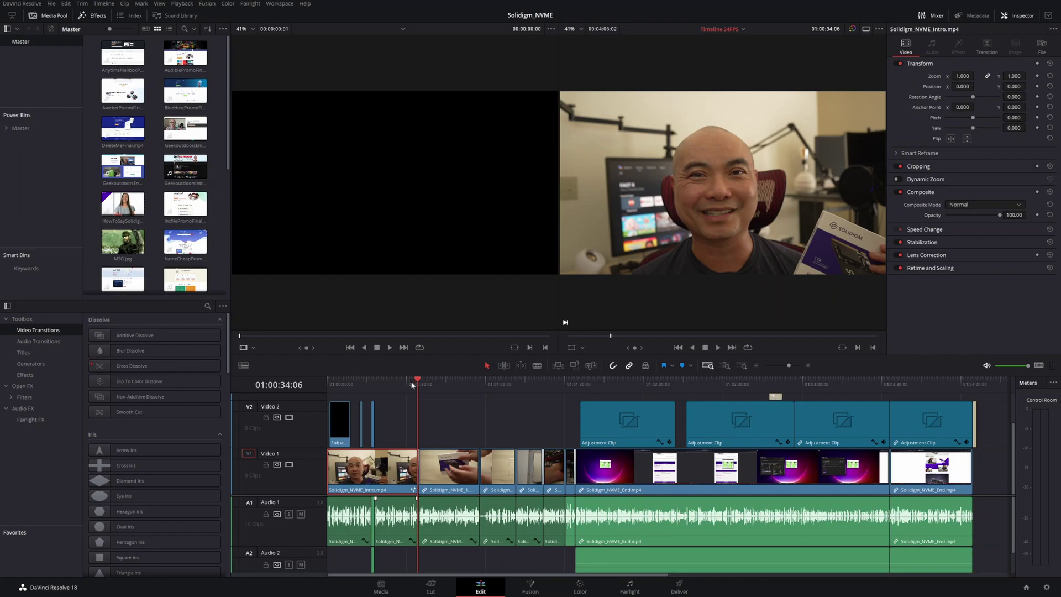
left_click(408, 382)
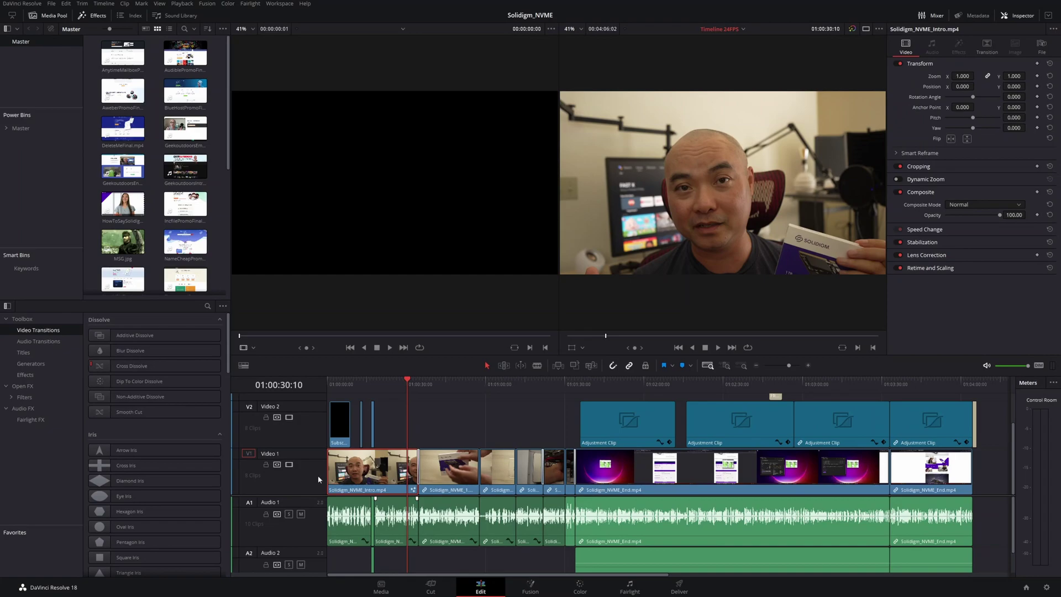
left_click(530, 587)
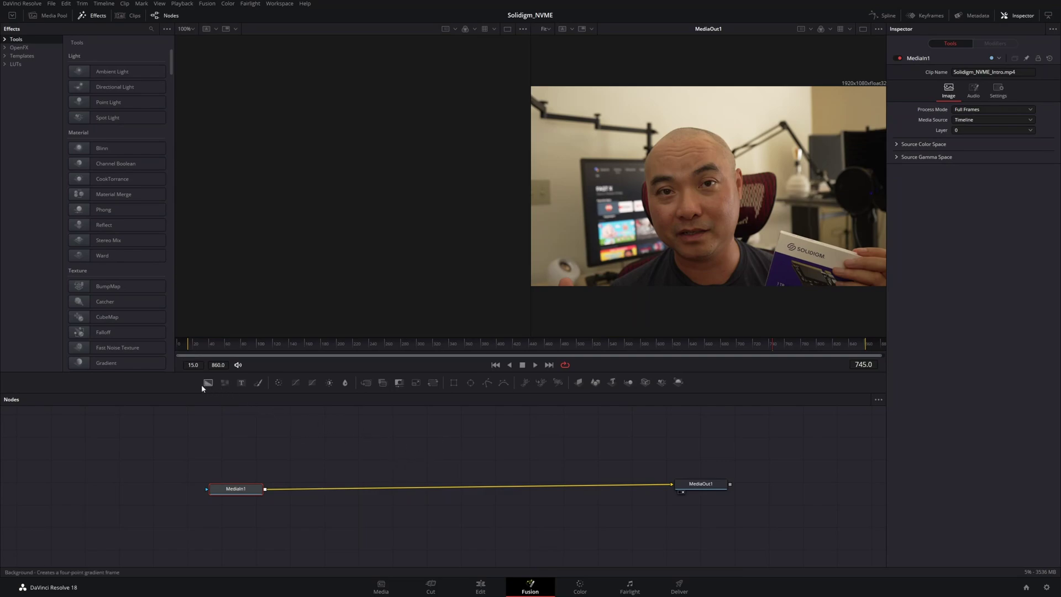
Merge a new Background node over the clip between MediaIn1 and MediaOut1, masking that background with a Rectangle node.
left_click_drag(209, 383, 316, 451)
left_click_drag(370, 383, 441, 490)
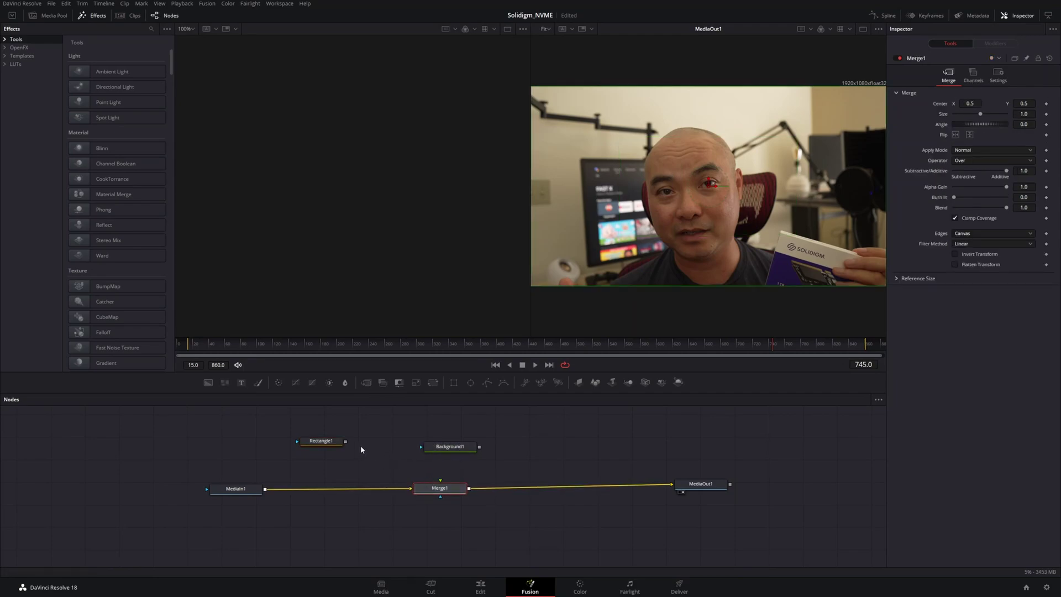
left_click_drag(345, 442, 439, 483)
left_click_drag(480, 446, 441, 482)
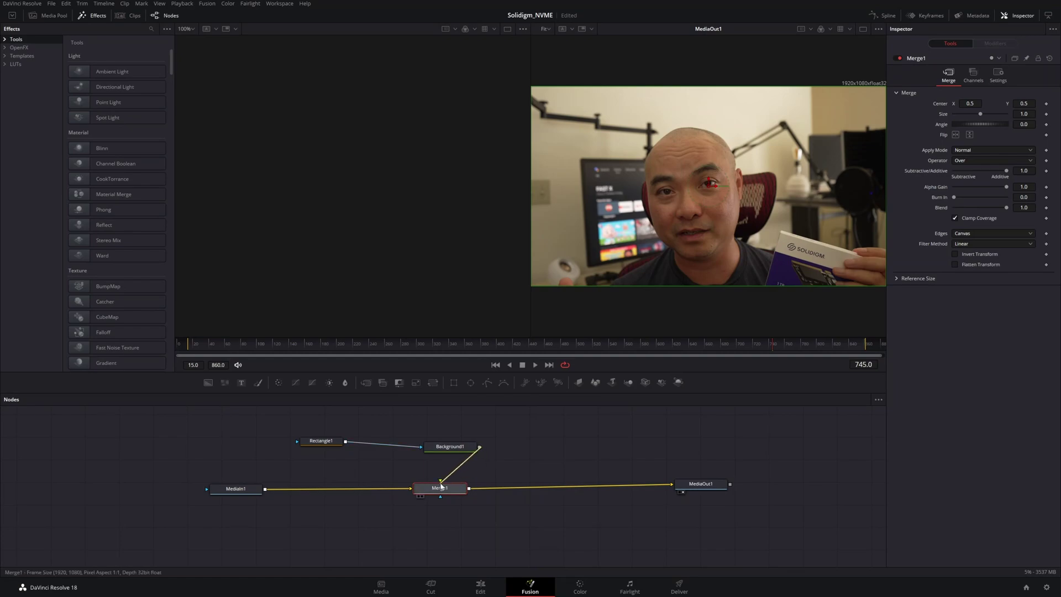
Set the Background1 node's solid color to orange, #ff5500.
left_click(439, 450)
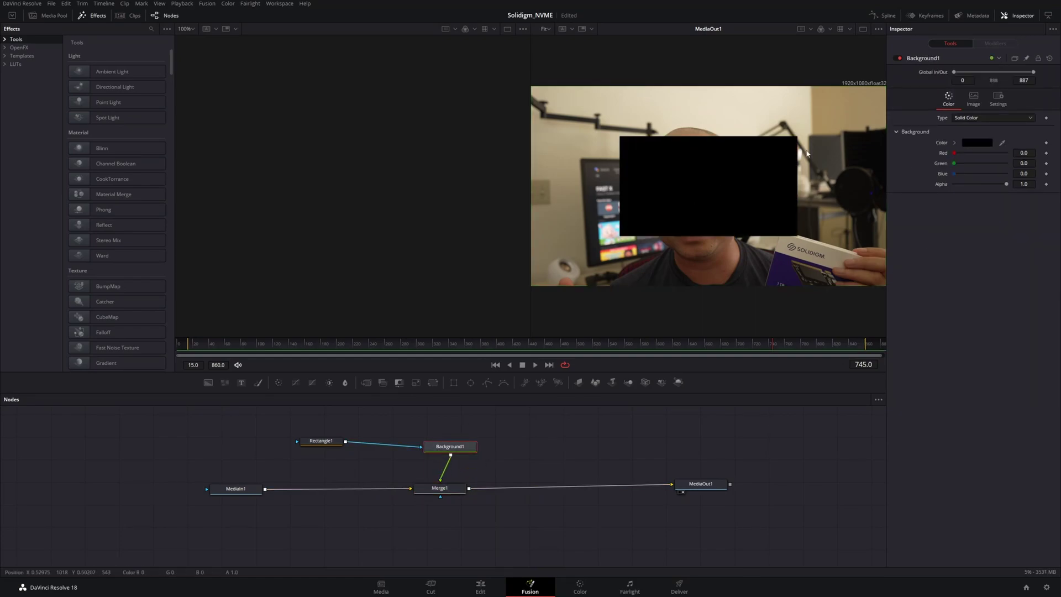
left_click(969, 144)
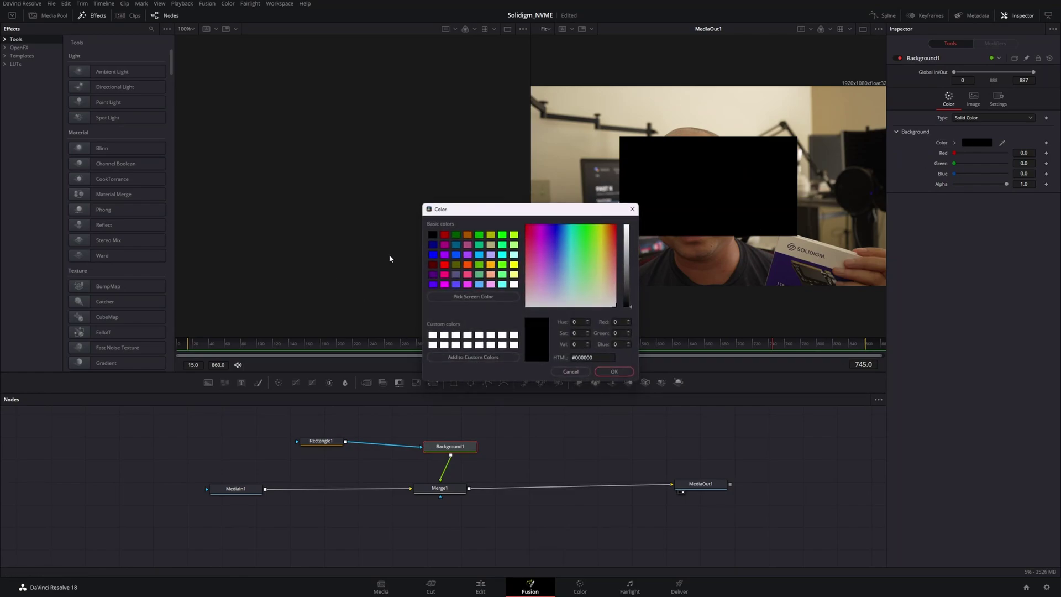
left_click(469, 267)
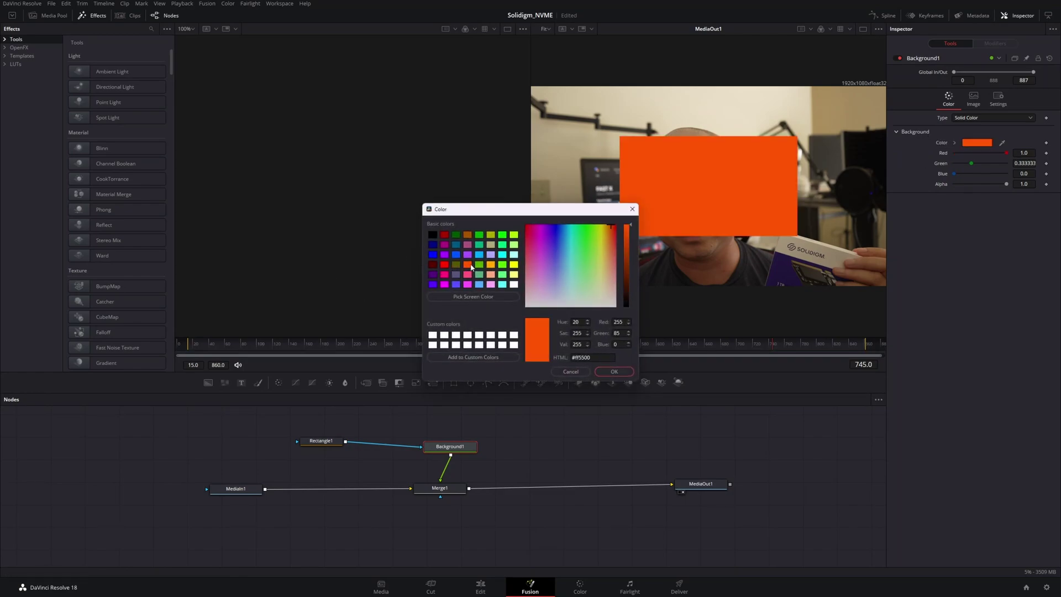
left_click(604, 370)
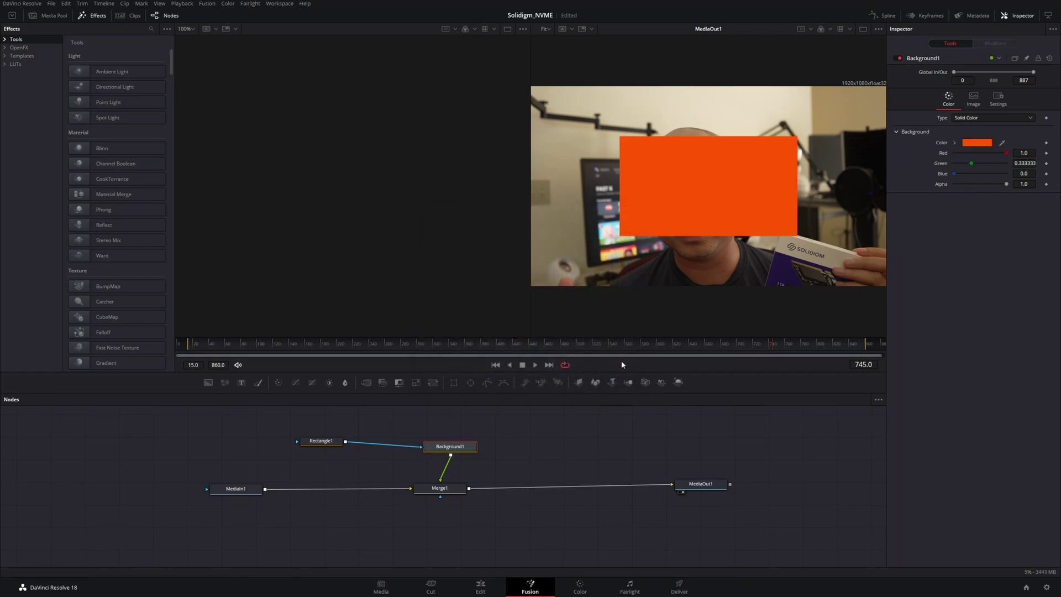
Reshape the rectangle mask to about 0.57 wide and 0.23 high, centered in the frame's lower-left area at about X 0.29, Y 0.14.
left_click(319, 440)
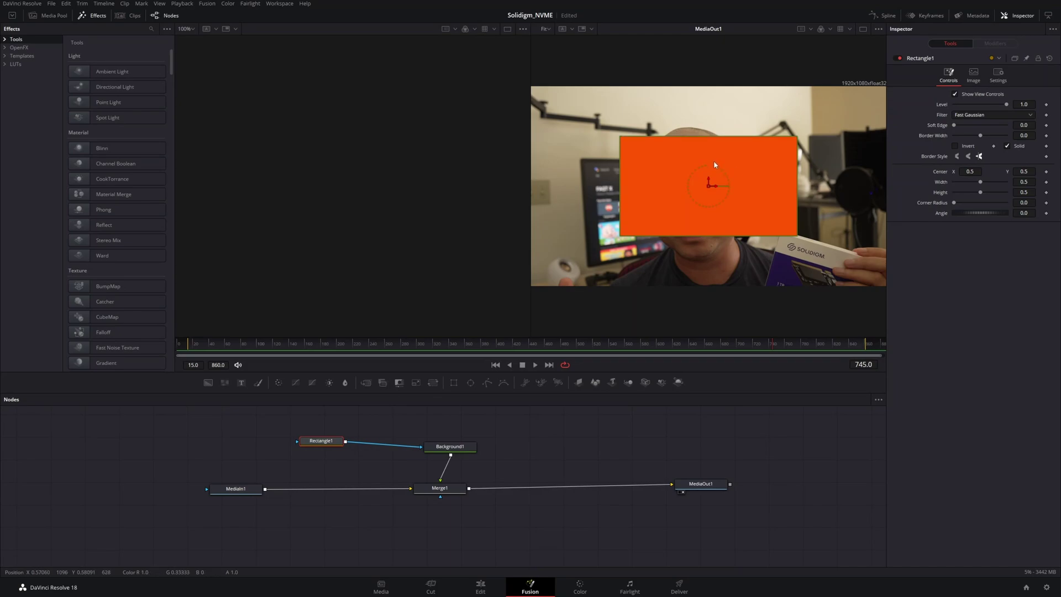
left_click_drag(667, 137, 609, 182)
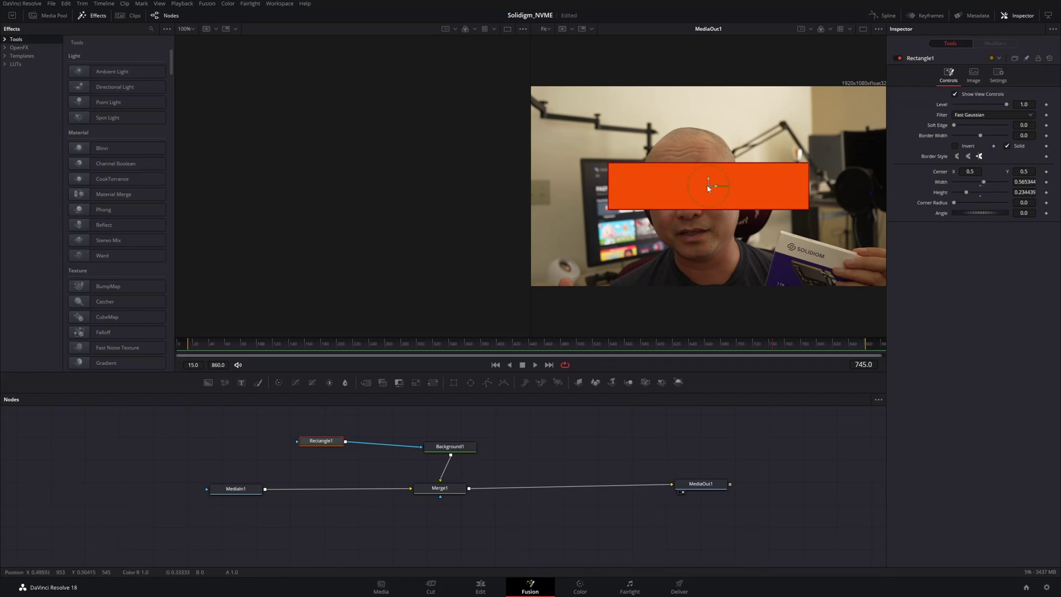
left_click_drag(708, 186, 634, 260)
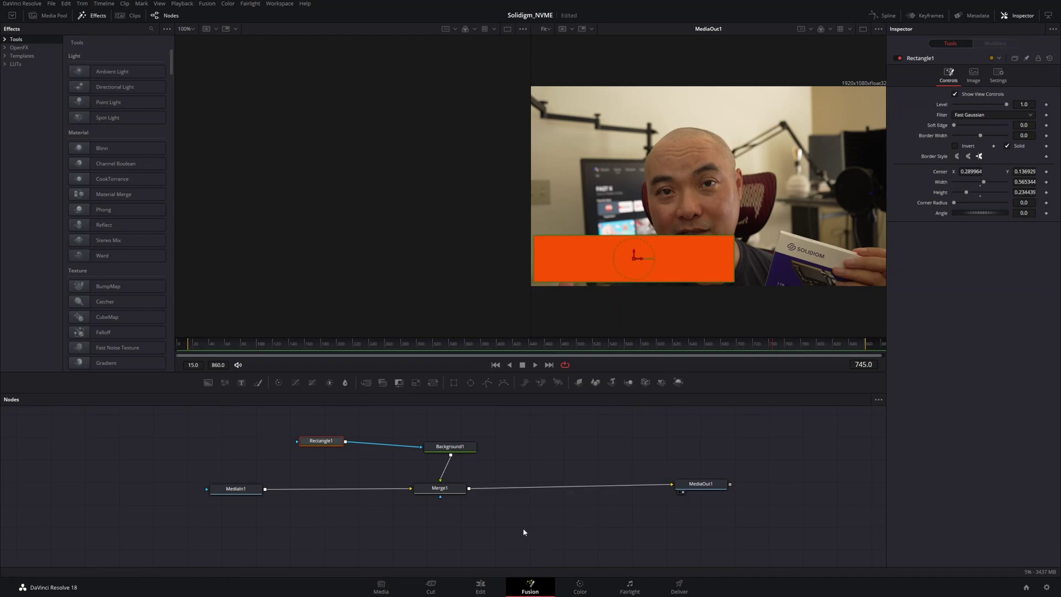
Return to the Edit page and check the orange rectangle at several points across the intro clip, comparing with its Fusion node graph.
left_click(491, 586)
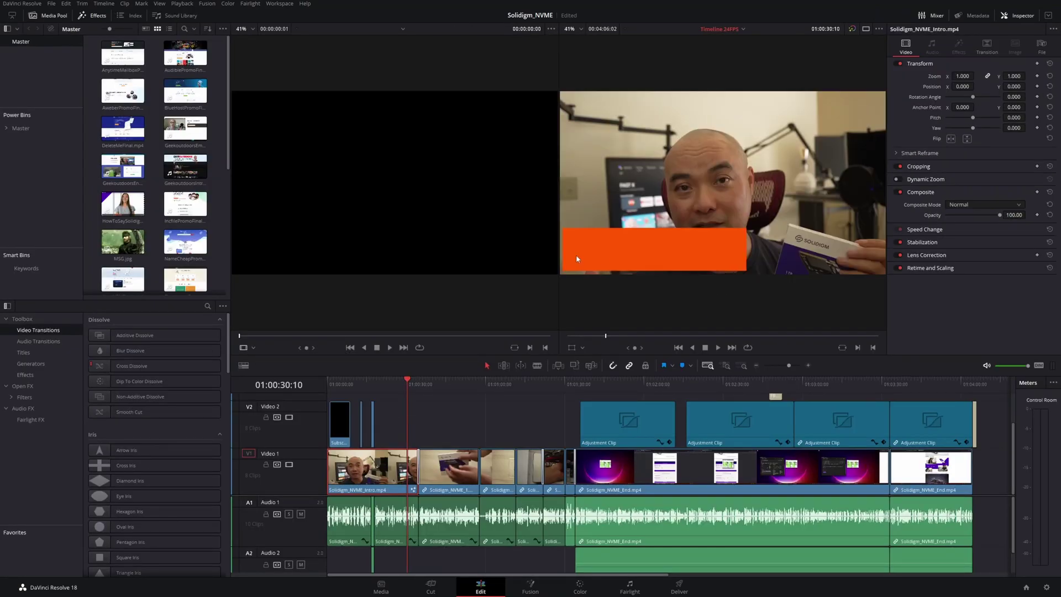
left_click(394, 386)
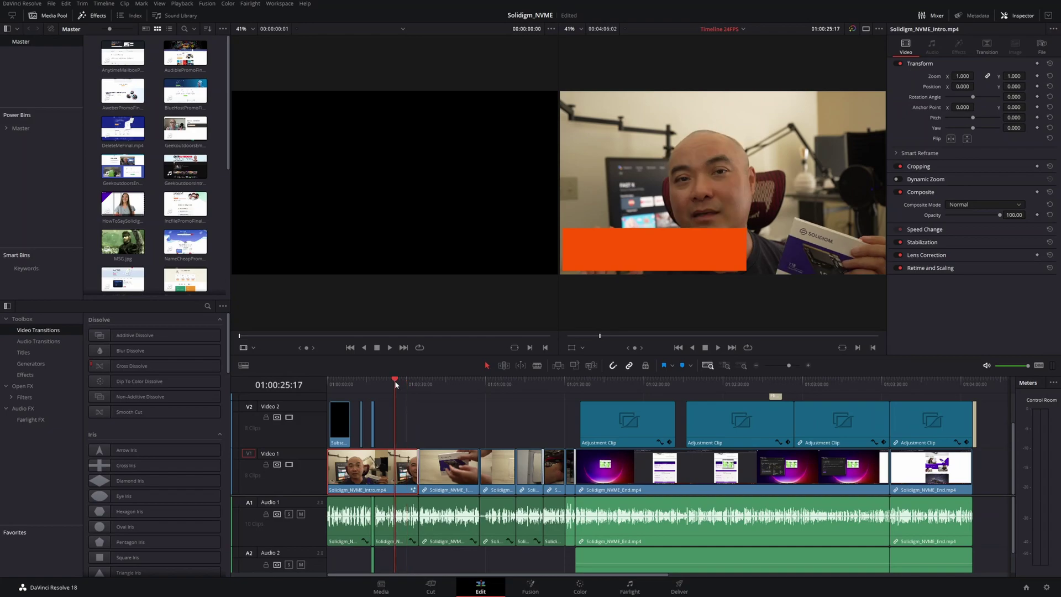
left_click(375, 382)
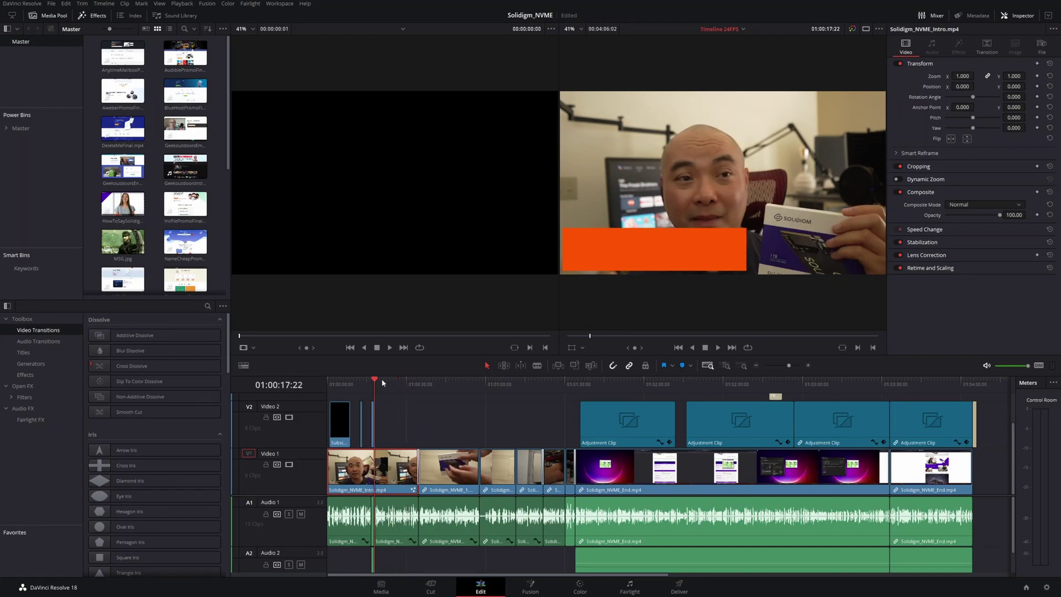
left_click(386, 385)
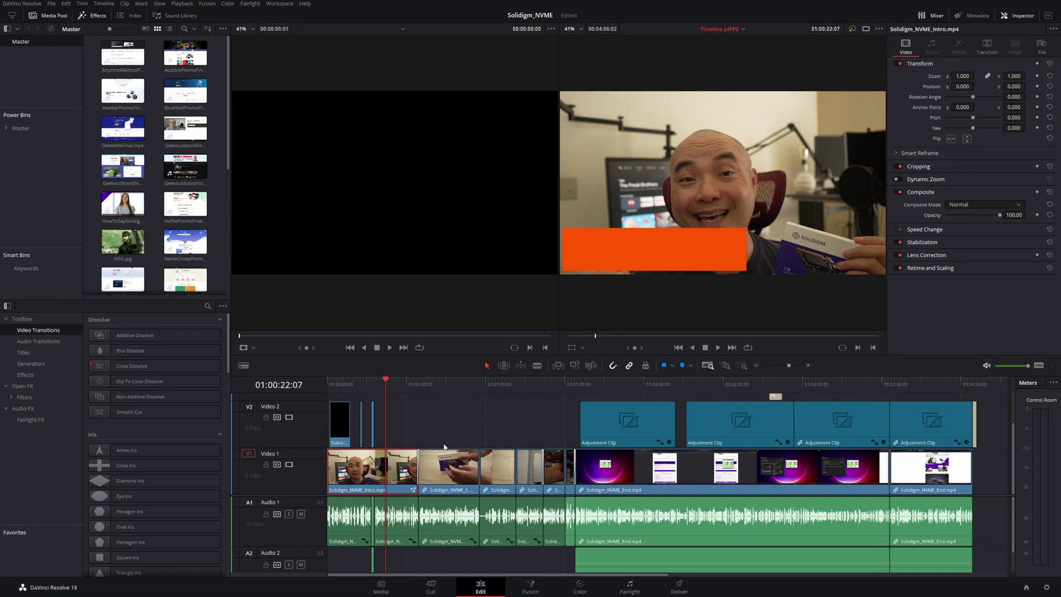
left_click(530, 585)
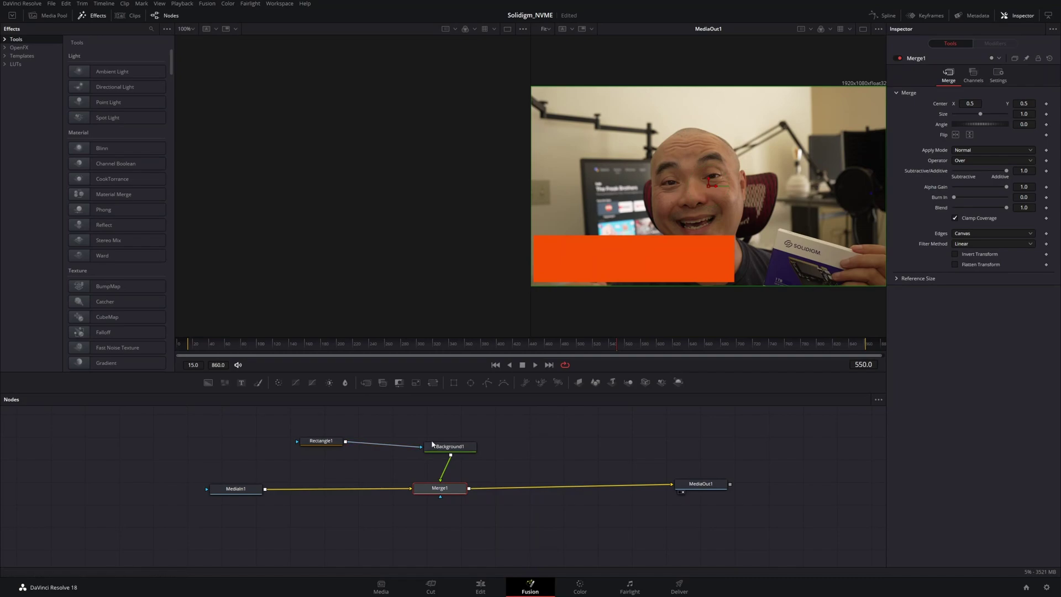
left_click(480, 587)
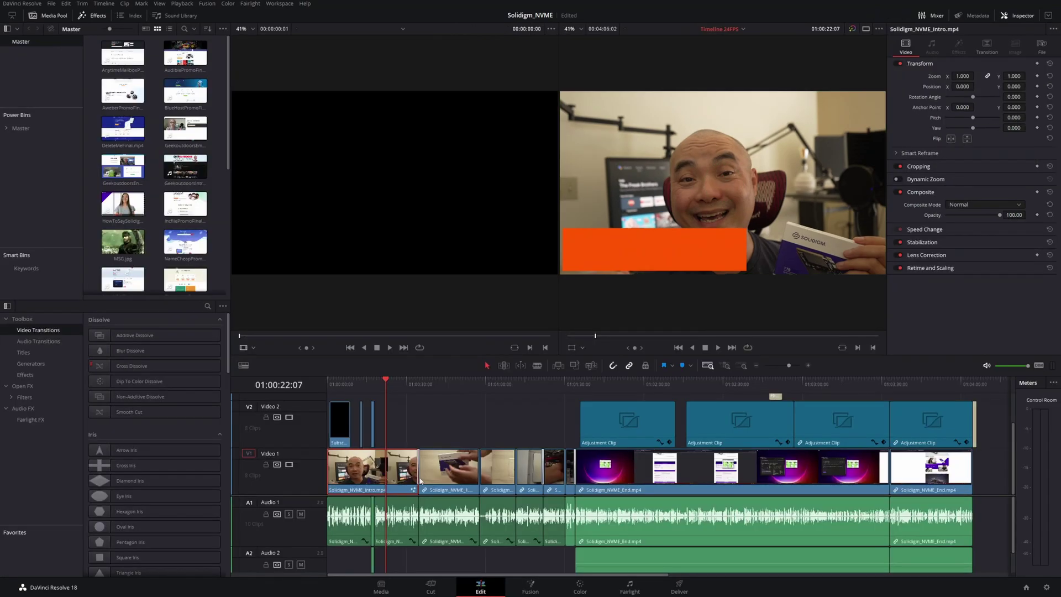
Place the playhead at 01:00:25:21, reset the intro clip's Fusion composition, and return to the Edit page.
left_click(396, 381)
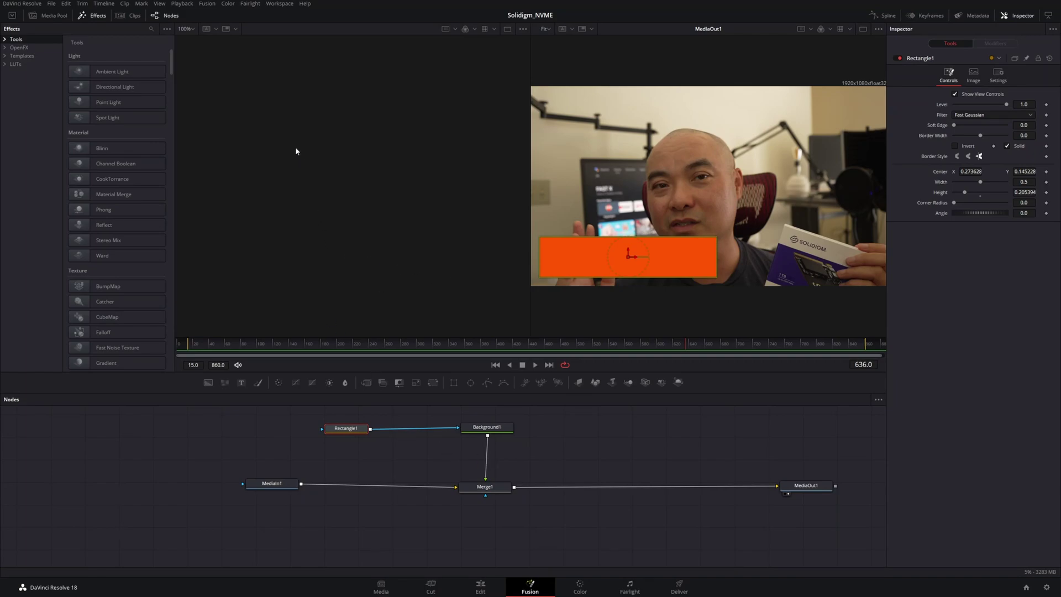
left_click(207, 3)
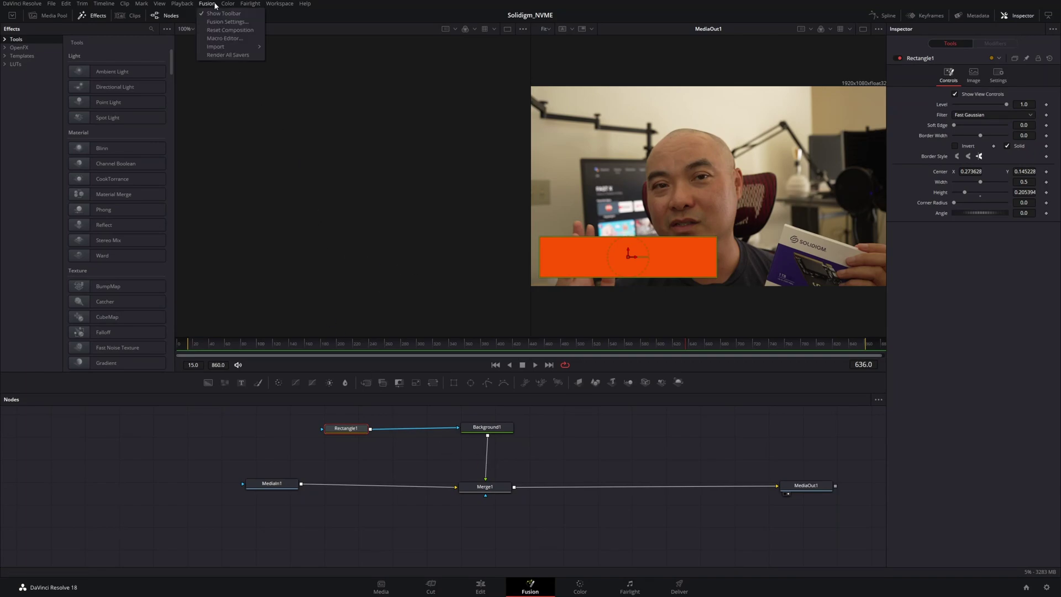
left_click(224, 32)
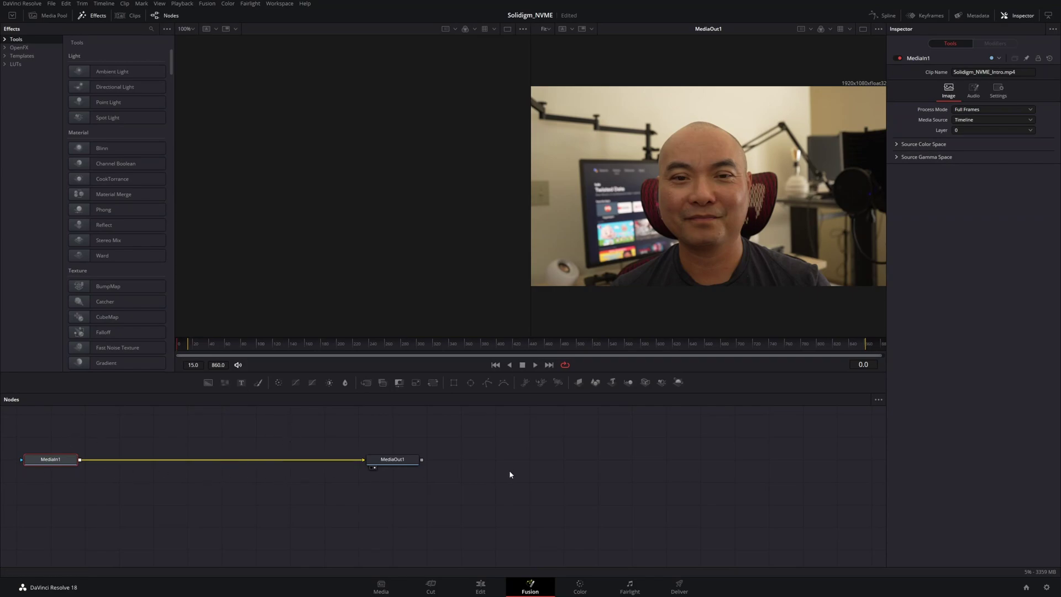
left_click(479, 589)
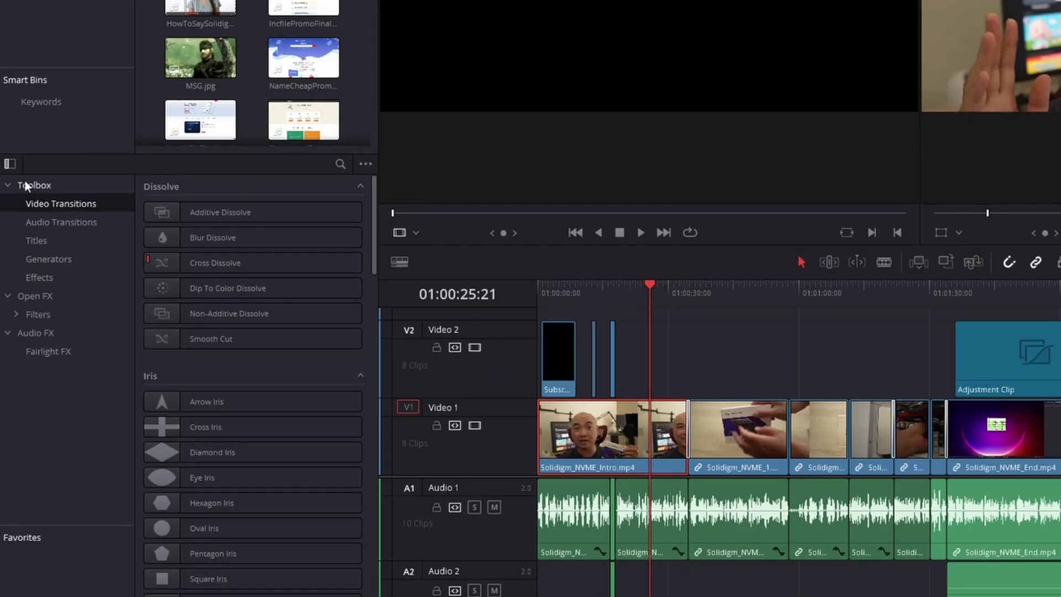
left_click(12, 167)
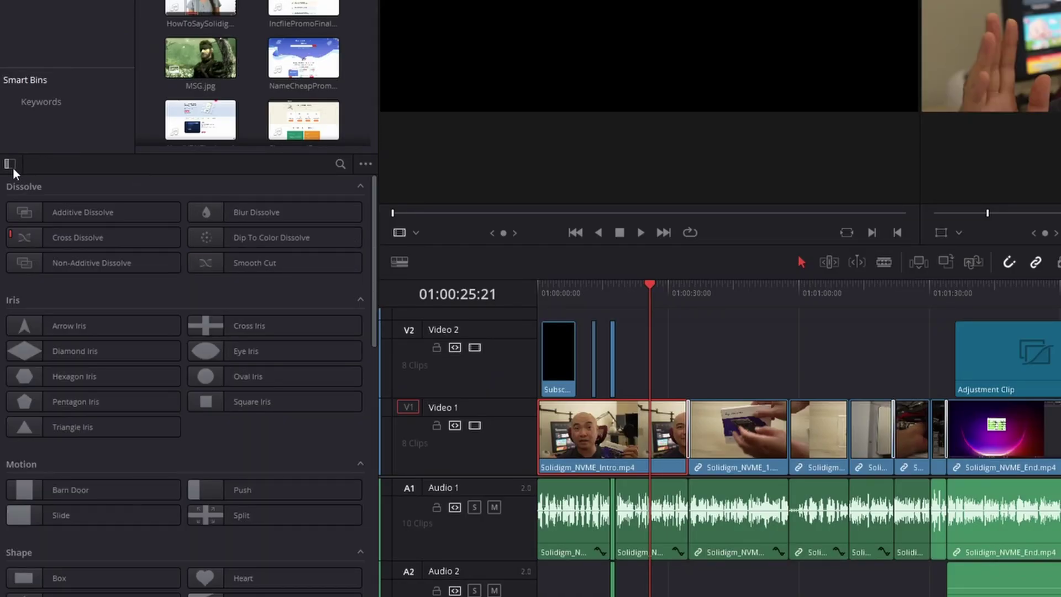
left_click(12, 167)
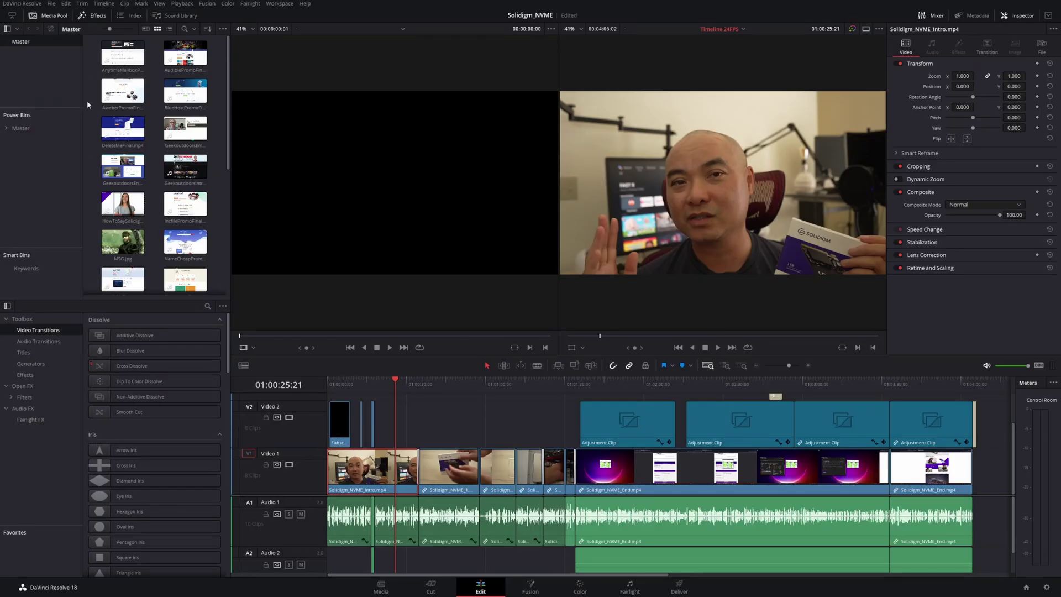
left_click(95, 16)
left_click(95, 16)
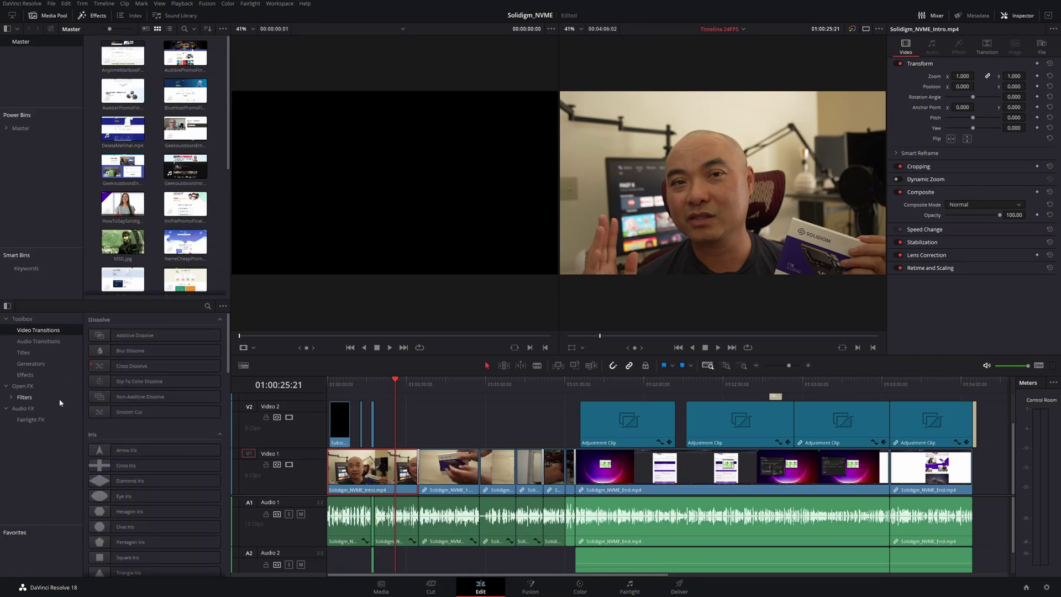
Add a Fusion Composition effect to the Video 2 track above the intro clip, starting at the playhead at 01:00:25:21.
left_click(36, 366)
left_click(30, 376)
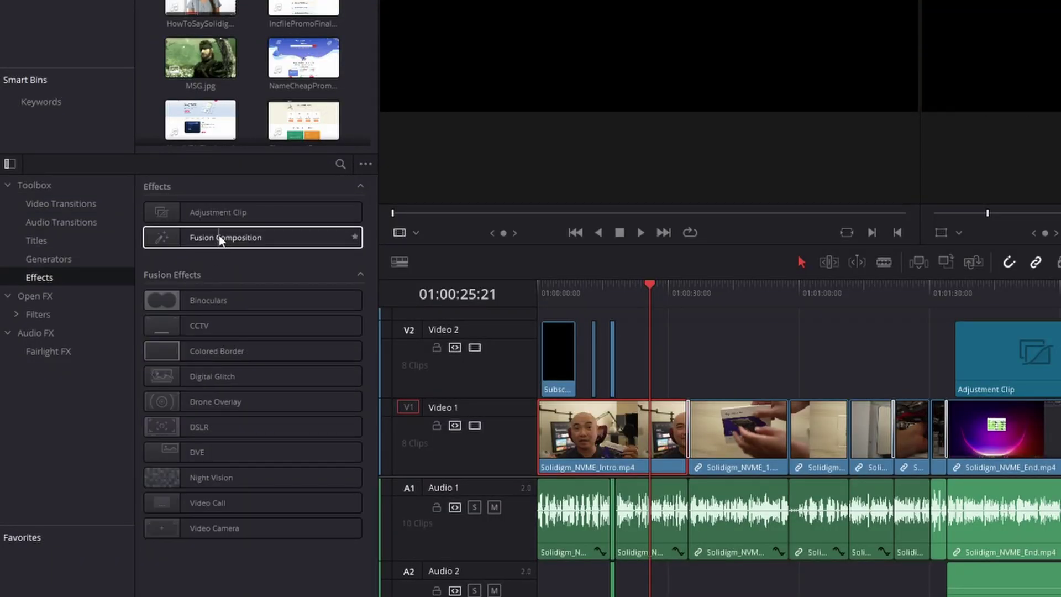
left_click_drag(218, 241, 677, 350)
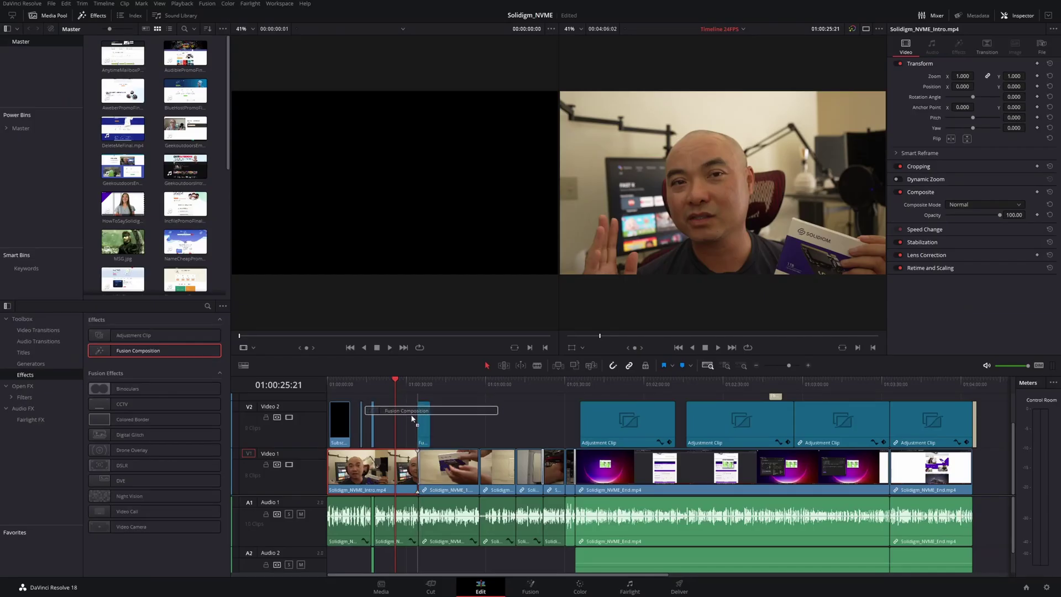
left_click_drag(412, 418, 395, 423)
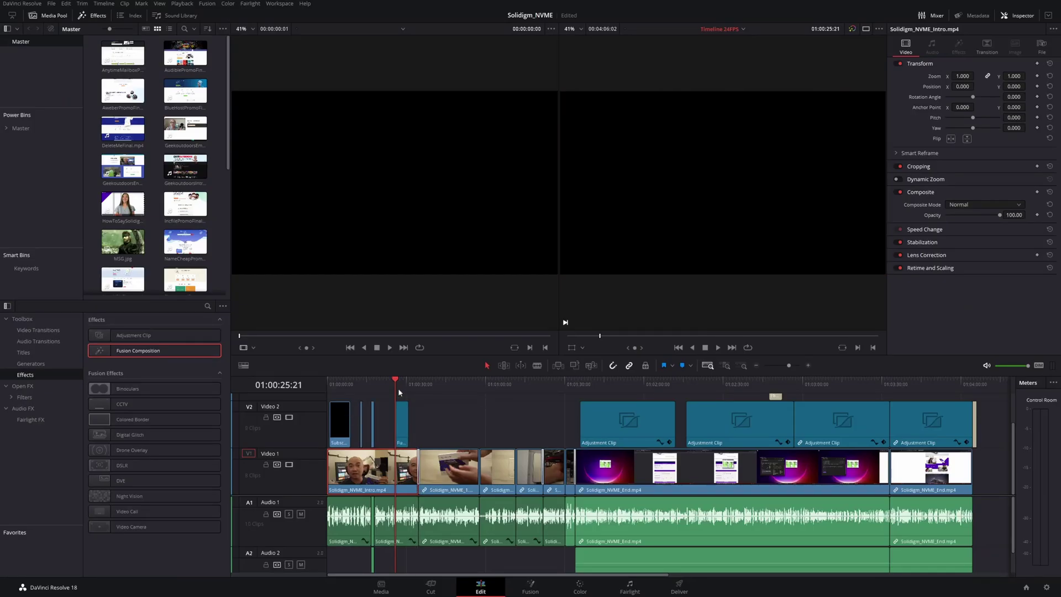
Inspect the Fusion Composition and intro clips in turn, and view the footage ahead of the composition at 01:00:21:15.
left_click(401, 404)
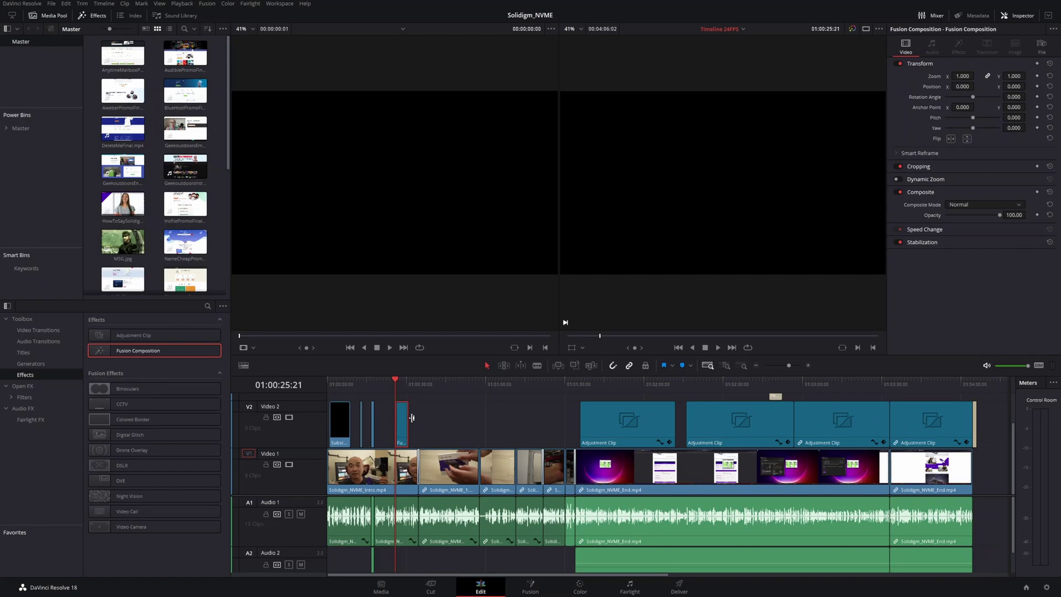
left_click(387, 463)
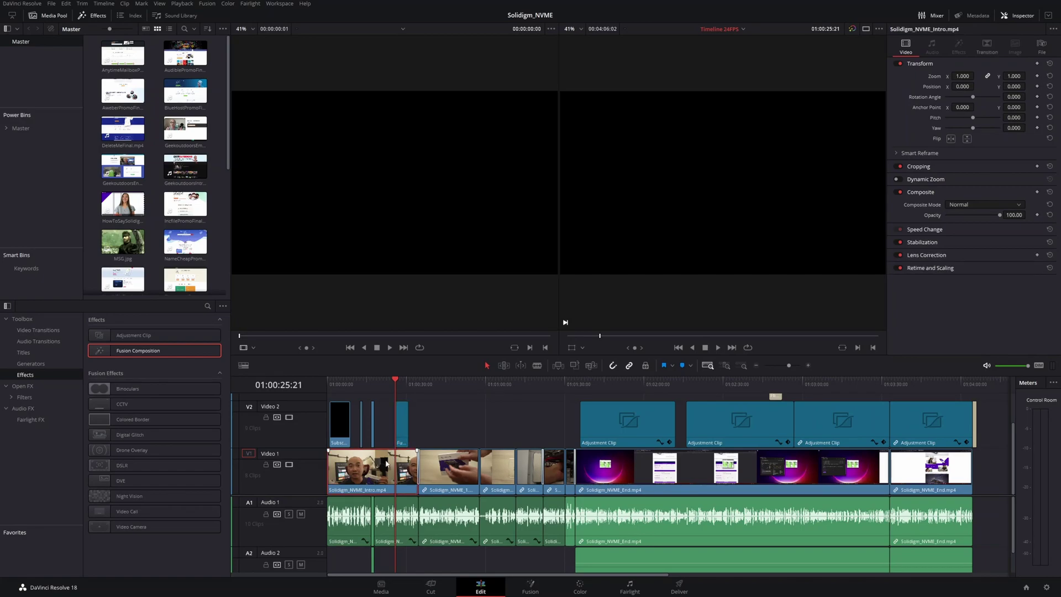
left_click(385, 382)
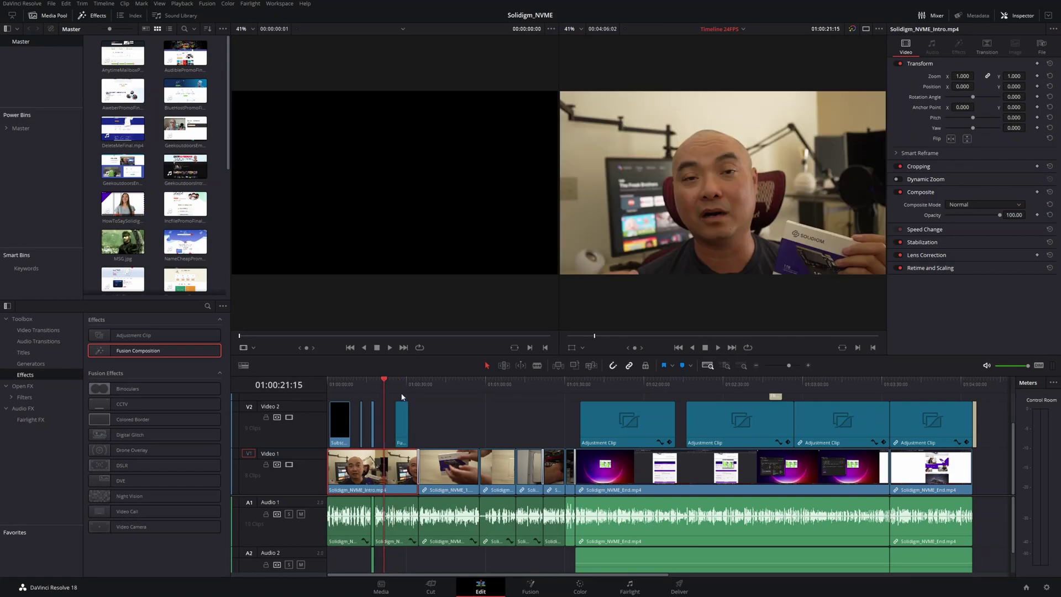
Open the Video 2 Fusion Composition clip at 01:00:25:21 on the Fusion page and move its MediaOut1 node farther right in the graph.
left_click(400, 379)
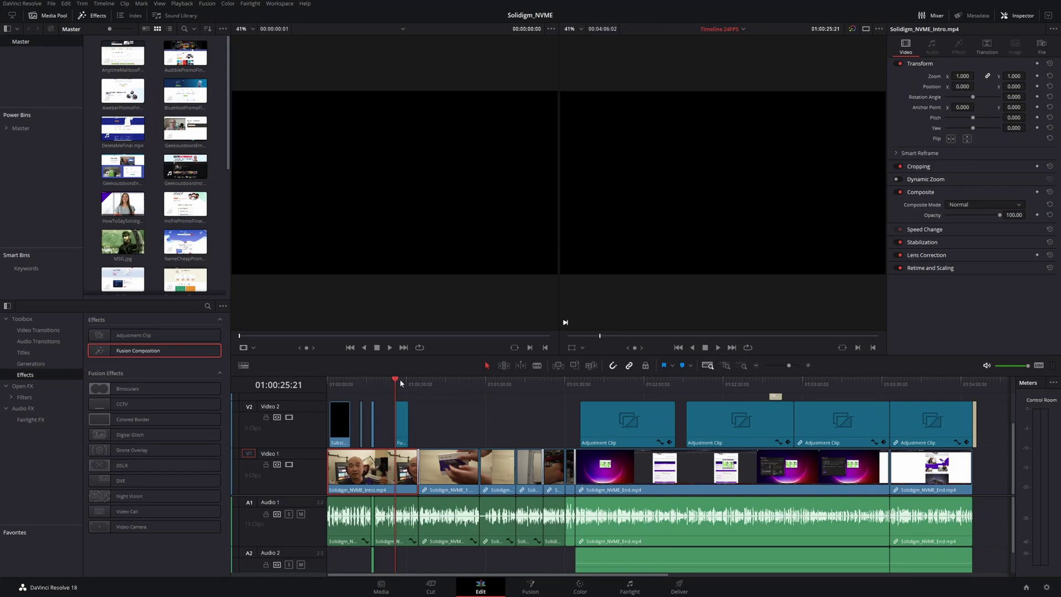
left_click(402, 418)
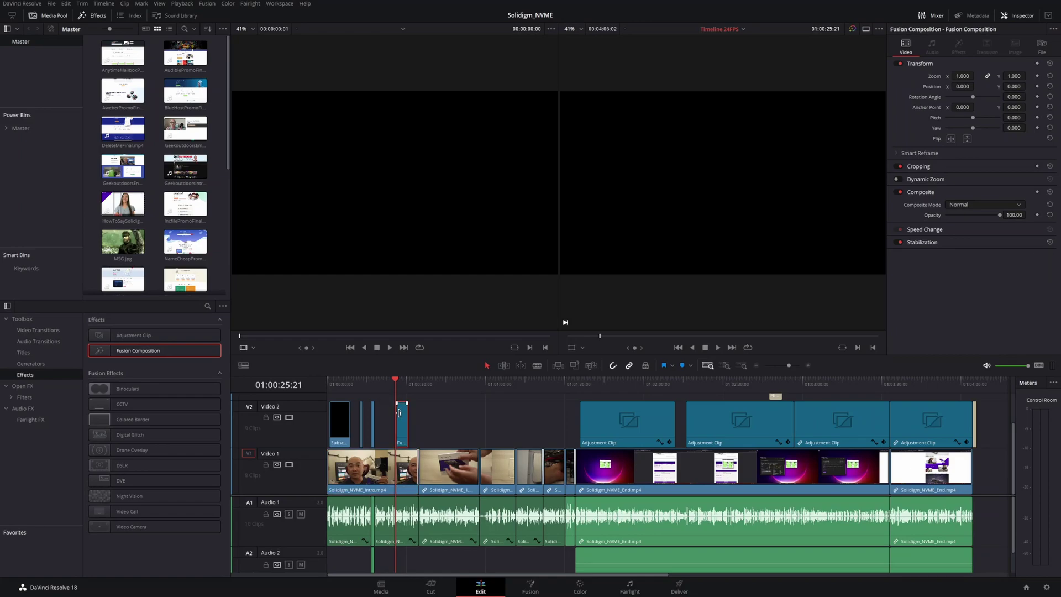
left_click(530, 587)
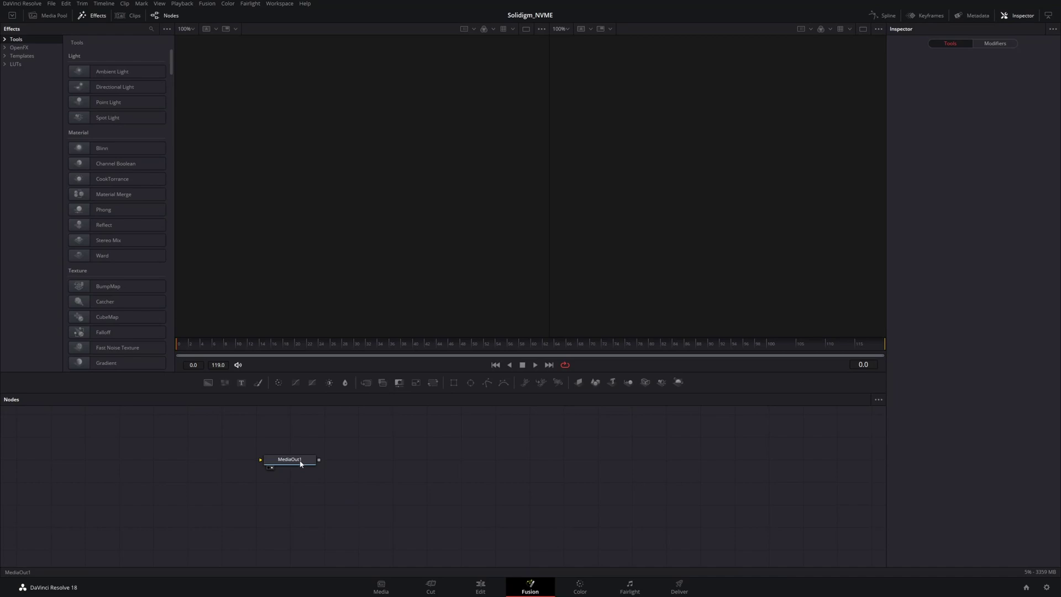
left_click_drag(299, 464, 626, 472)
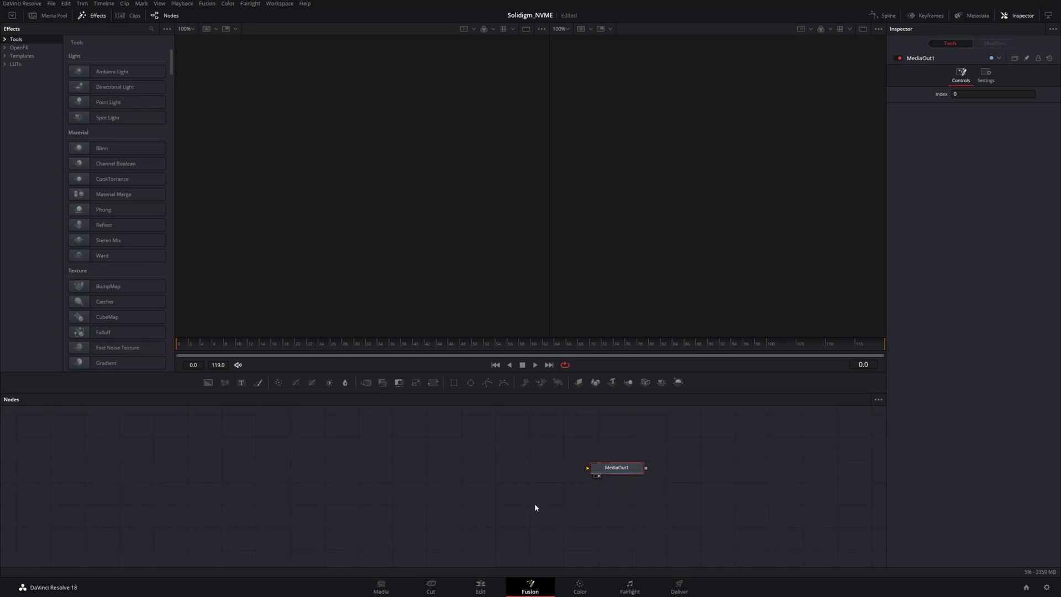
Open the intro clip's Fusion graph, reposition and inspect its MediaIn1 and MediaOut1 nodes, and return to the Edit page.
left_click(480, 587)
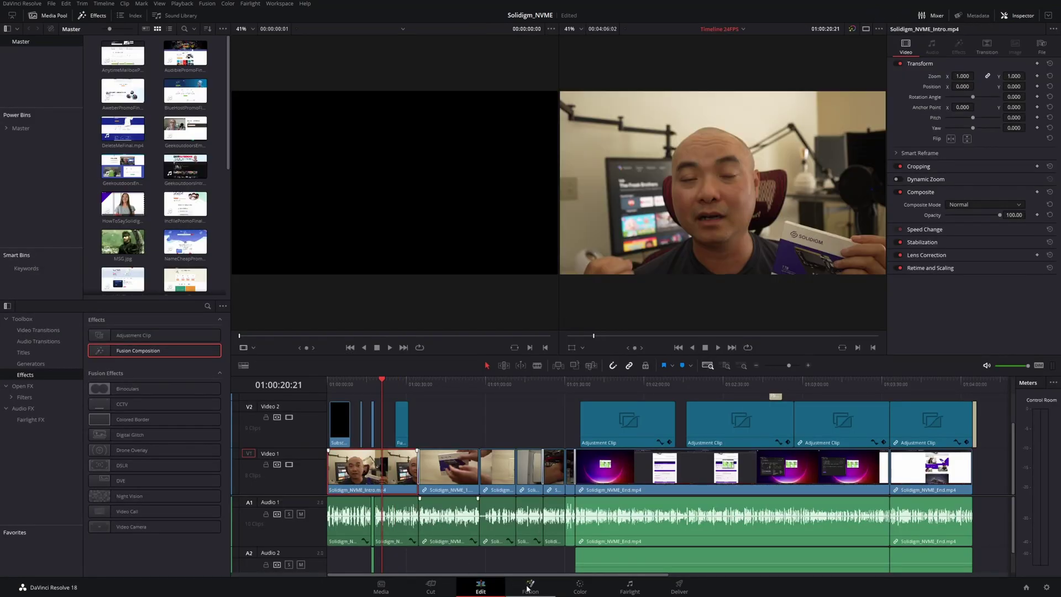
left_click(530, 587)
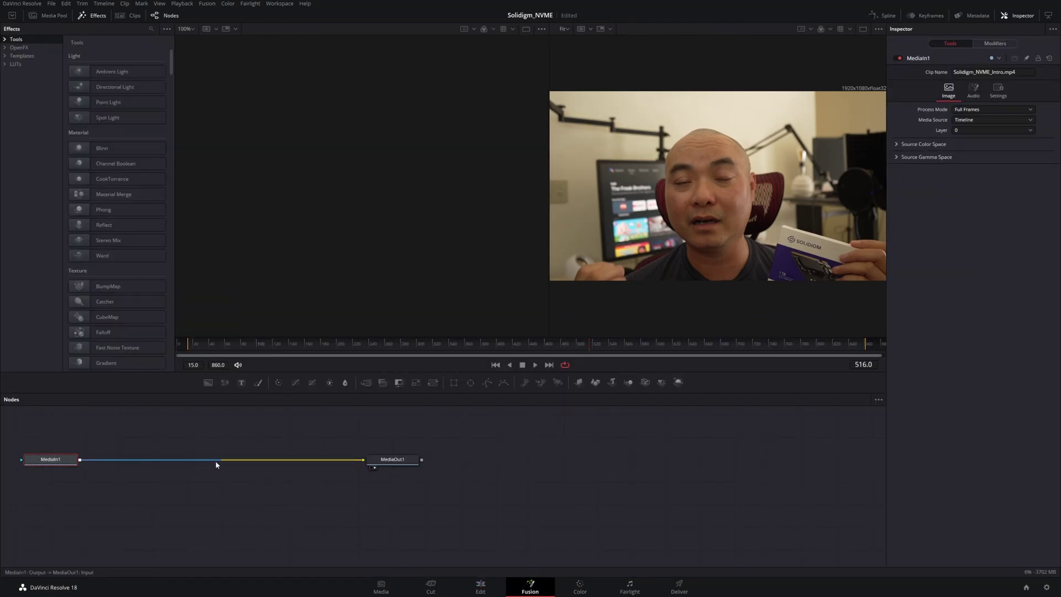
left_click_drag(381, 461, 541, 474)
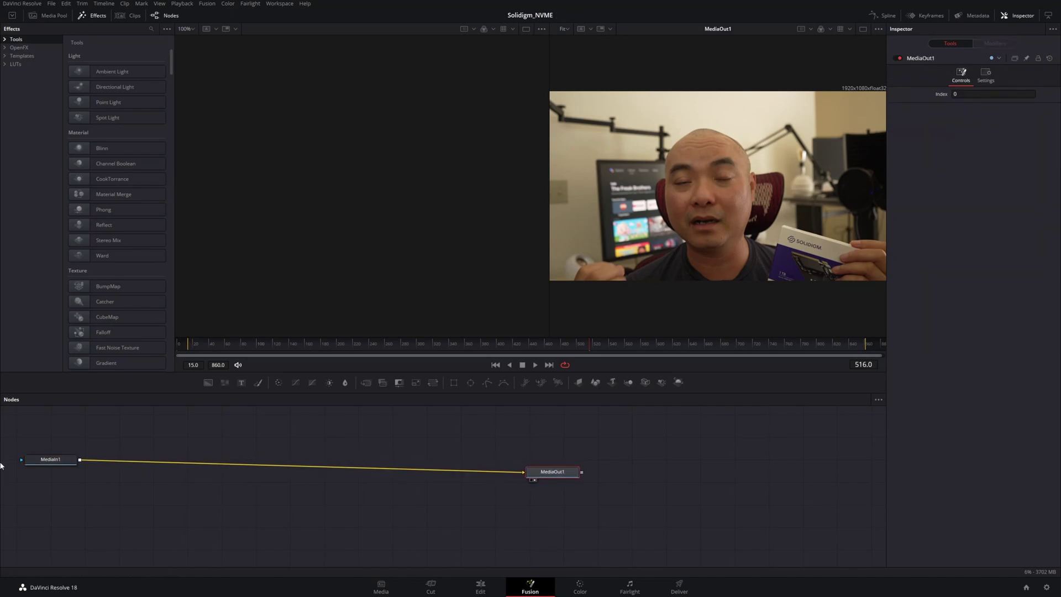
left_click_drag(47, 464, 241, 496)
left_click(245, 474)
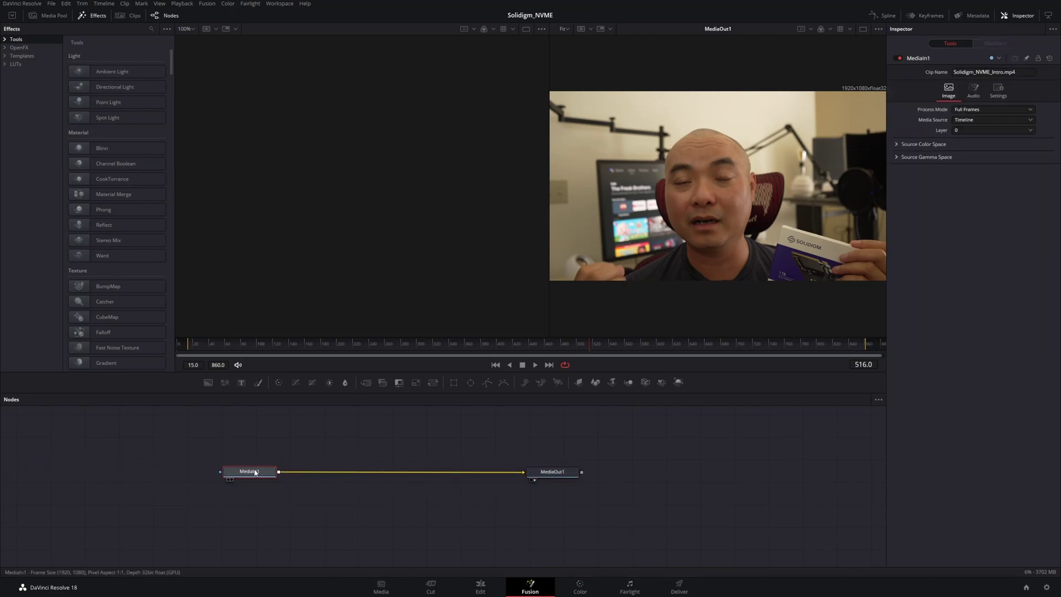
left_click(550, 472)
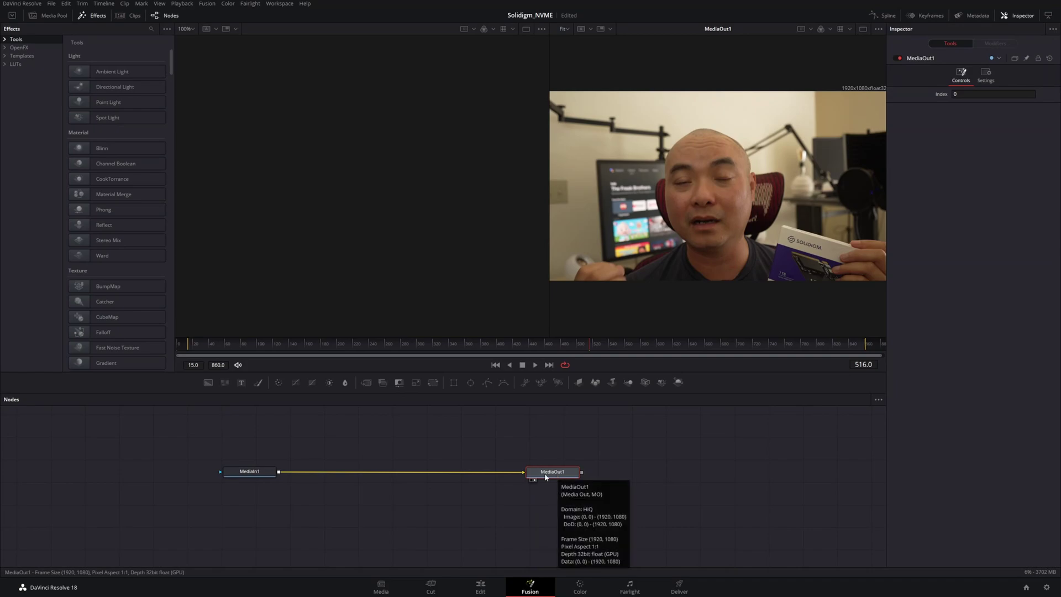
left_click(245, 476)
left_click(562, 476)
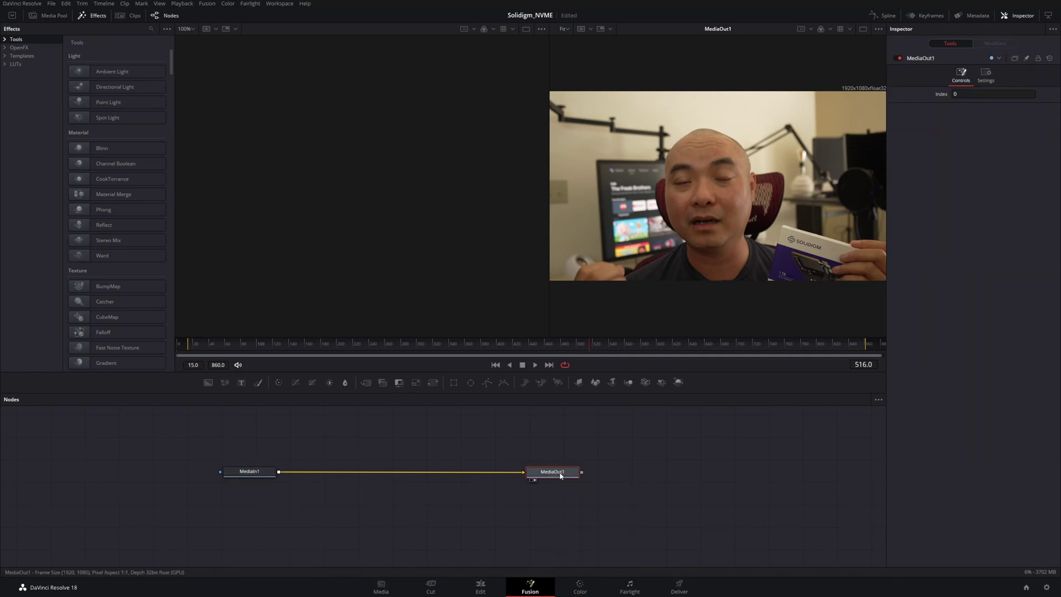
left_click(481, 587)
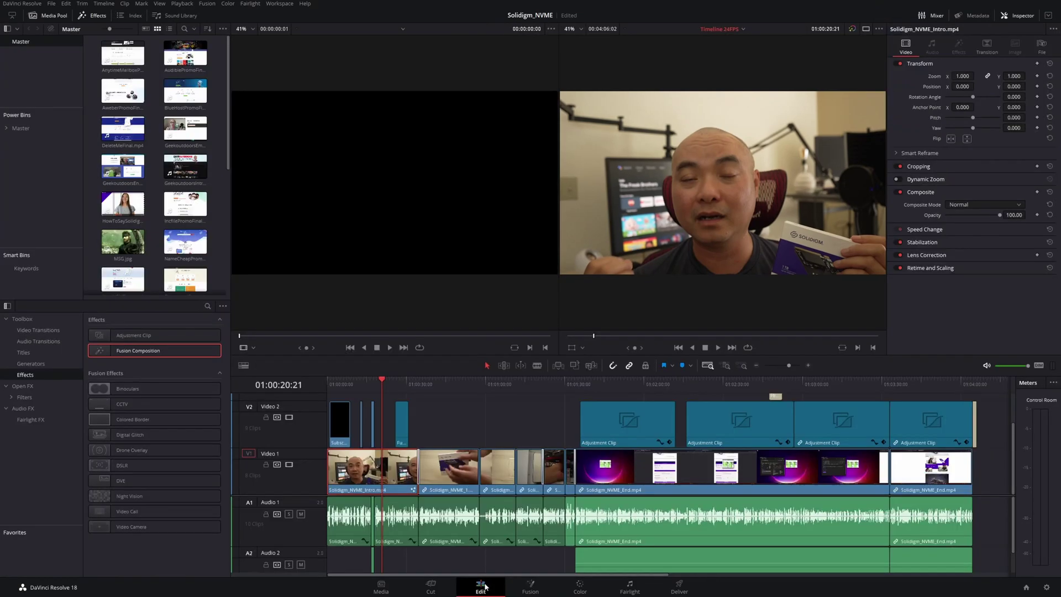
View the composition's end at 01:00:30:21, return the playhead to 01:00:25:21, and reopen the Fusion Composition clip on the Fusion page.
left_click(408, 383)
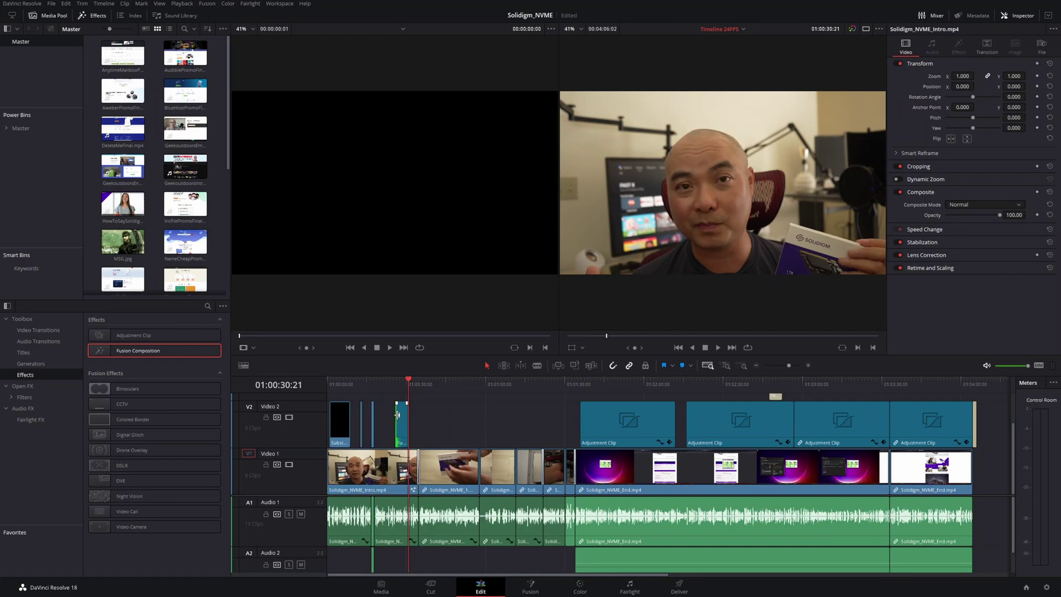
left_click(404, 425)
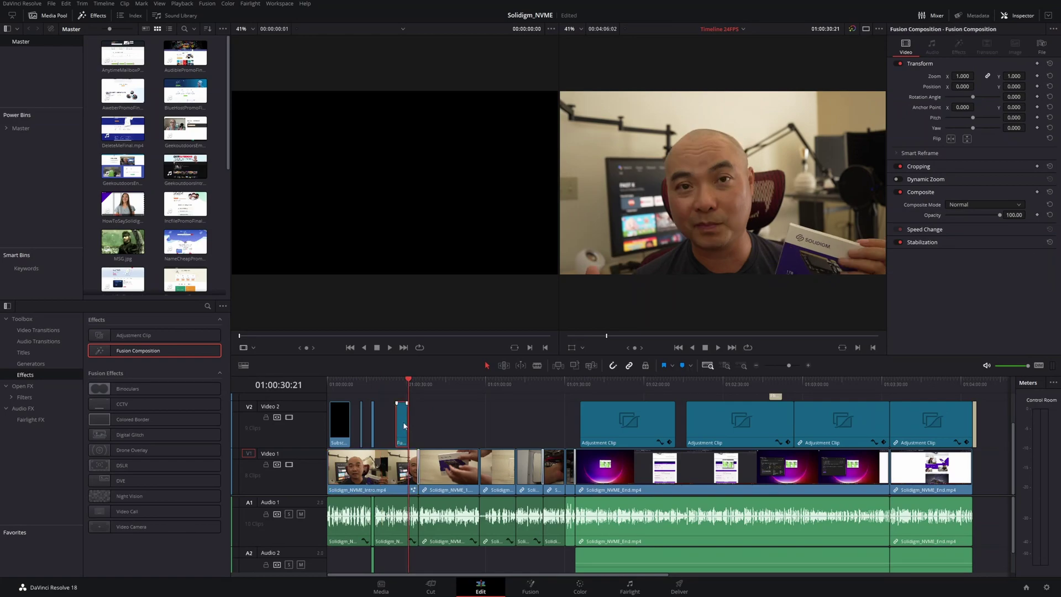
left_click(396, 382)
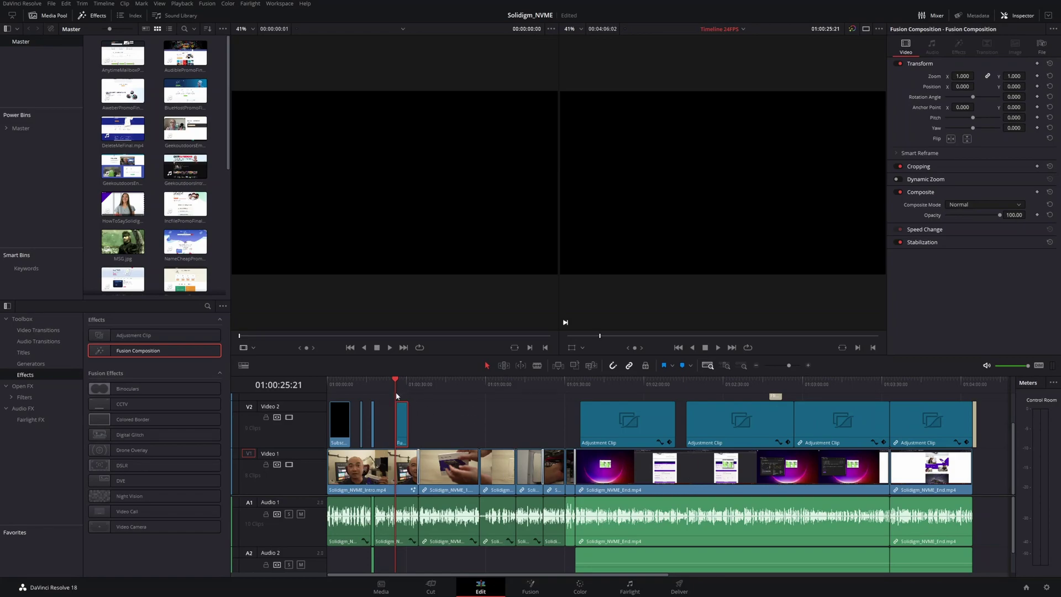
left_click(401, 428)
left_click(531, 589)
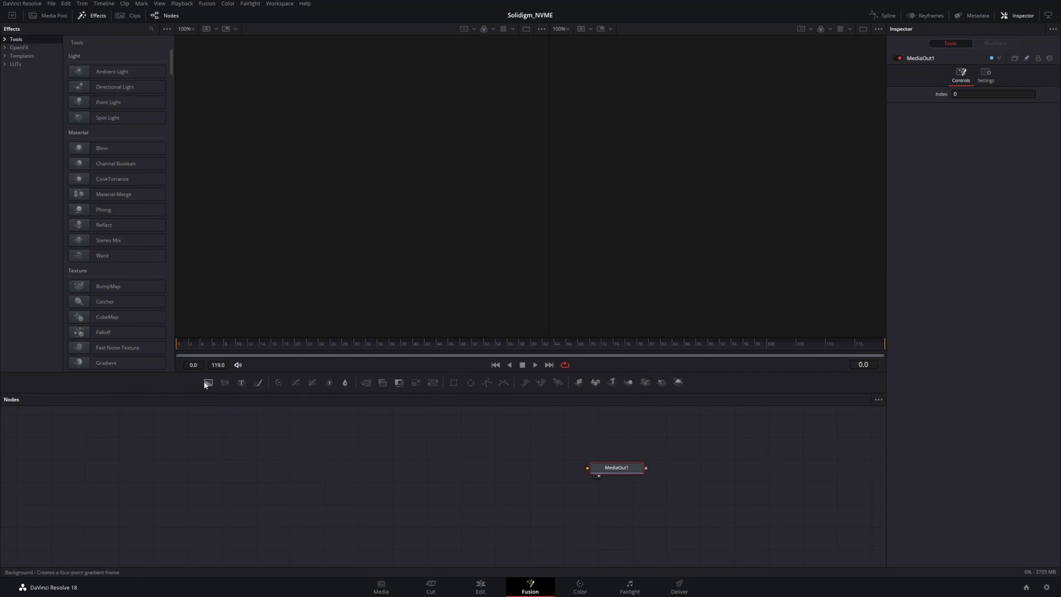
Add a Background node and a Rectangle mask node, arranging them in a row to the left of MediaOut1.
left_click_drag(207, 383, 433, 475)
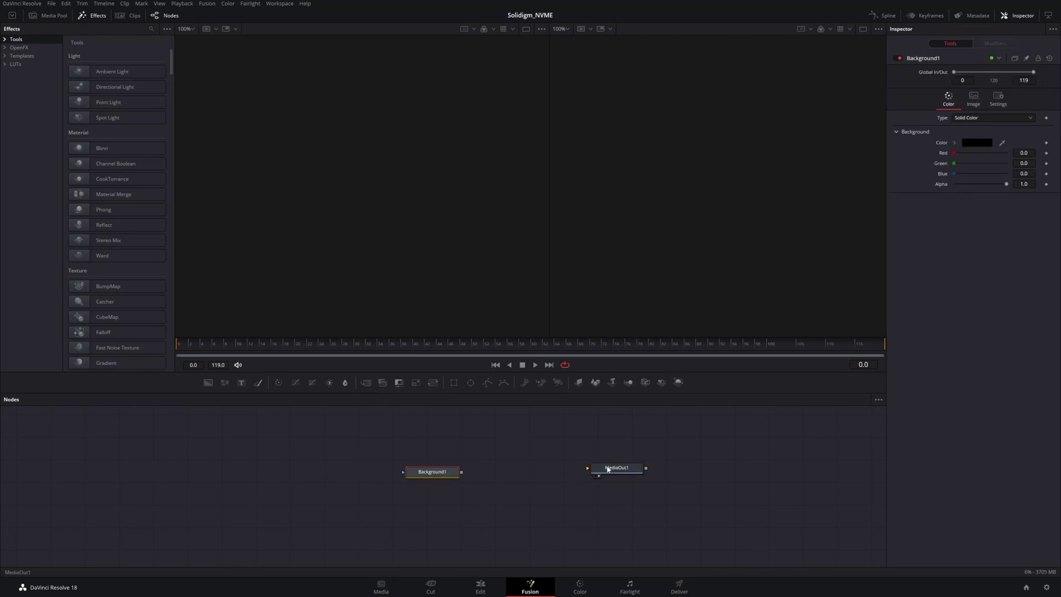
left_click_drag(598, 476, 589, 478)
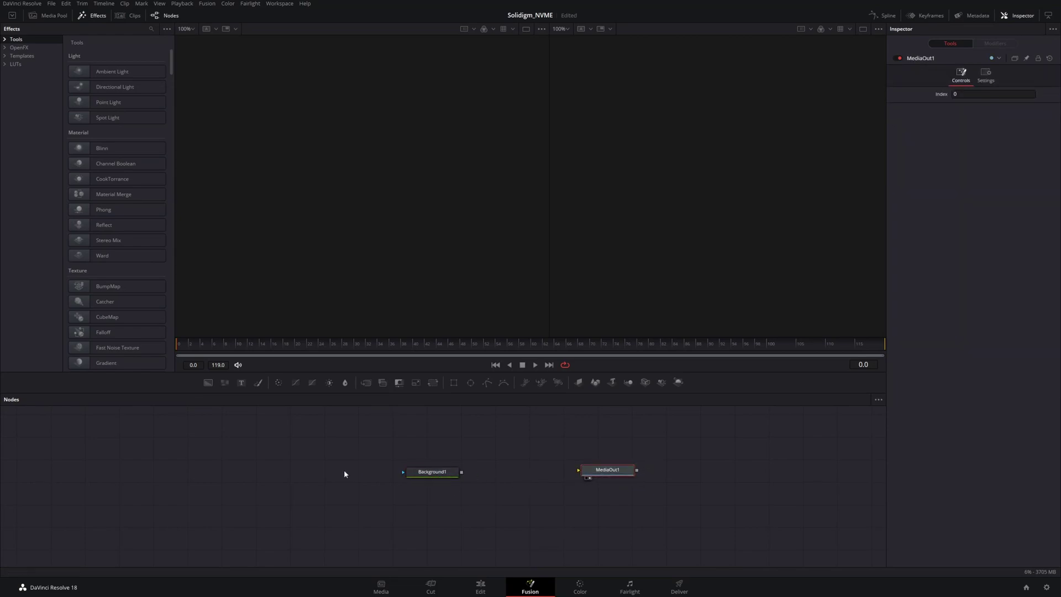
left_click_drag(423, 473, 449, 469)
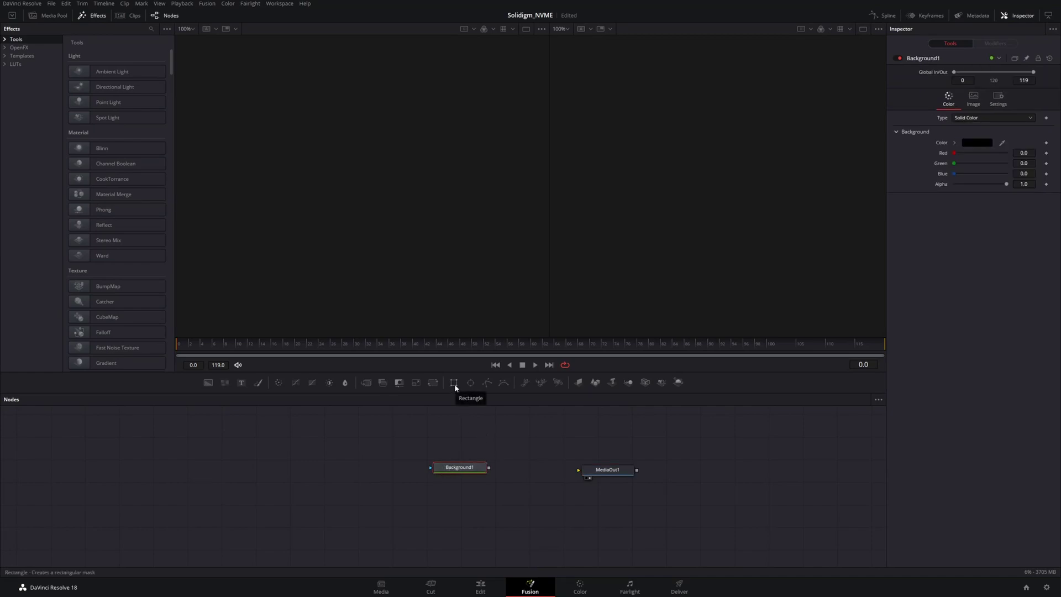
left_click_drag(454, 384, 317, 471)
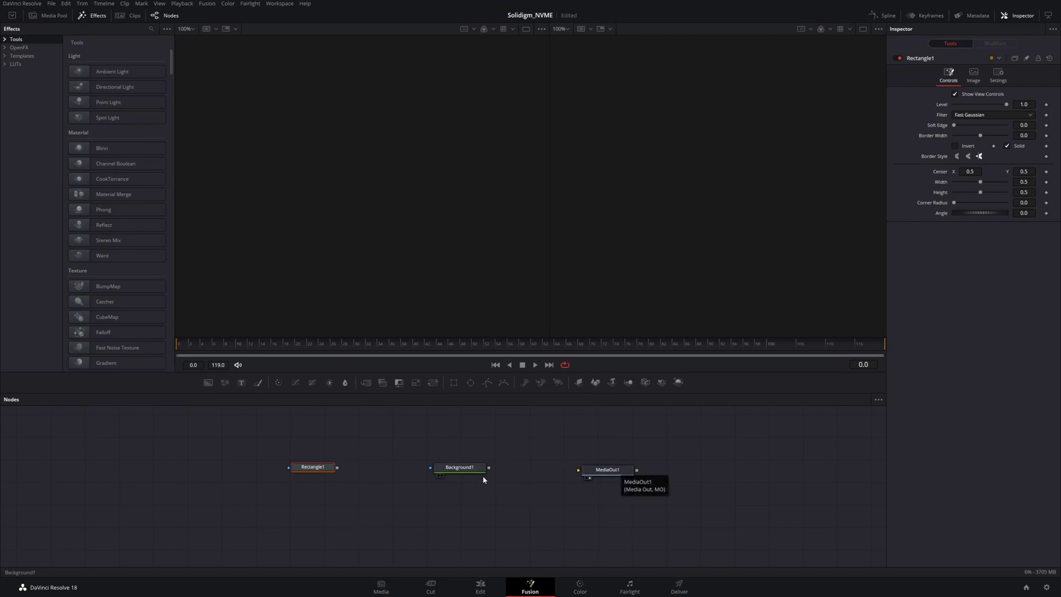
Connect the Background1 output to MediaOut1 and set the background color to pure red.
left_click(455, 468)
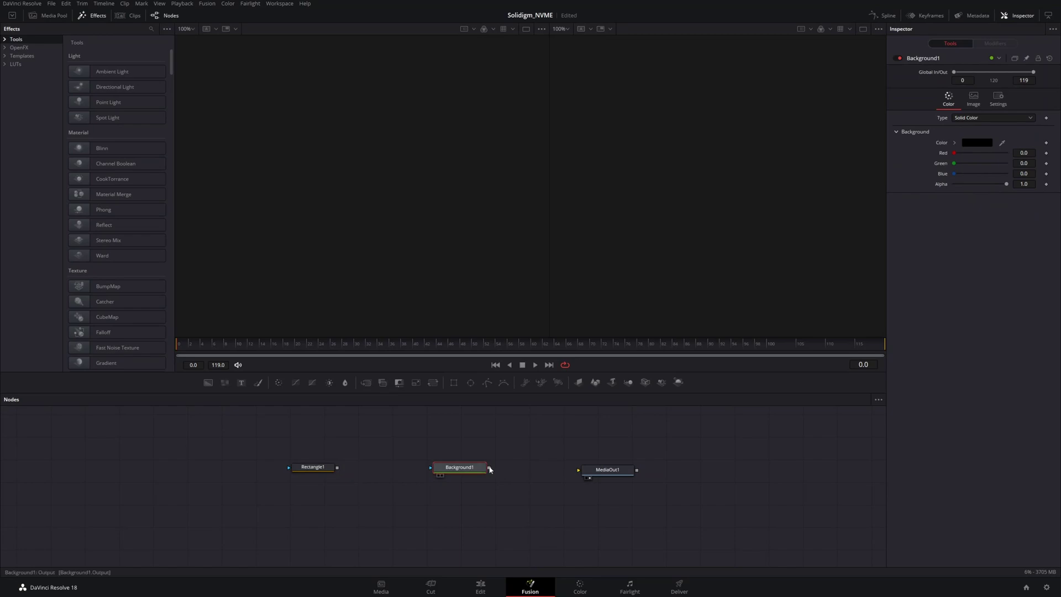
left_click_drag(488, 467, 580, 472)
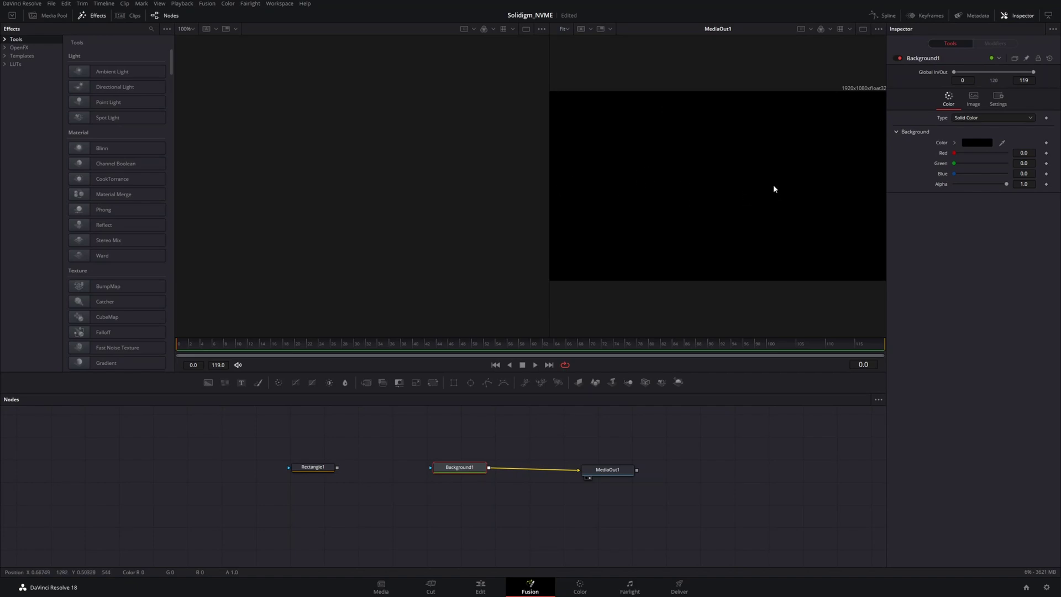
left_click(977, 144)
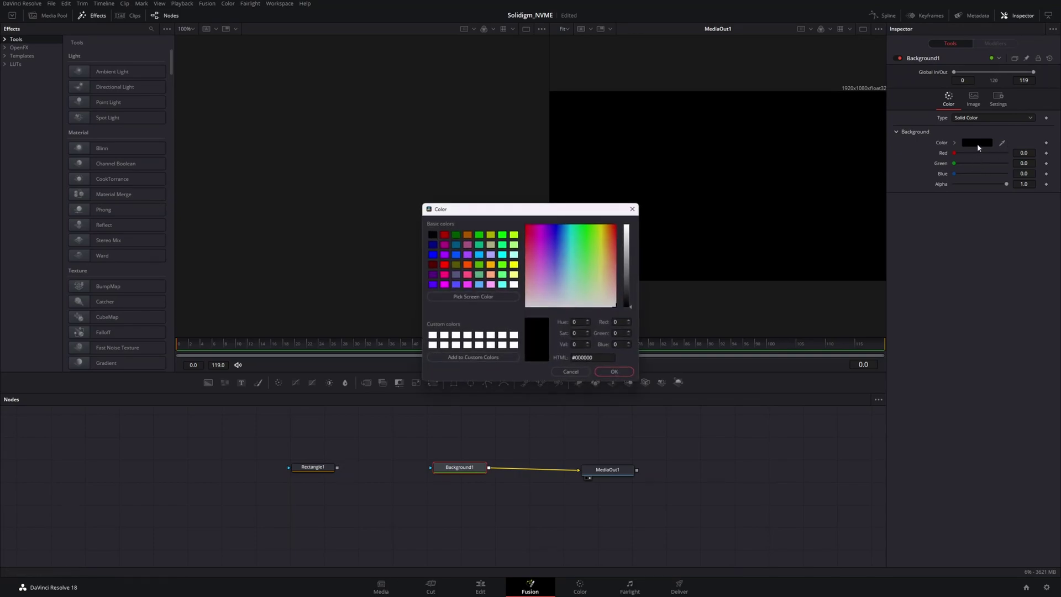
left_click(444, 265)
left_click(603, 370)
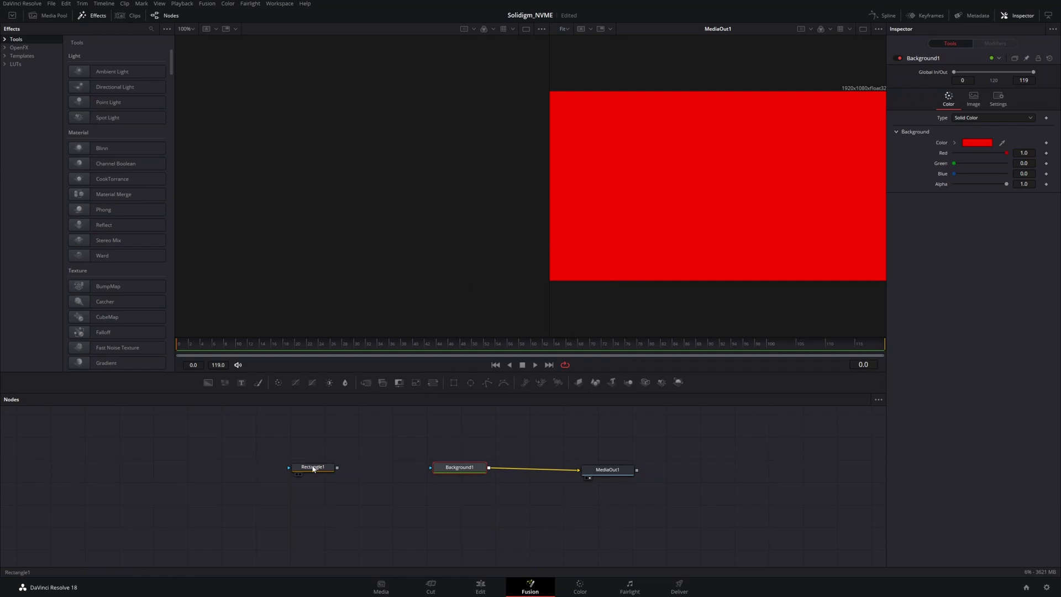
Connect Rectangle1 to Background1 as its mask and view the red rectangle over the footage on the Edit page.
left_click_drag(313, 468, 335, 469)
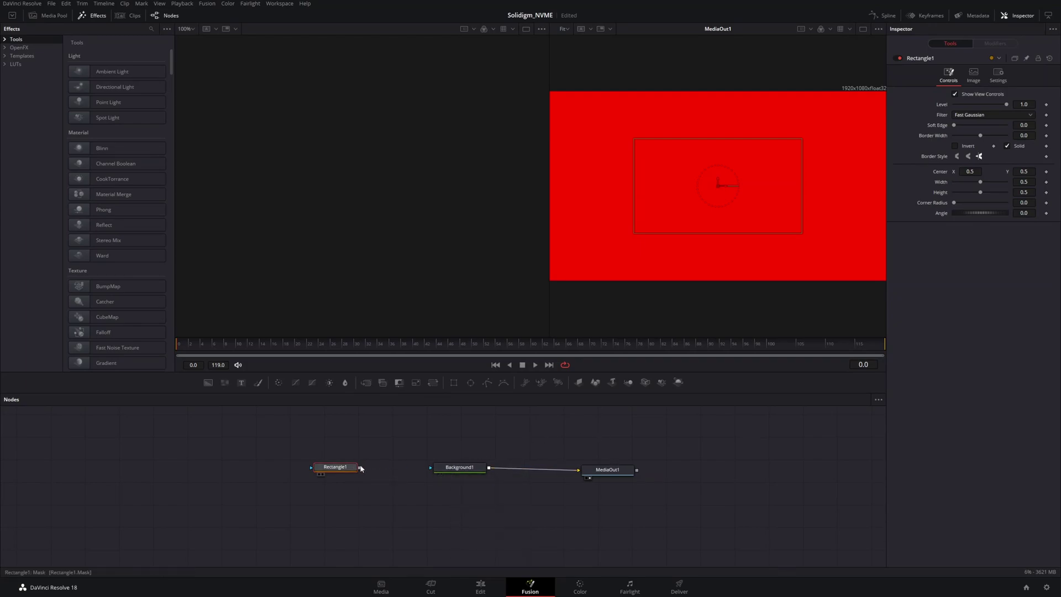
left_click_drag(360, 468, 430, 467)
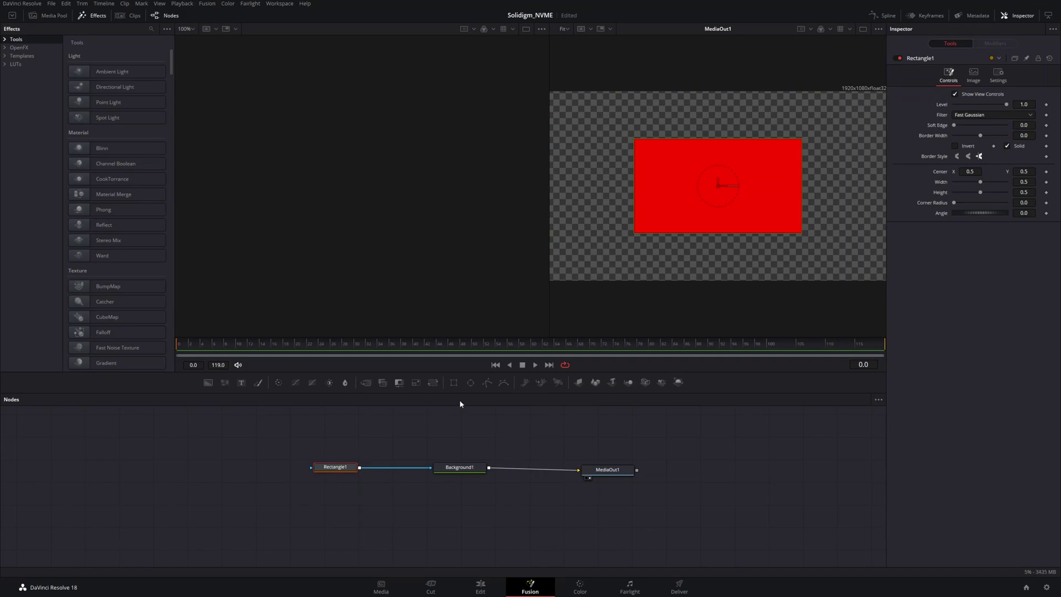
left_click(469, 468)
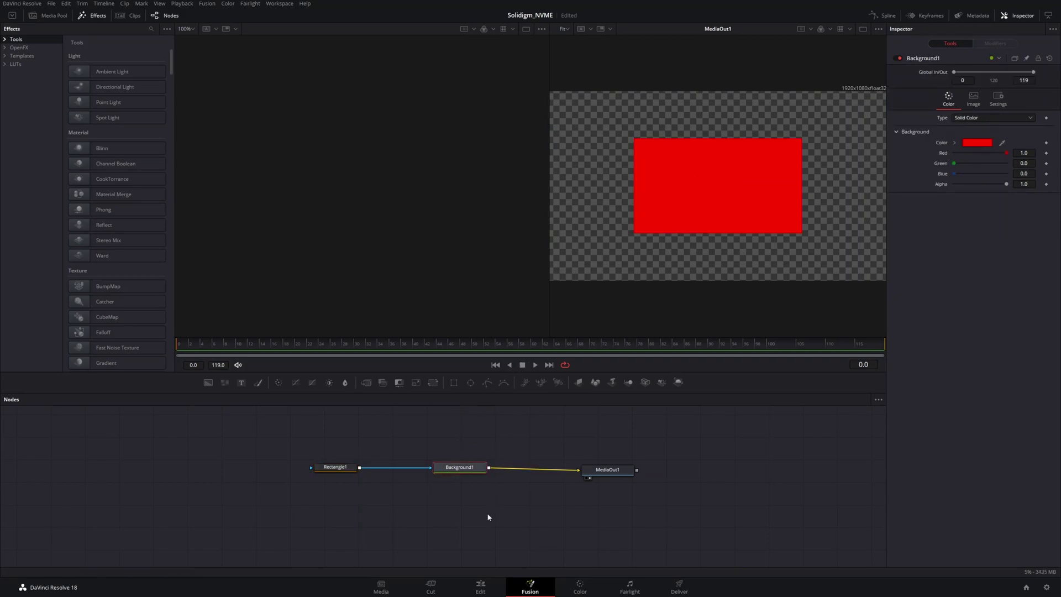
left_click(478, 587)
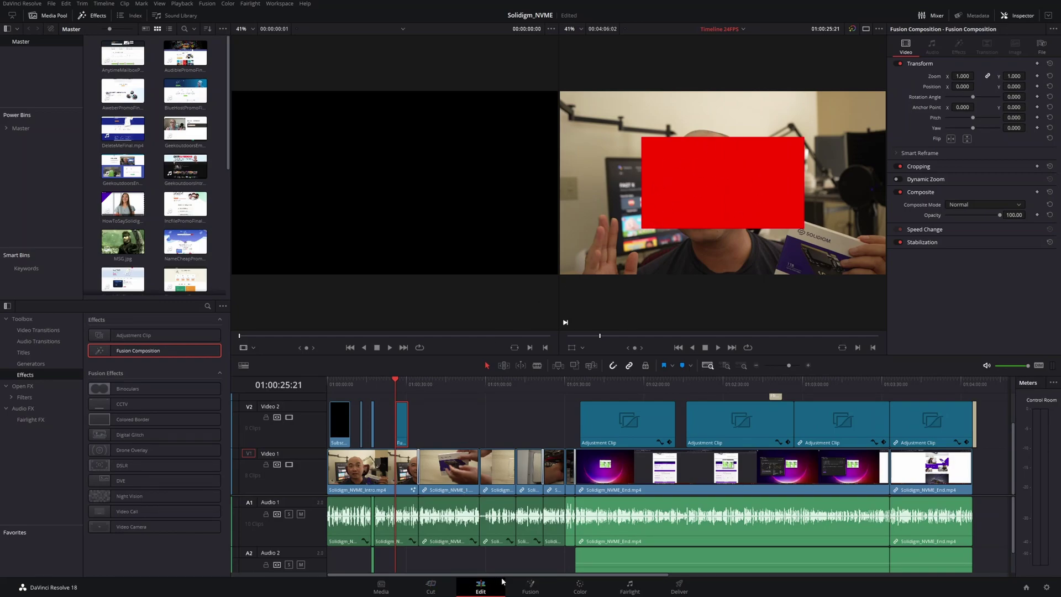
Reshape the Rectangle1 mask in Fusion into a thin horizontal bar at the frame's lower left, and return to the Edit page.
left_click(530, 587)
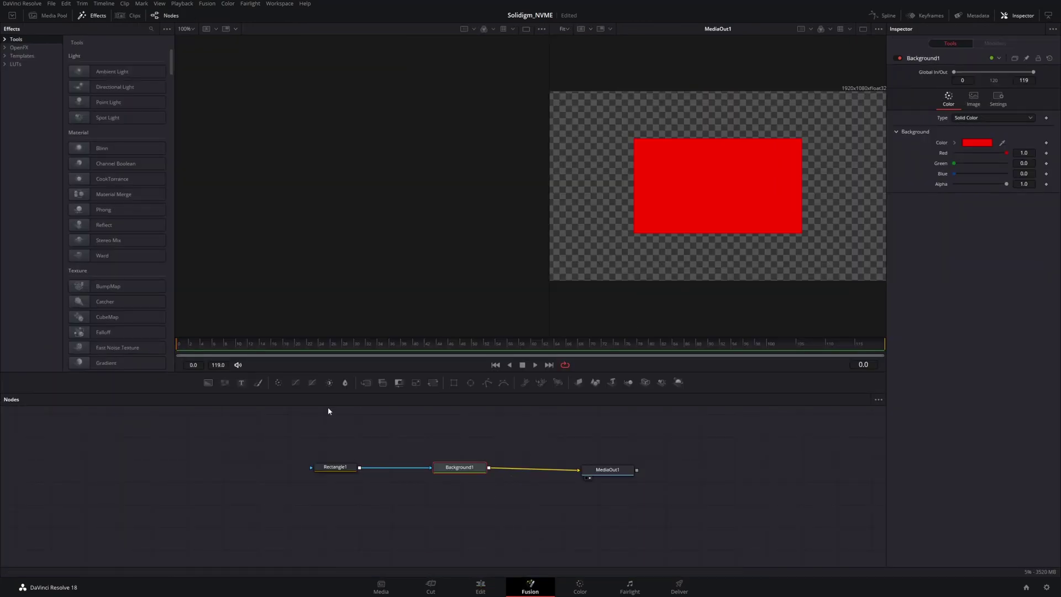
left_click(335, 467)
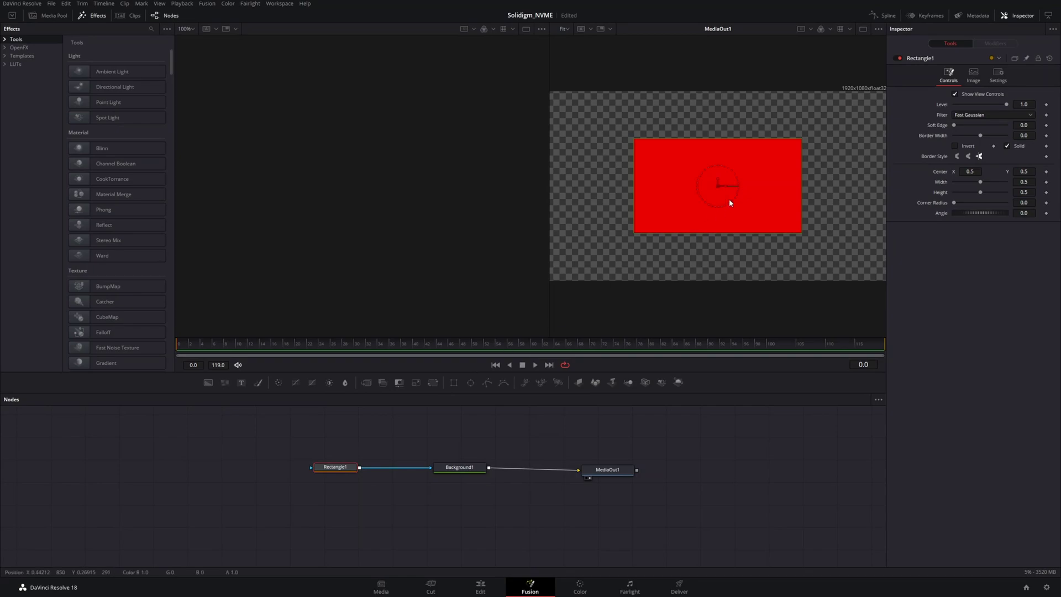
left_click_drag(721, 185, 719, 207)
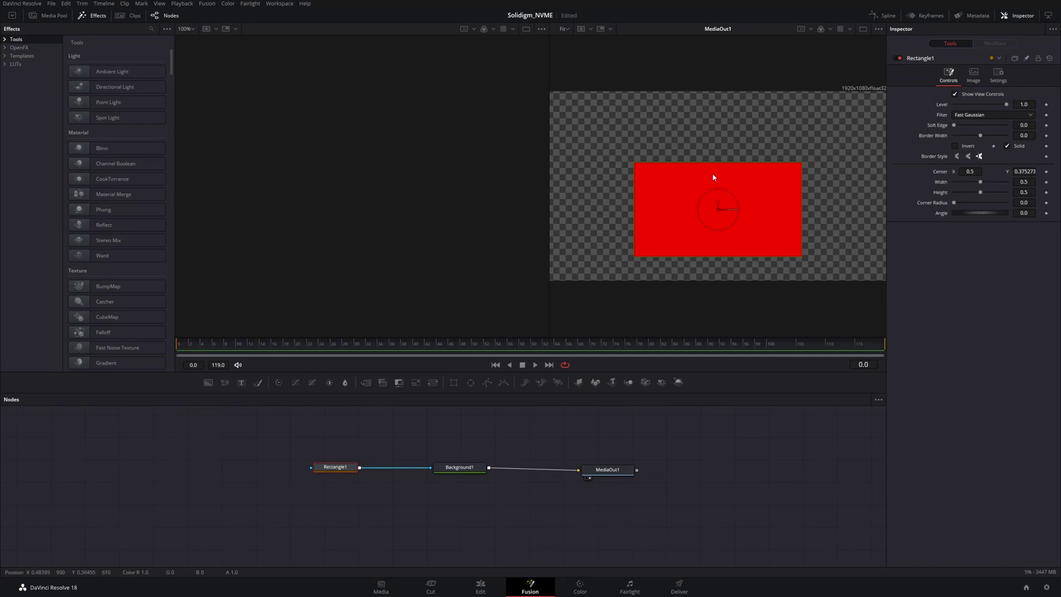
left_click_drag(713, 163, 634, 255)
left_click(481, 587)
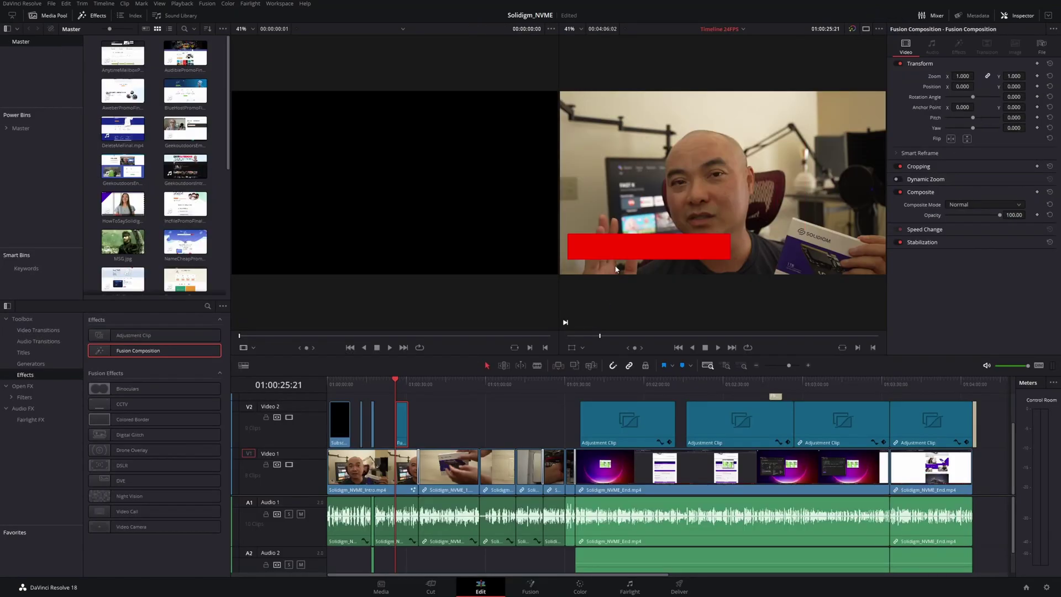
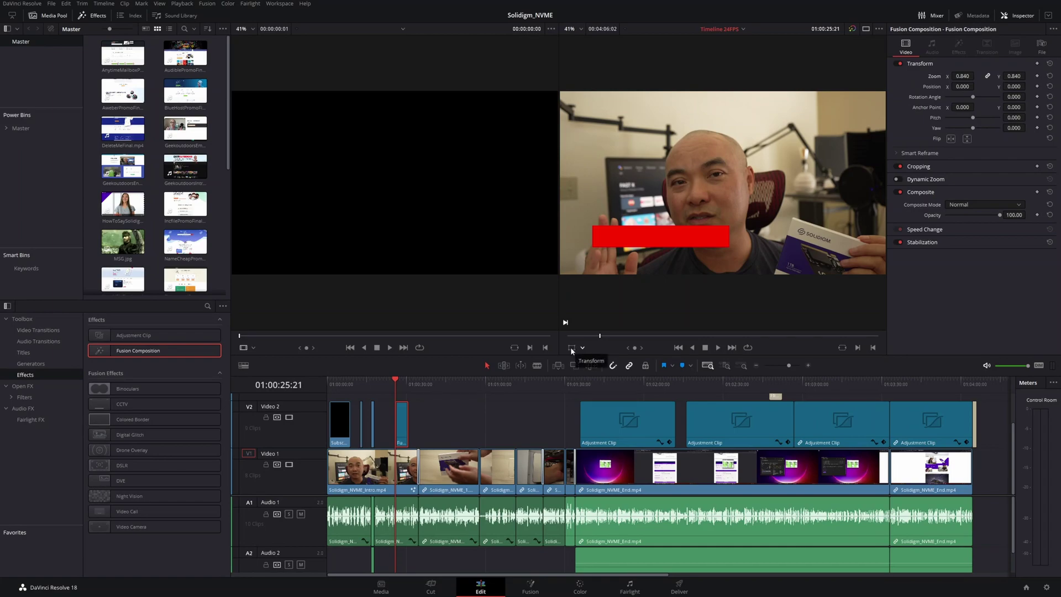
Turn on the on-screen Transform controls, move the Fusion Composition to about X 153.9, Y -34.2, and scale it to about 0.674 zoom.
left_click(572, 348)
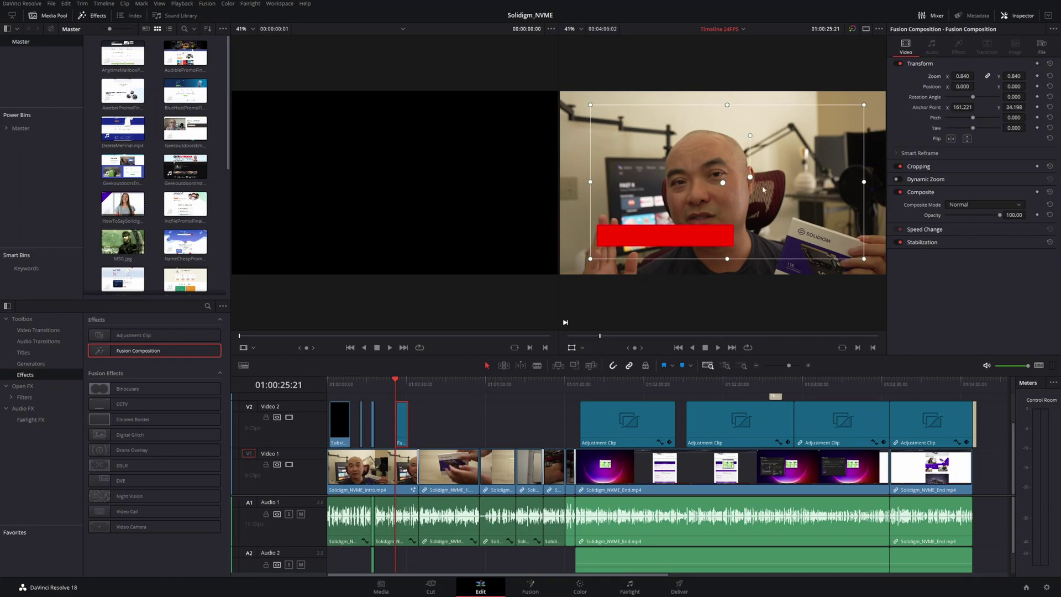
left_click_drag(723, 184, 825, 209)
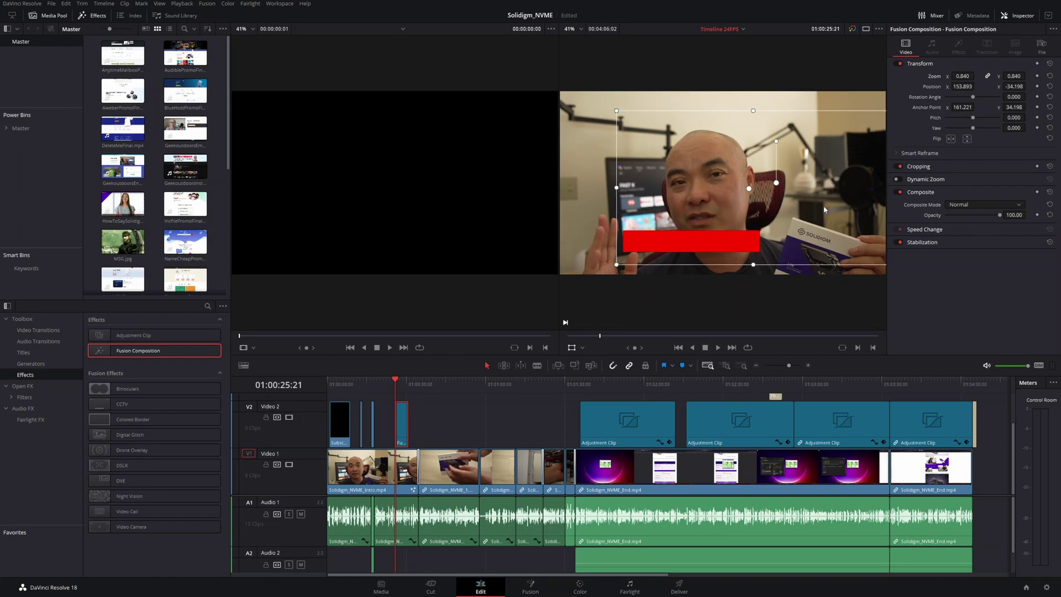
left_click_drag(616, 110, 634, 127)
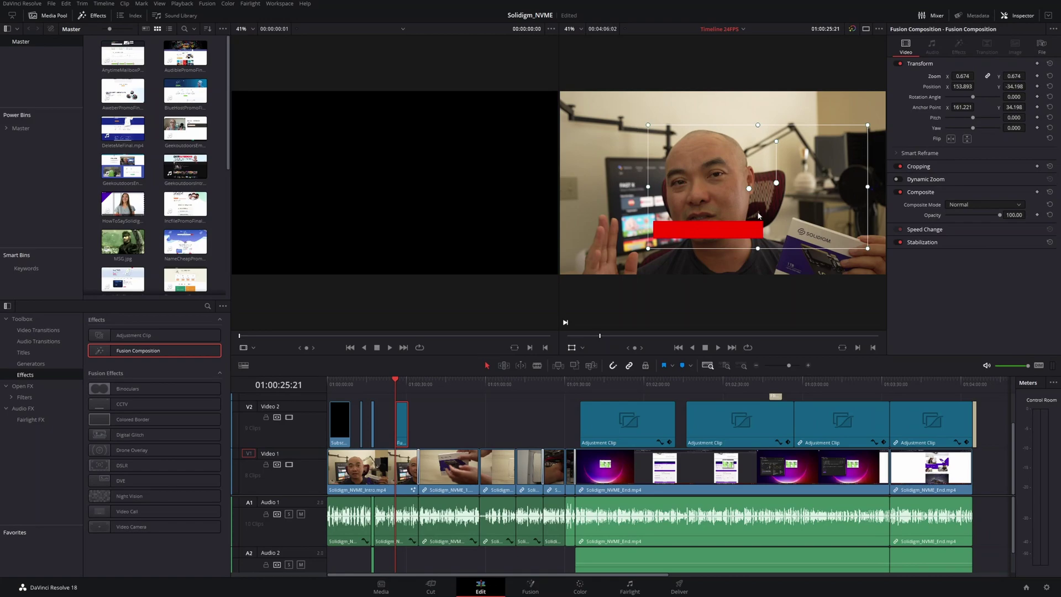
Move the Fusion Composition to about X -197.9, Y -73.3 in the frame's lower left, and turn off the on-screen Transform controls.
left_click_drag(778, 187, 690, 196)
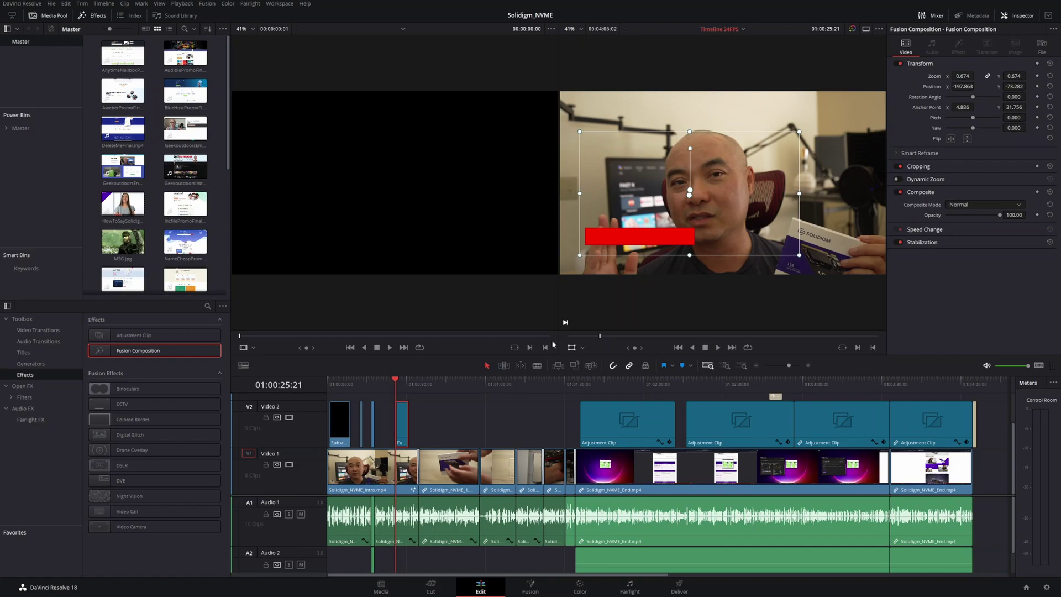
left_click(573, 347)
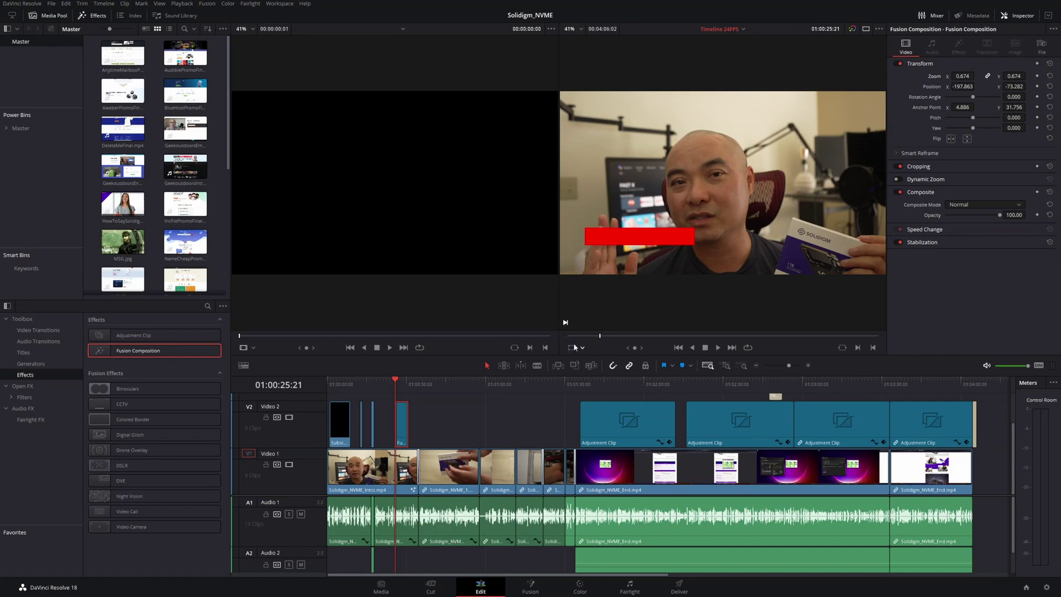
Reshape the Rectangle1 mask in Fusion into a narrower, taller block nearer the frame's center, and view it on the Edit page.
left_click(520, 583)
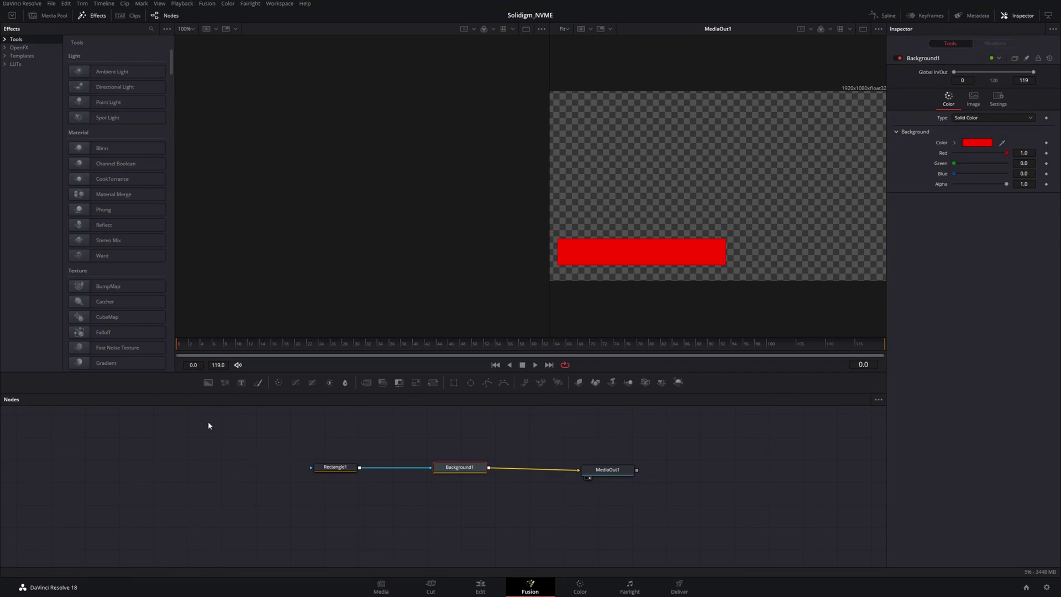
left_click(333, 467)
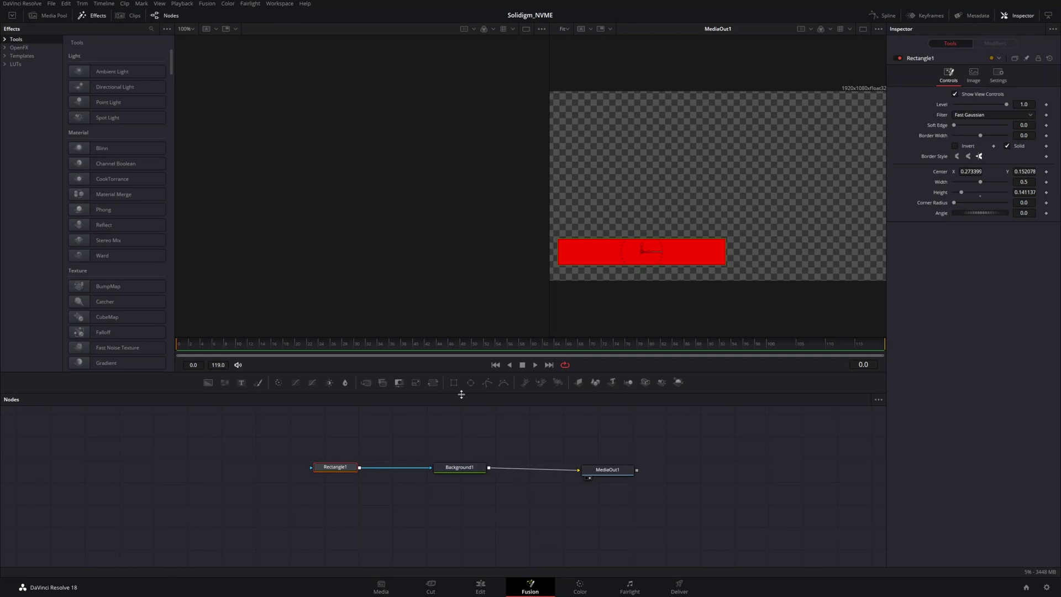
left_click(464, 468)
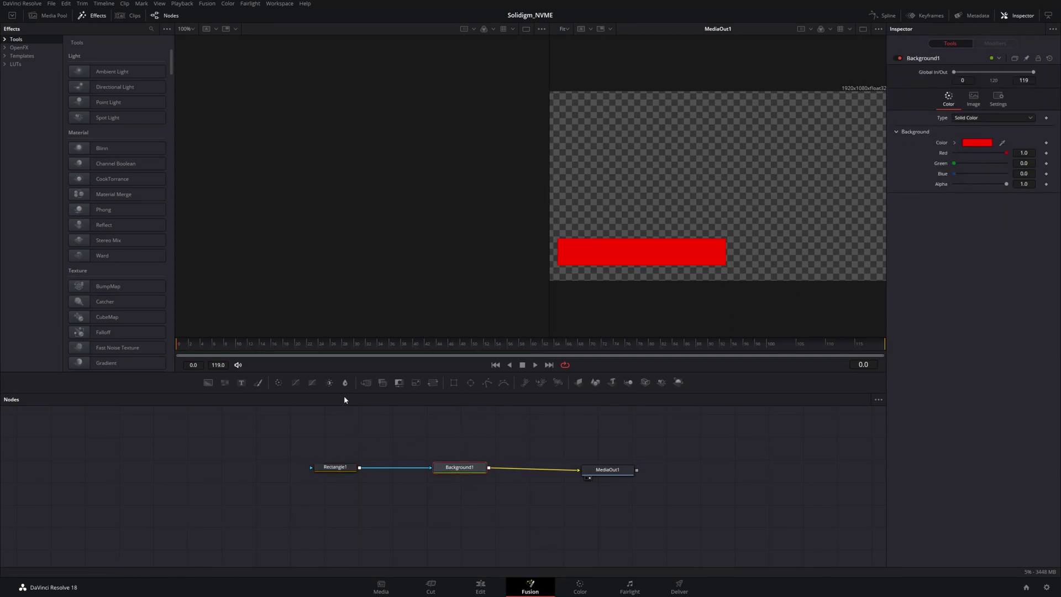
left_click(335, 467)
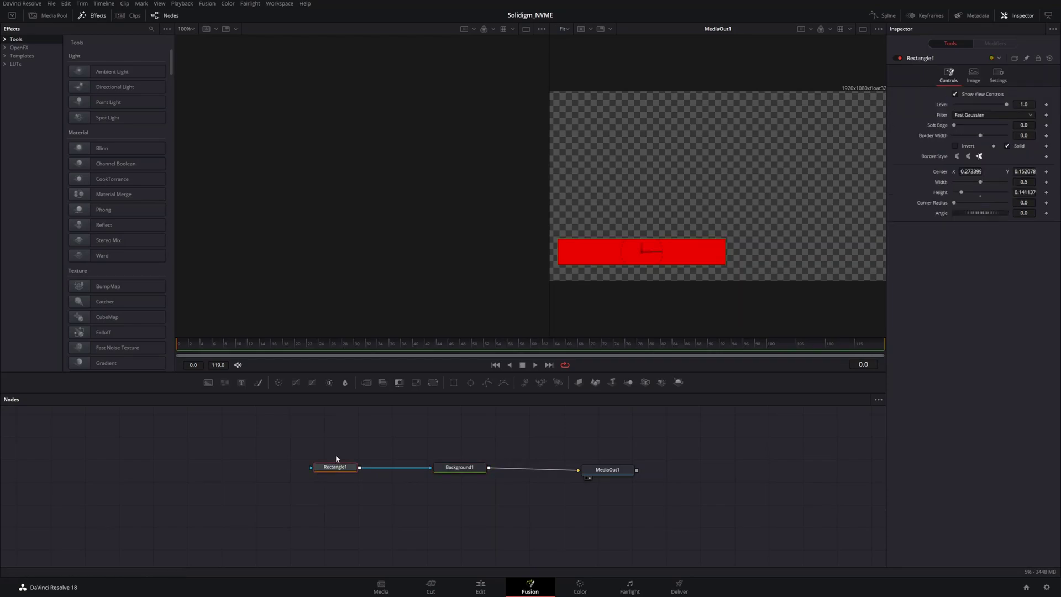
left_click_drag(566, 254, 607, 254)
left_click_drag(673, 239, 671, 210)
left_click_drag(644, 253, 649, 202)
left_click(481, 585)
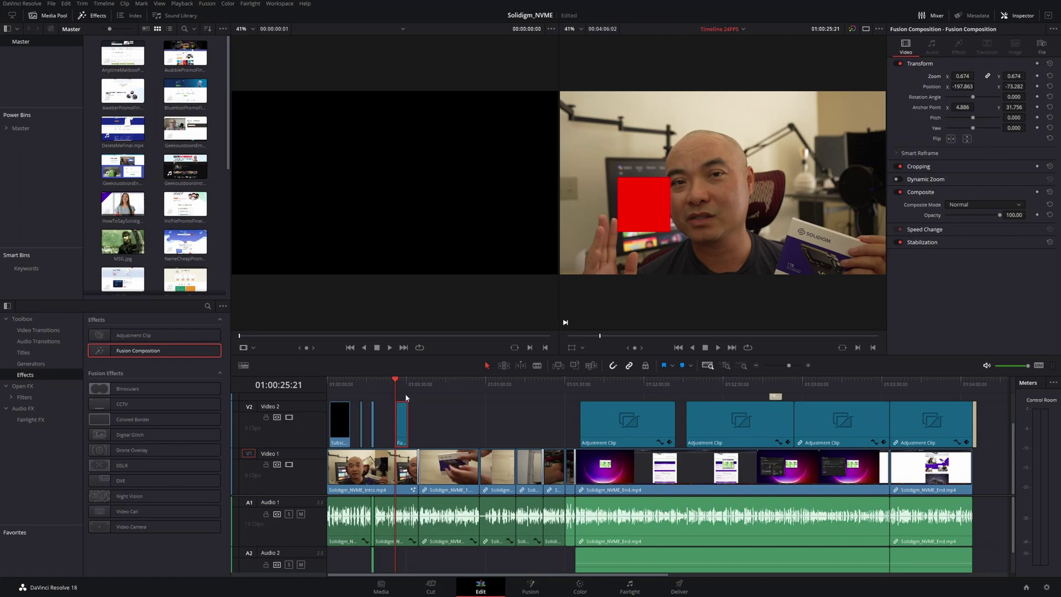
Move the Fusion Composition clip along Video 2 to above the product box close-up, and place the playhead on it at 01:00:42:12.
left_click(387, 471)
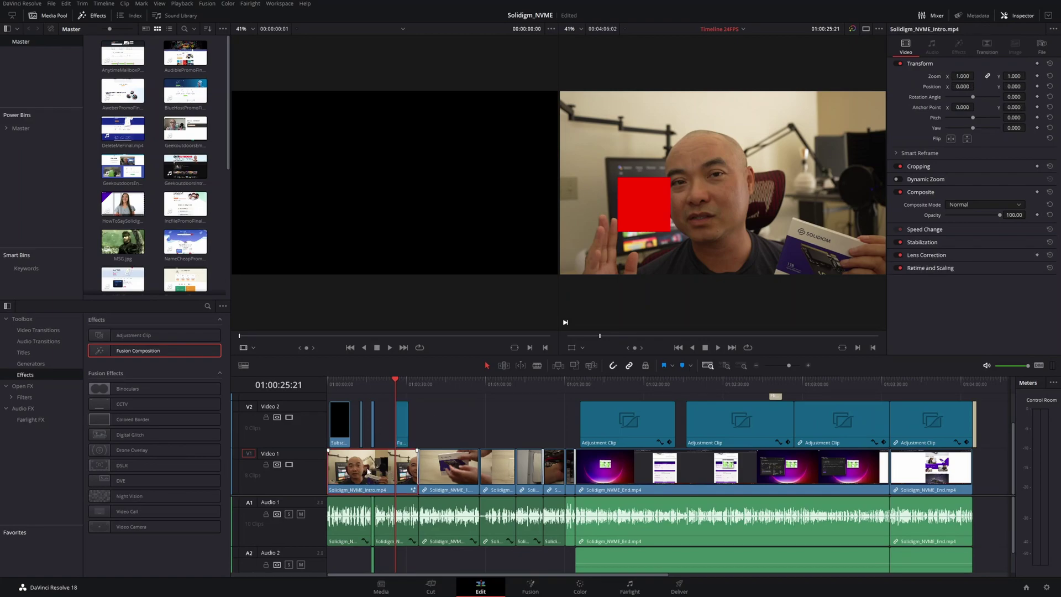
left_click(403, 421)
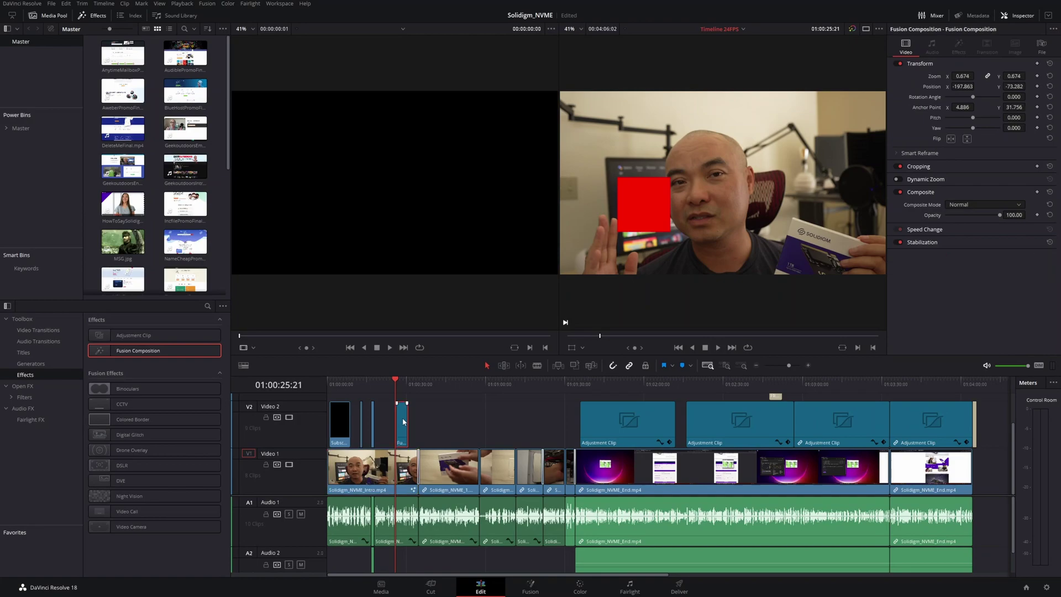
left_click_drag(403, 422, 446, 423)
left_click(436, 385)
left_click_drag(434, 386, 391, 390)
left_click(445, 384)
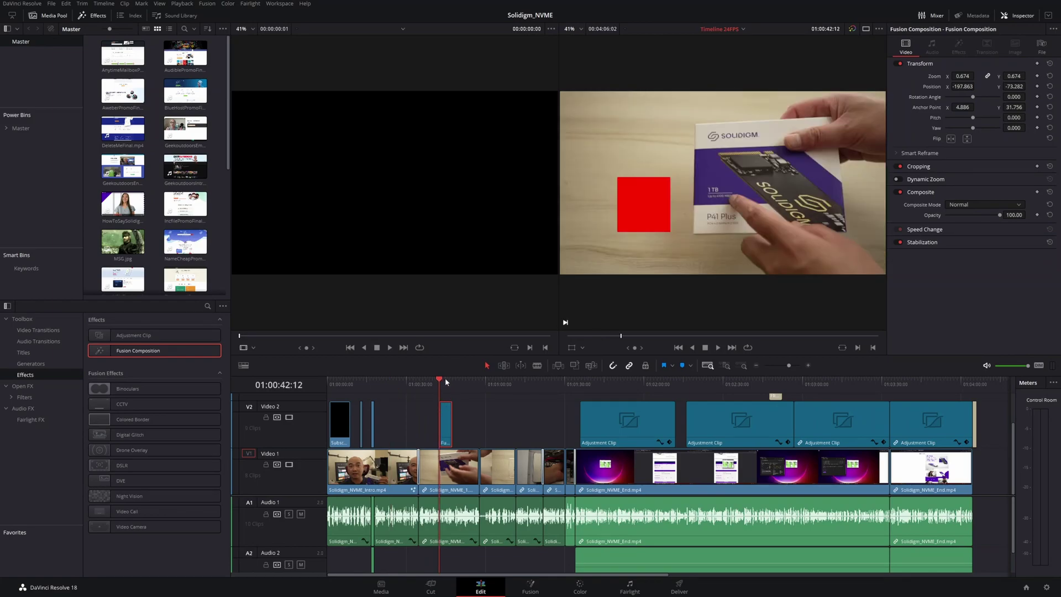
Turn Rectangle1 into a hollow outline in Fusion by disabling Solid and setting its Border Width to 0.022.
key("shift+5")
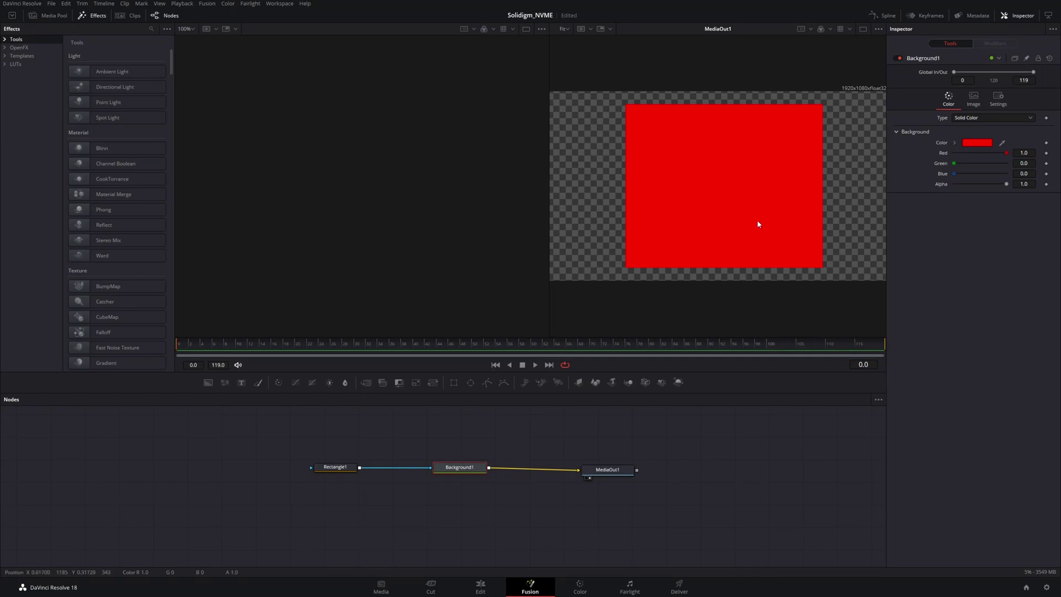
left_click(346, 469)
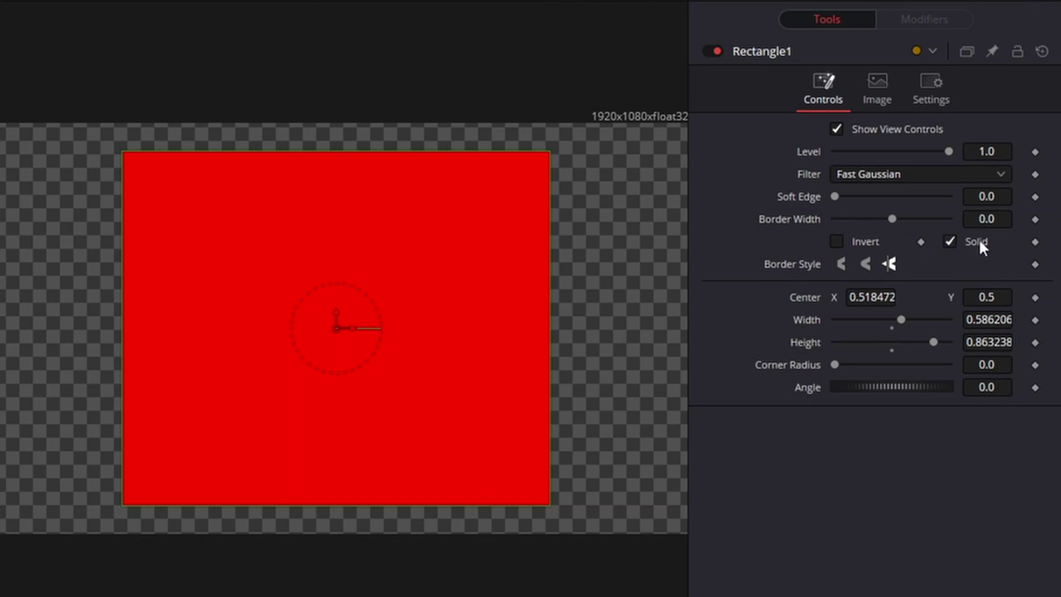
left_click(949, 242)
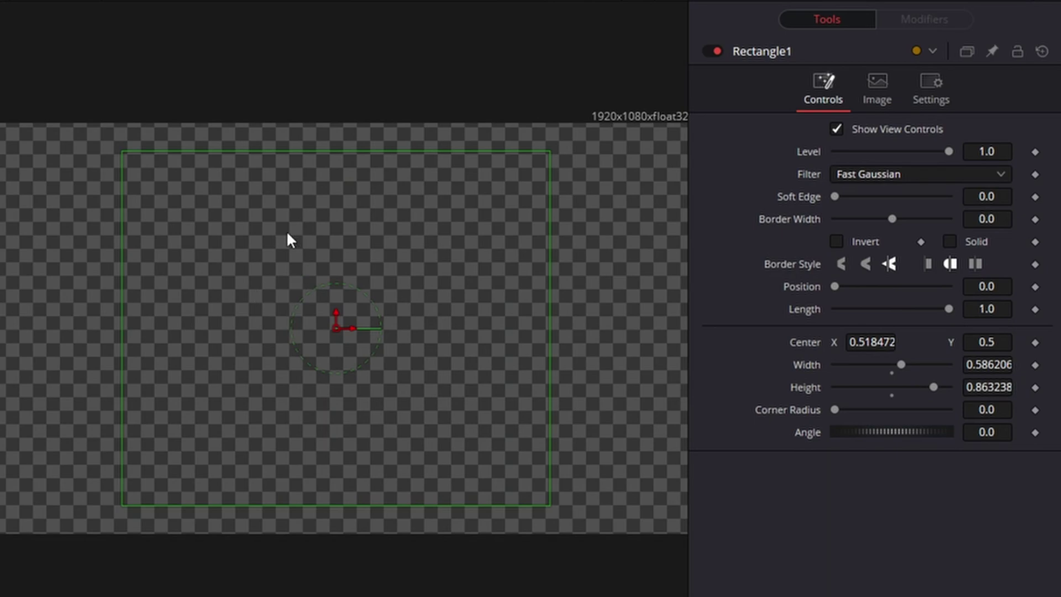
left_click_drag(891, 219, 898, 218)
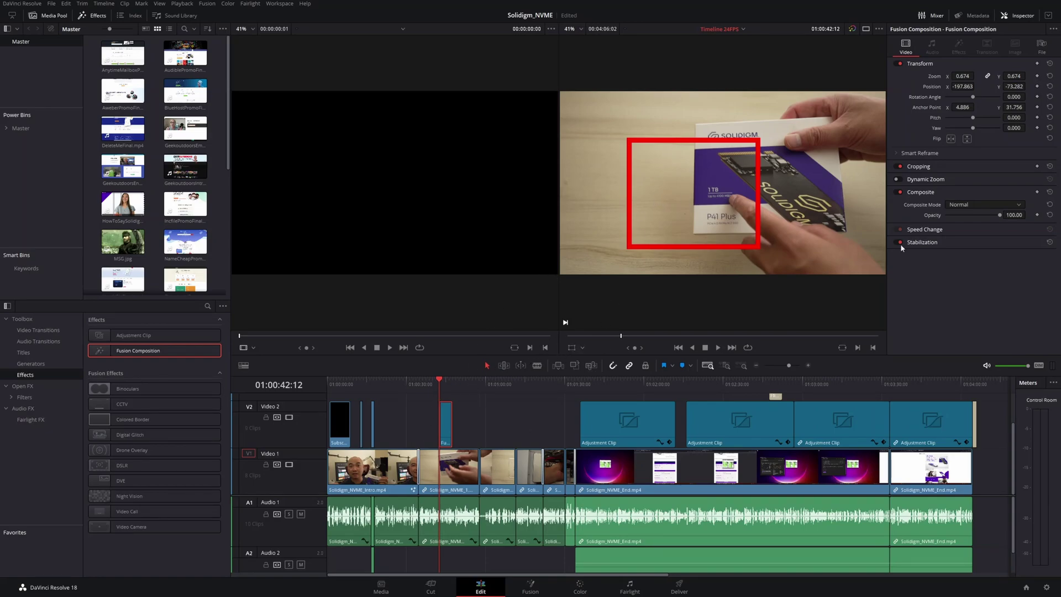
Set the Fusion Composition's X position to about 164.1 on the Edit page, and compare the outline between the Fusion and Edit pages.
left_click_drag(976, 86, 970, 85)
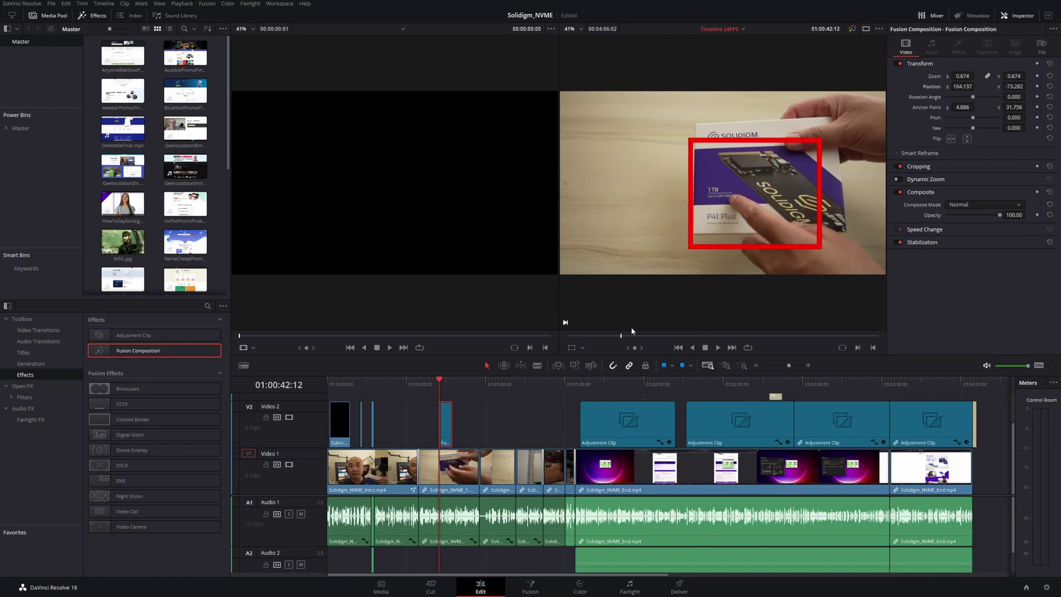
left_click(530, 587)
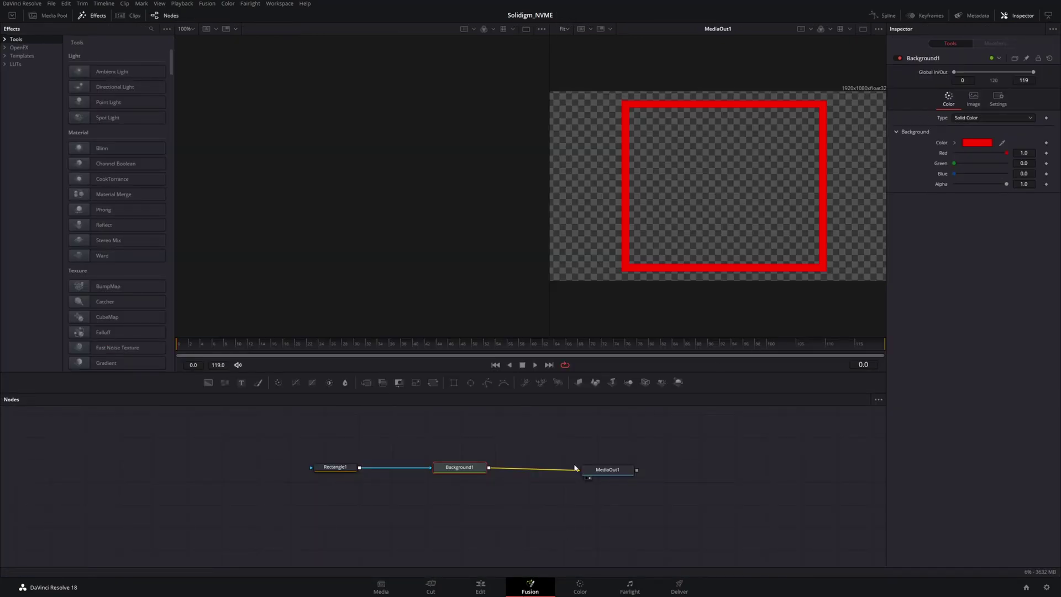
left_click(494, 592)
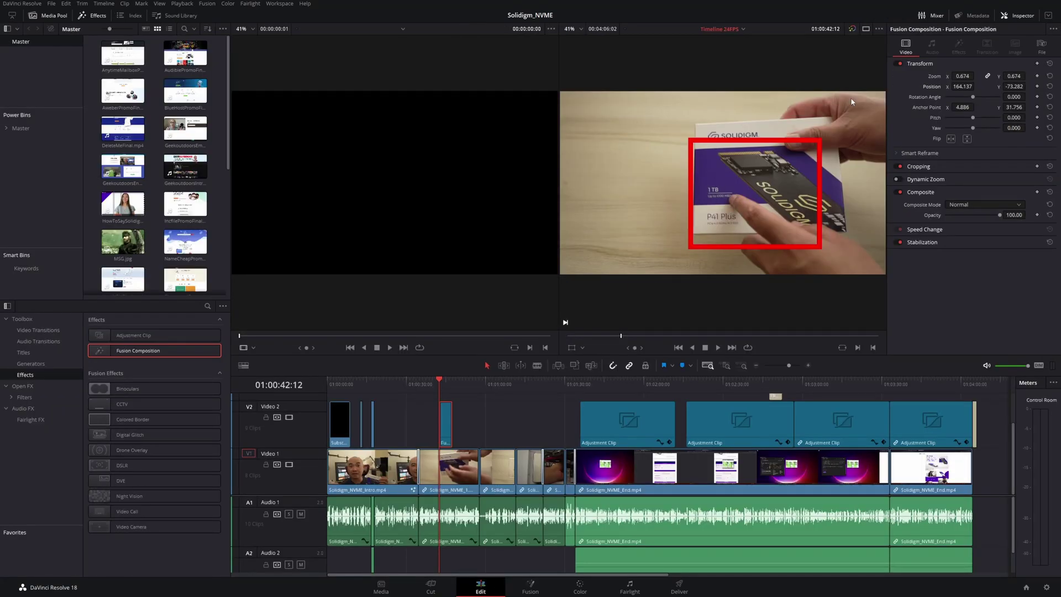
left_click(529, 589)
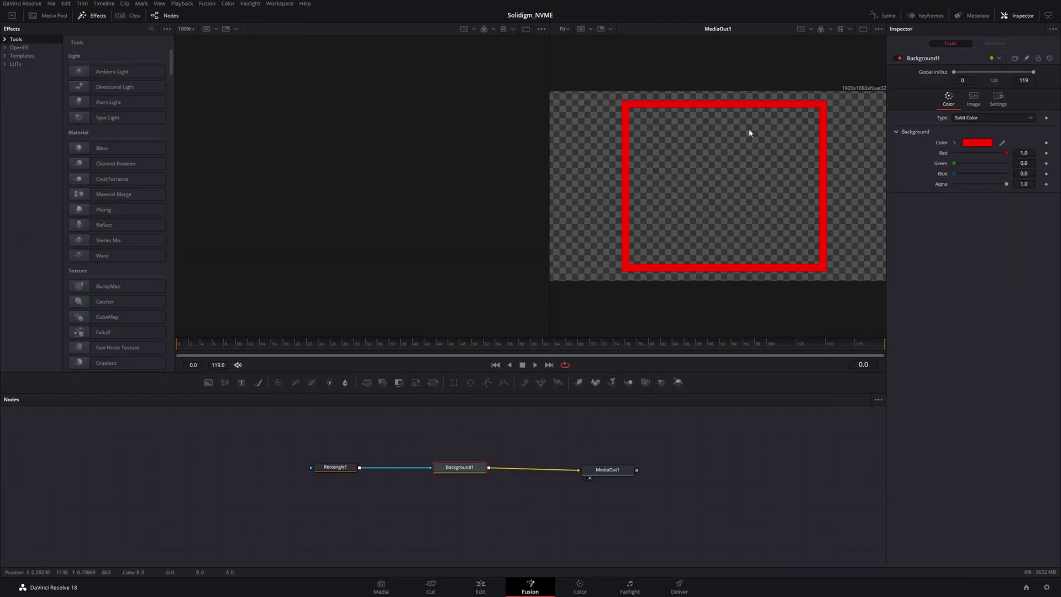
left_click(482, 591)
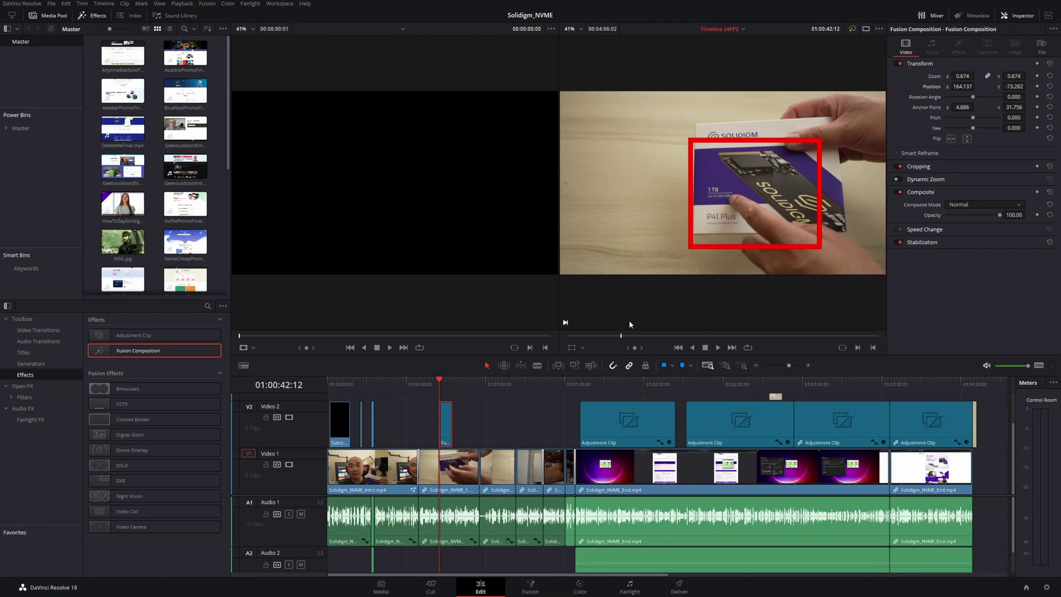
Round the Rectangle1 outline in Fusion with a Corner Radius of about 0.394, and return to the Edit page.
left_click(531, 587)
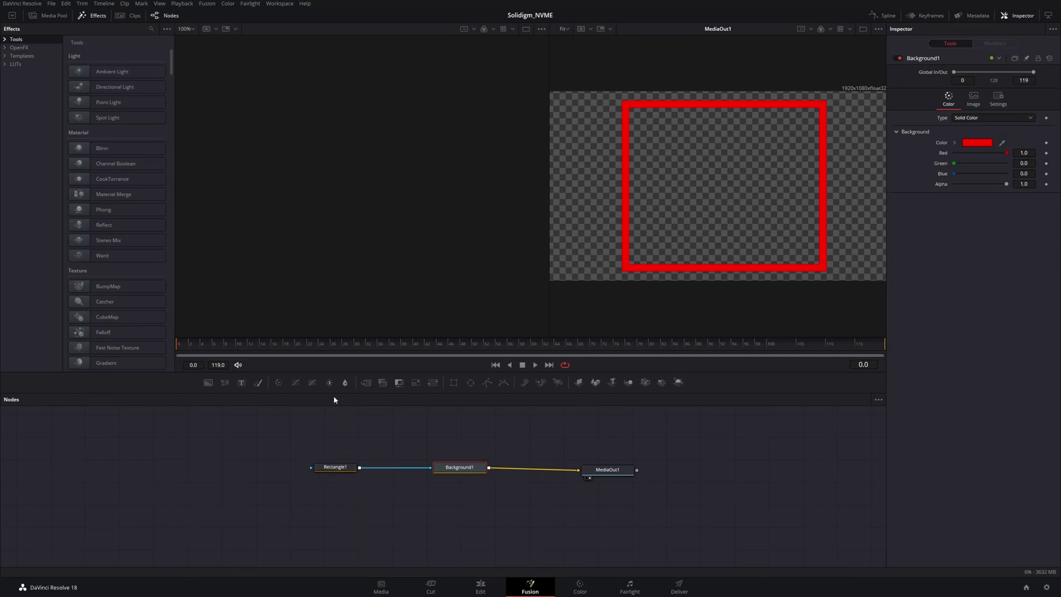
left_click(343, 467)
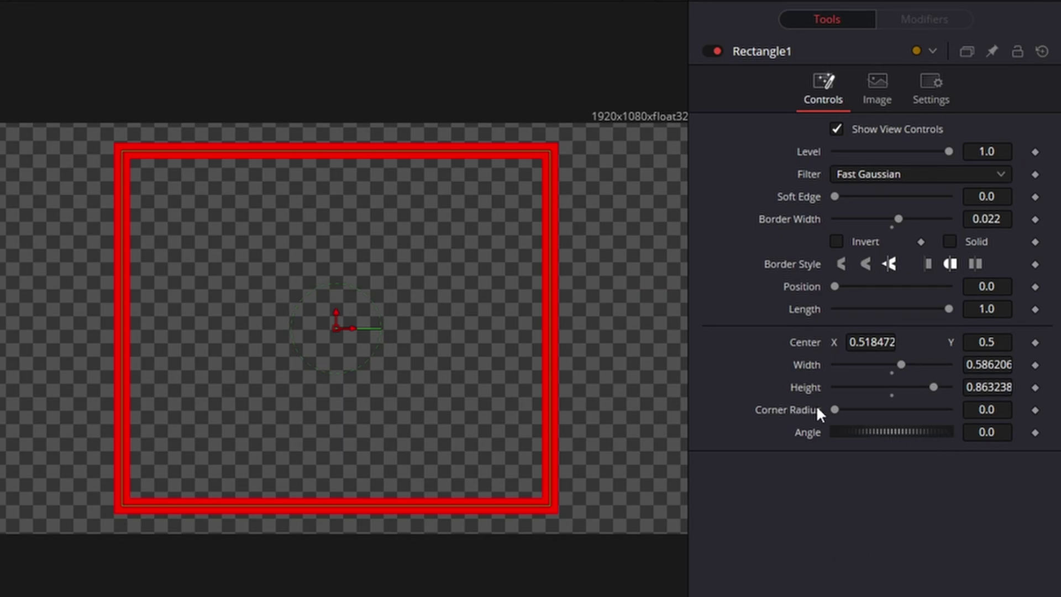
left_click_drag(831, 410, 977, 419)
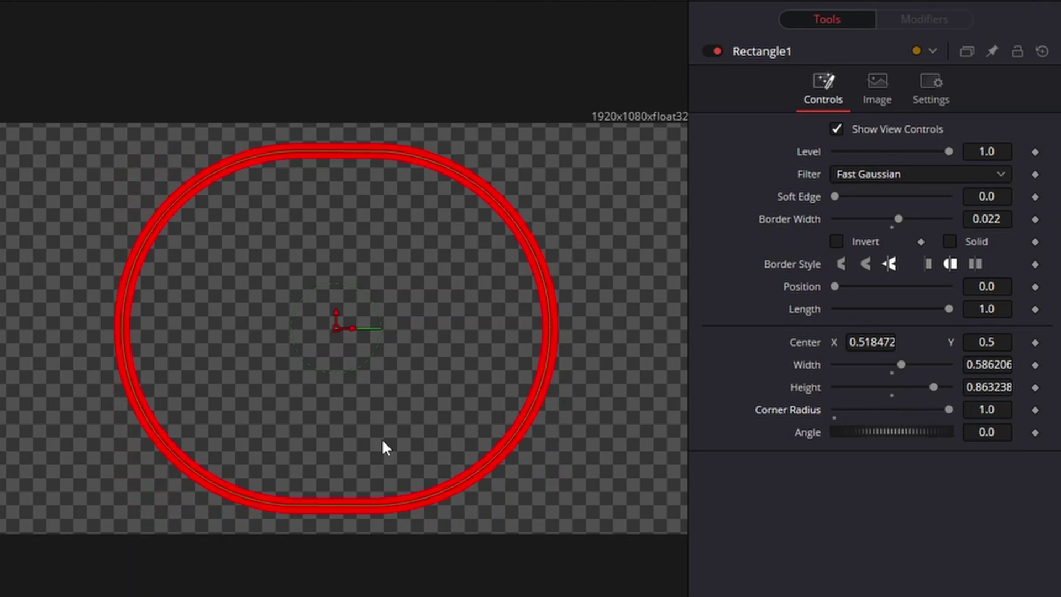
left_click_drag(949, 410, 880, 412)
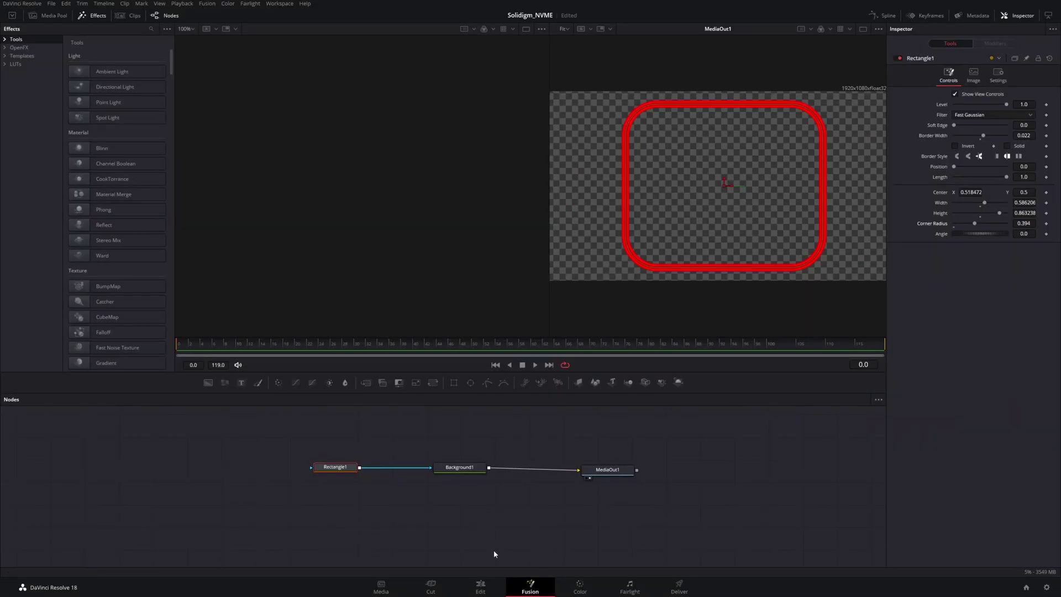
left_click(481, 587)
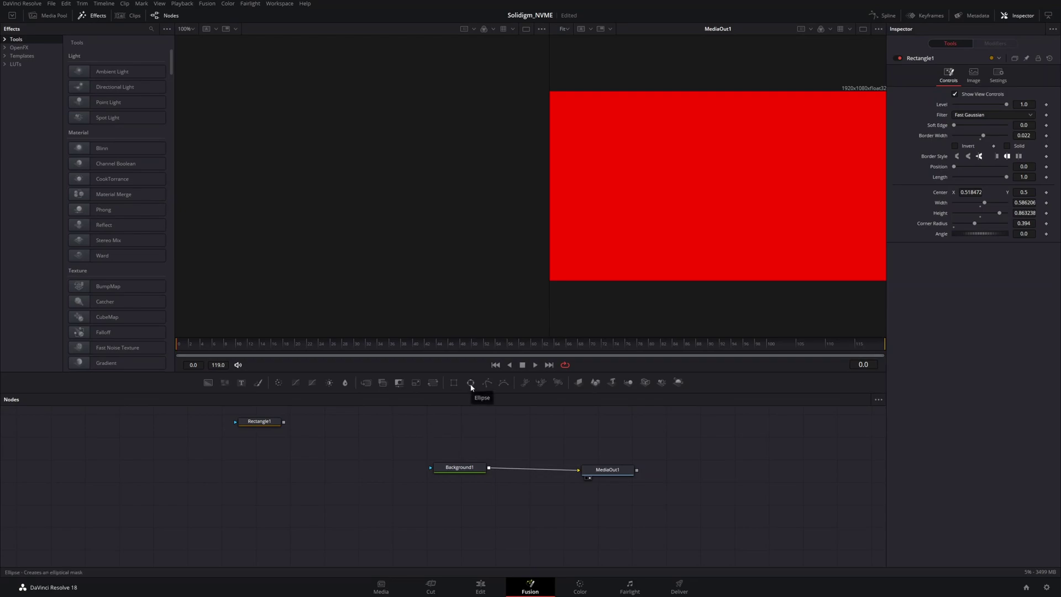
Add an Ellipse mask node, connect it to Background1 in place of Rectangle1, and view the red circle on the Edit page.
left_click_drag(465, 393, 349, 473)
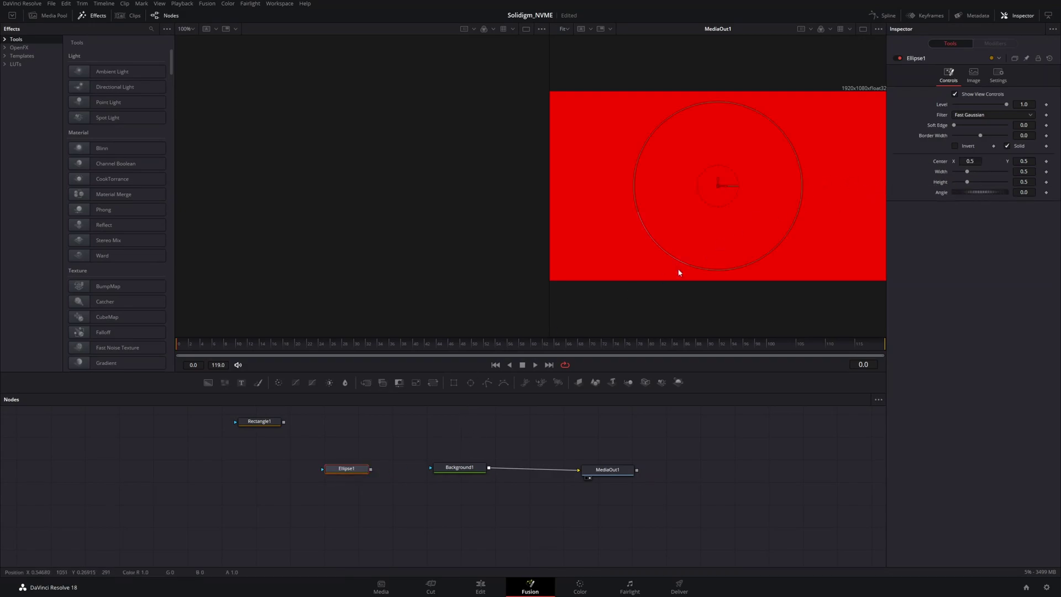
left_click_drag(370, 471, 430, 468)
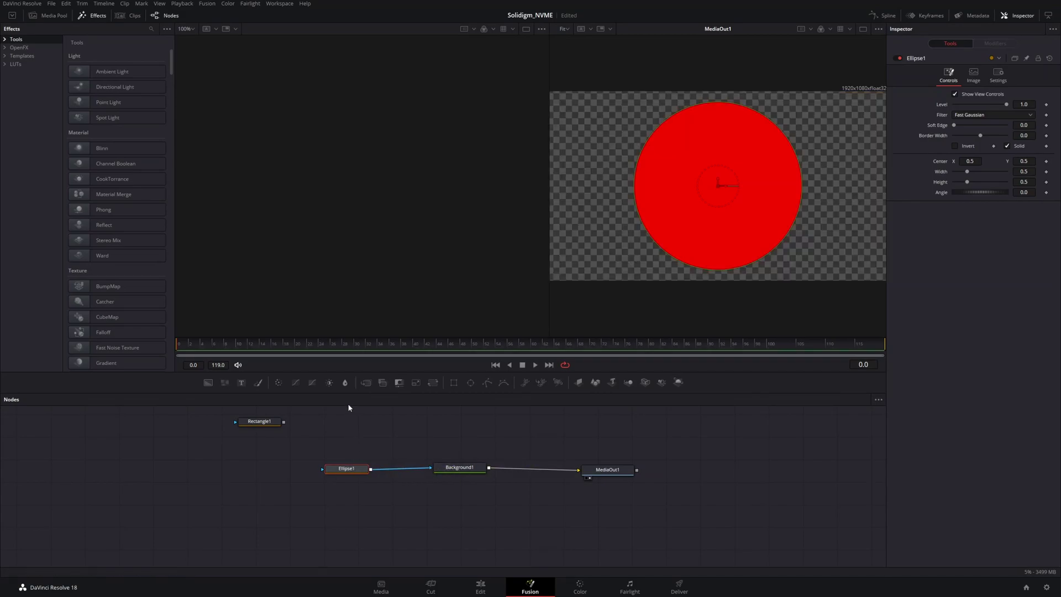
left_click(480, 589)
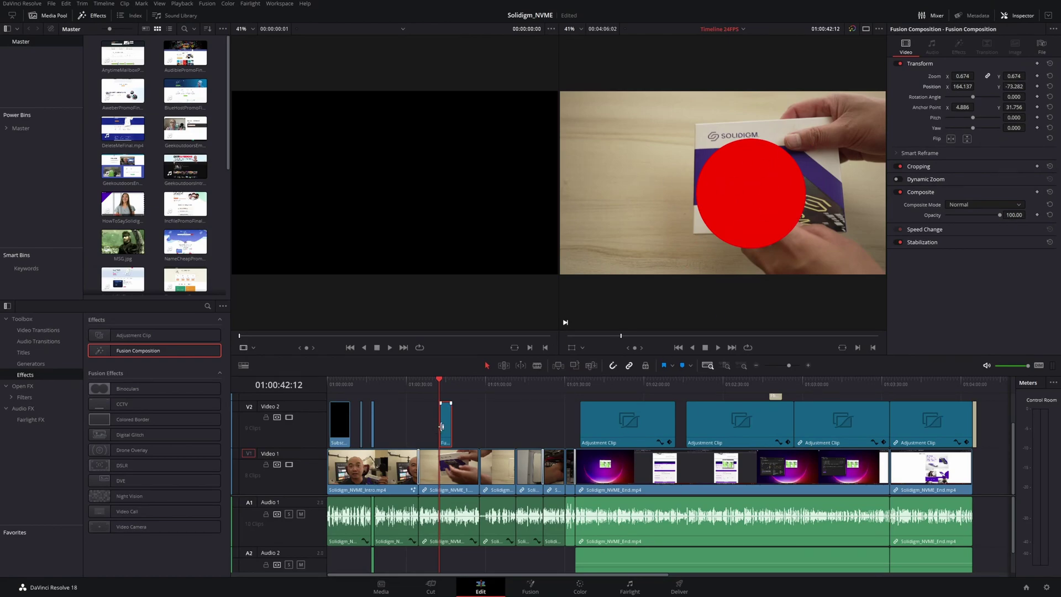
Move the Fusion Composition clip back above the intro clip on Video 2, and place the playhead on it at 01:00:25:02.
left_click_drag(439, 425, 391, 426)
left_click(406, 383)
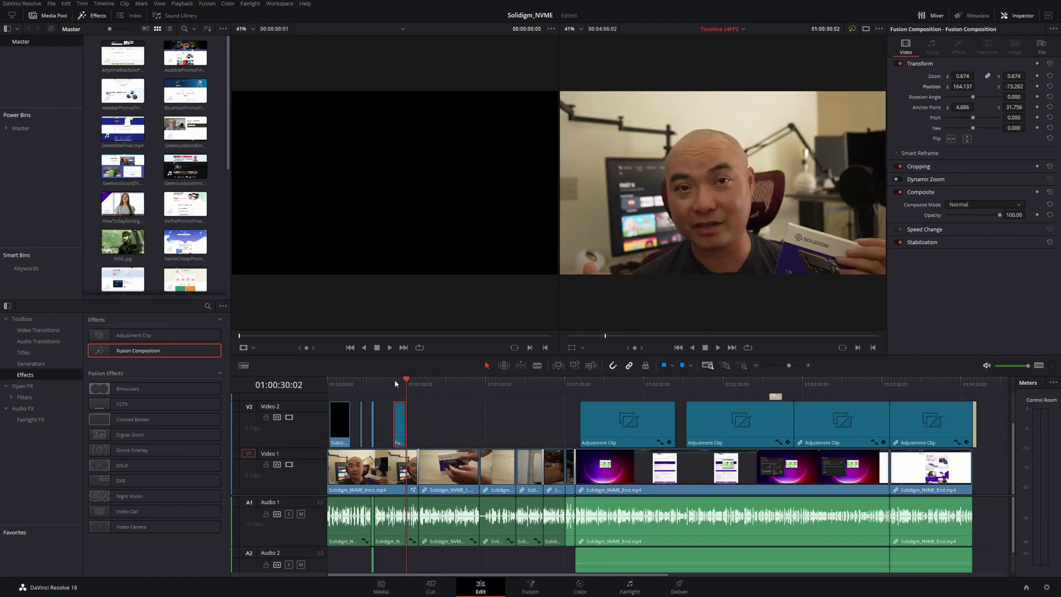
left_click(394, 383)
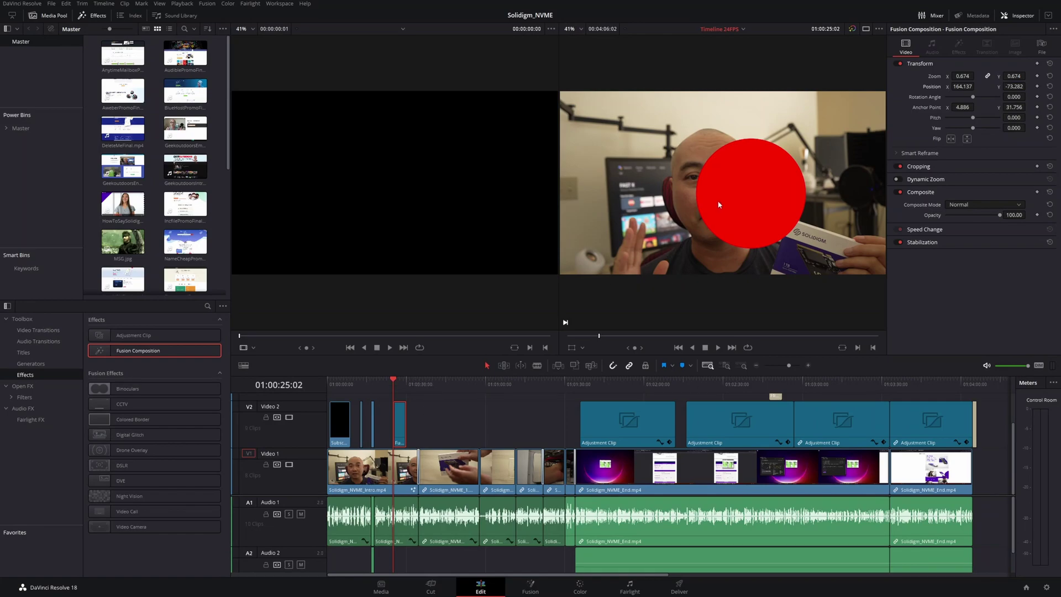
Scale the circle composition to about 0.724 zoom and position it at about X -573.0, Y -48.9, leaving the on-screen Transform controls off.
left_click_drag(952, 78, 867, 87)
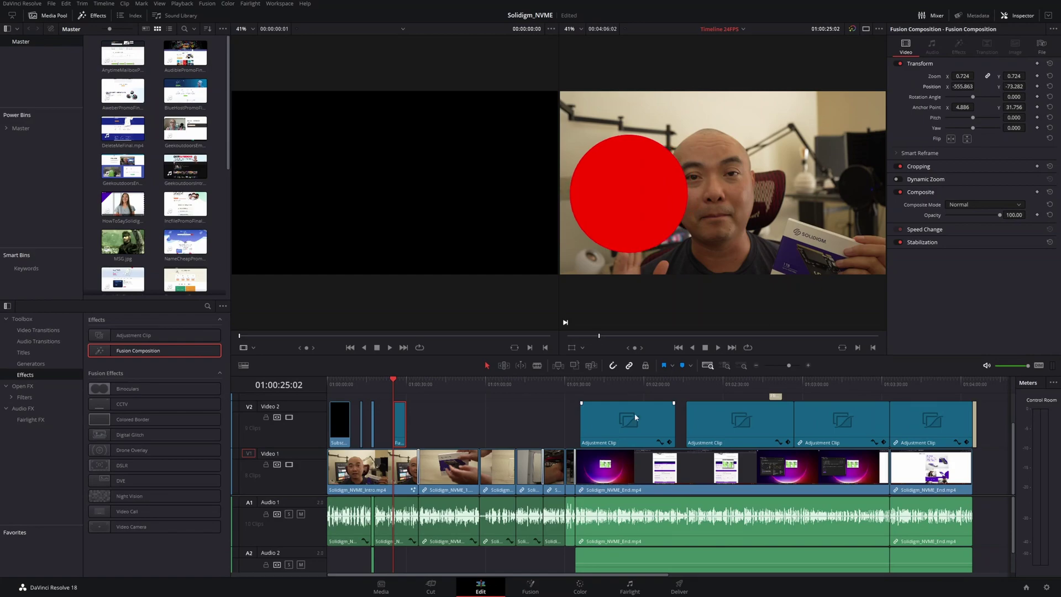
left_click(570, 349)
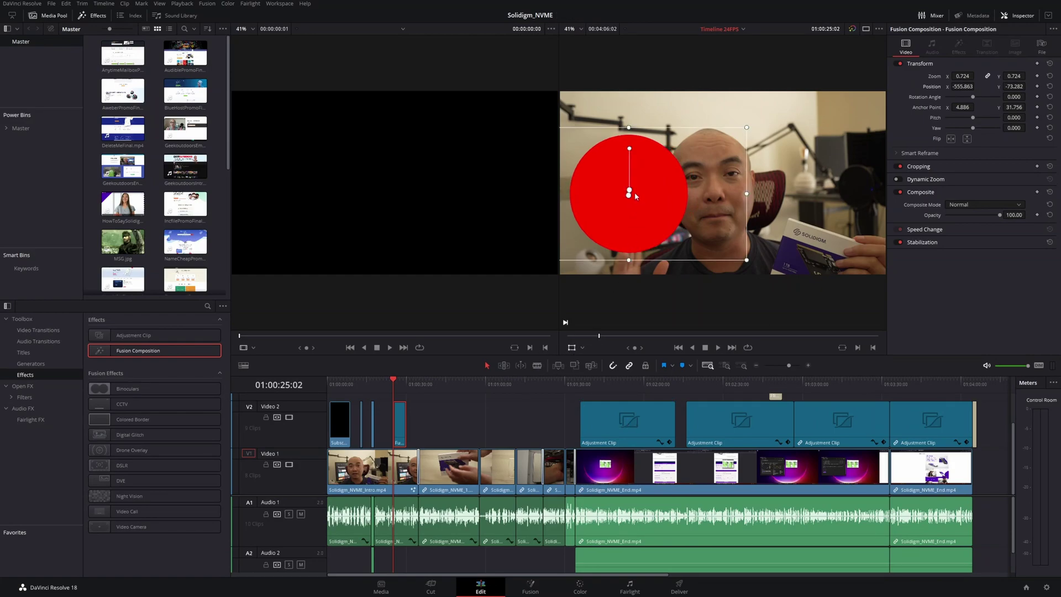
mouse_move(631, 198)
left_mouse_down()
mouse_move(639, 207)
mouse_move(613, 214)
mouse_move(632, 188)
mouse_move(628, 226)
mouse_move(626, 190)
left_mouse_up()
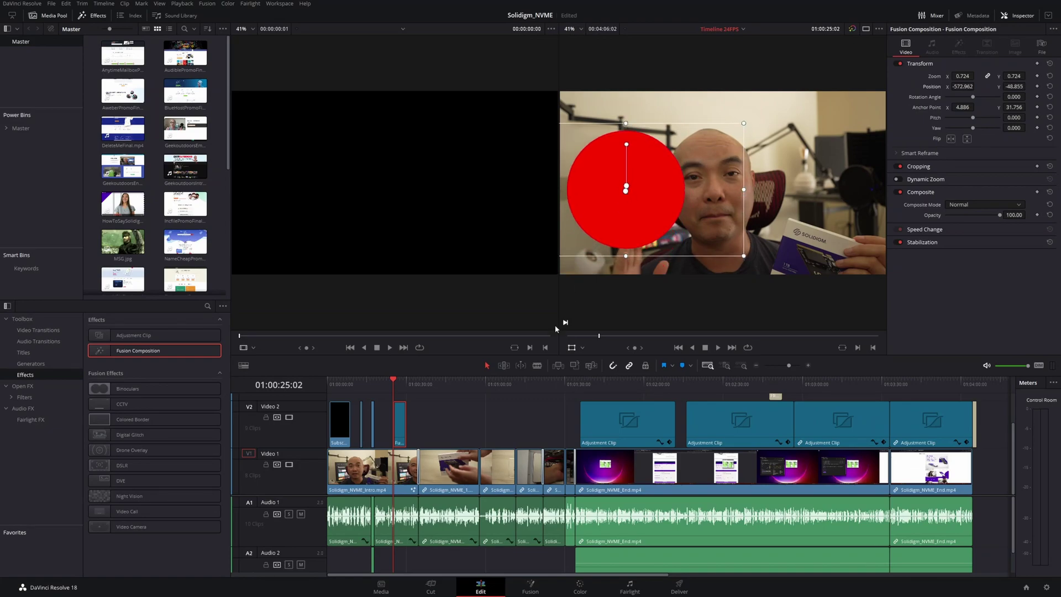
left_click(571, 350)
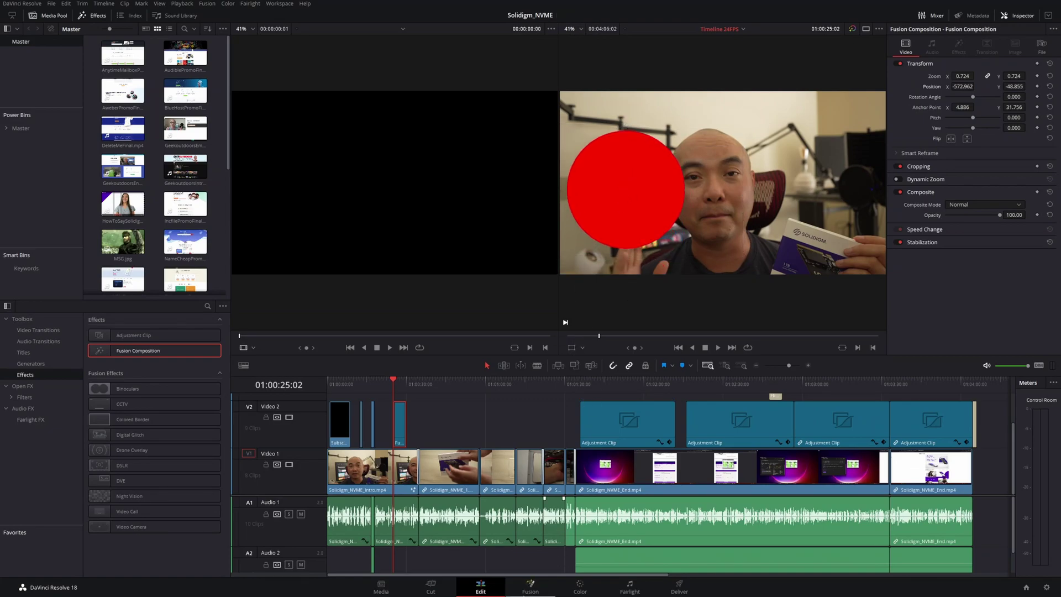
Turn the Ellipse1 circle in Fusion into an outline with a Border Width of about 0.019, and return to the Edit page.
key("shift+5")
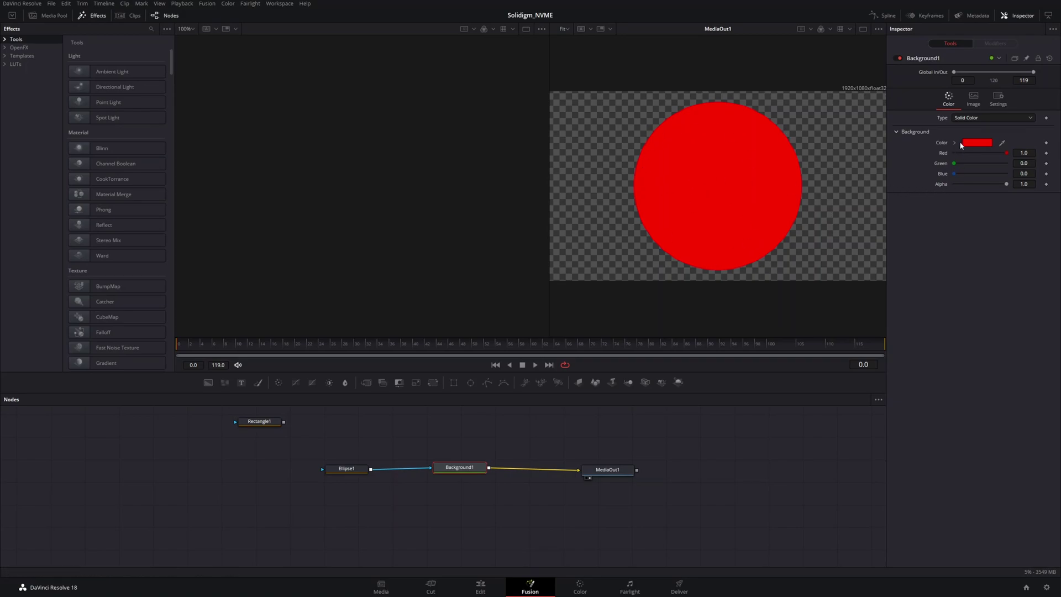
left_click(339, 471)
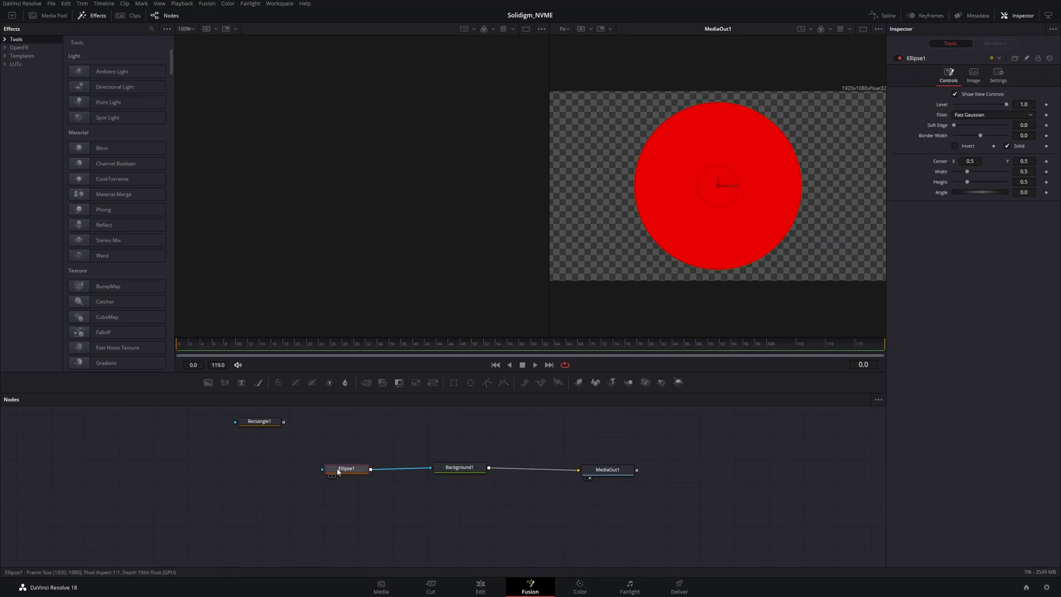
left_click(1008, 146)
left_click_drag(983, 135, 986, 135)
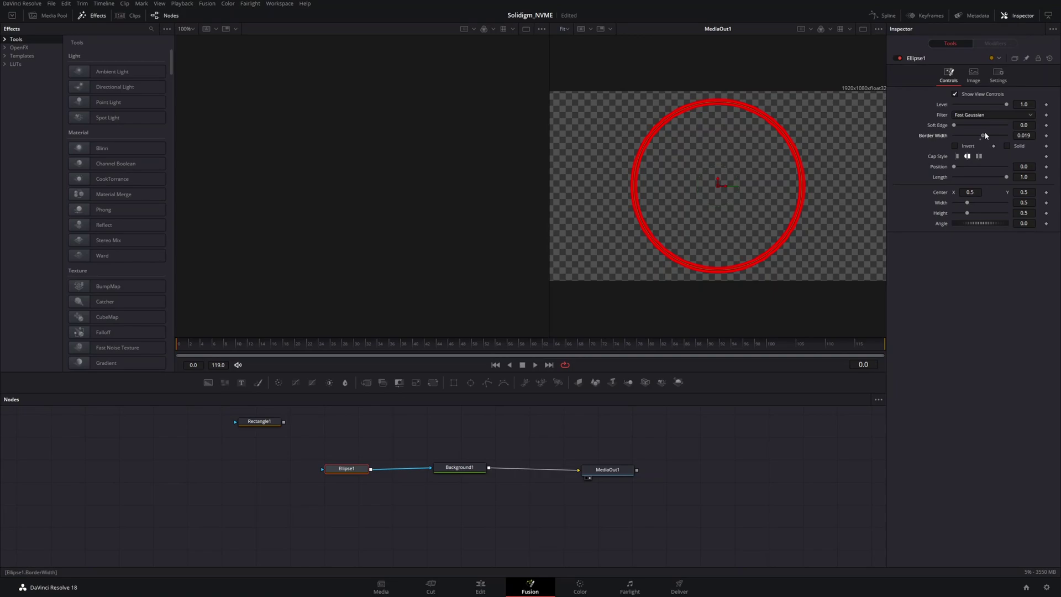
left_click(490, 586)
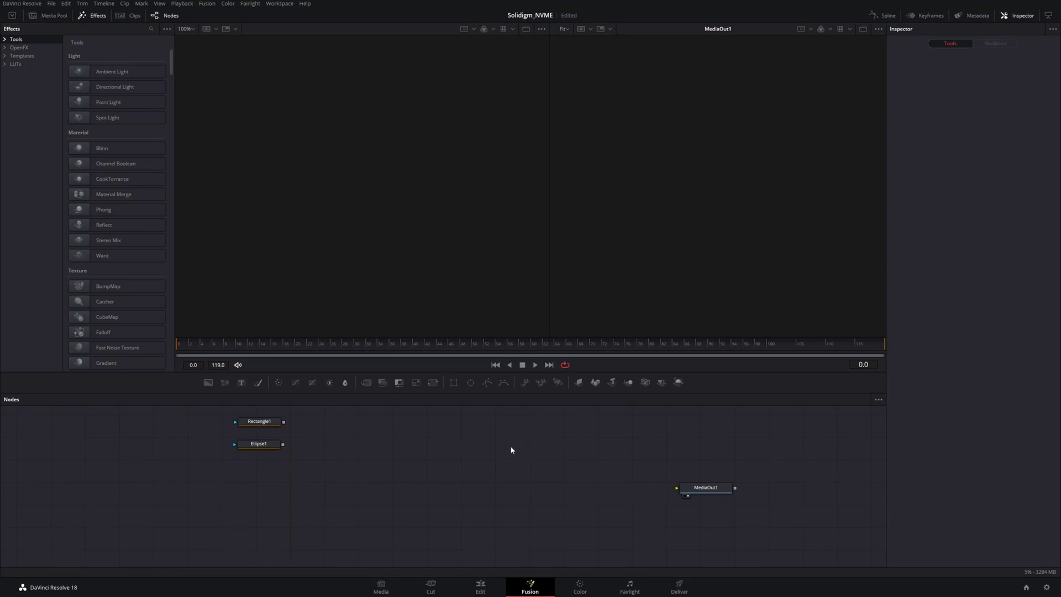
Add a Background node feeding MediaOut1 in Fusion, and place an sRectangle shape node above it.
left_click_drag(208, 382, 699, 495)
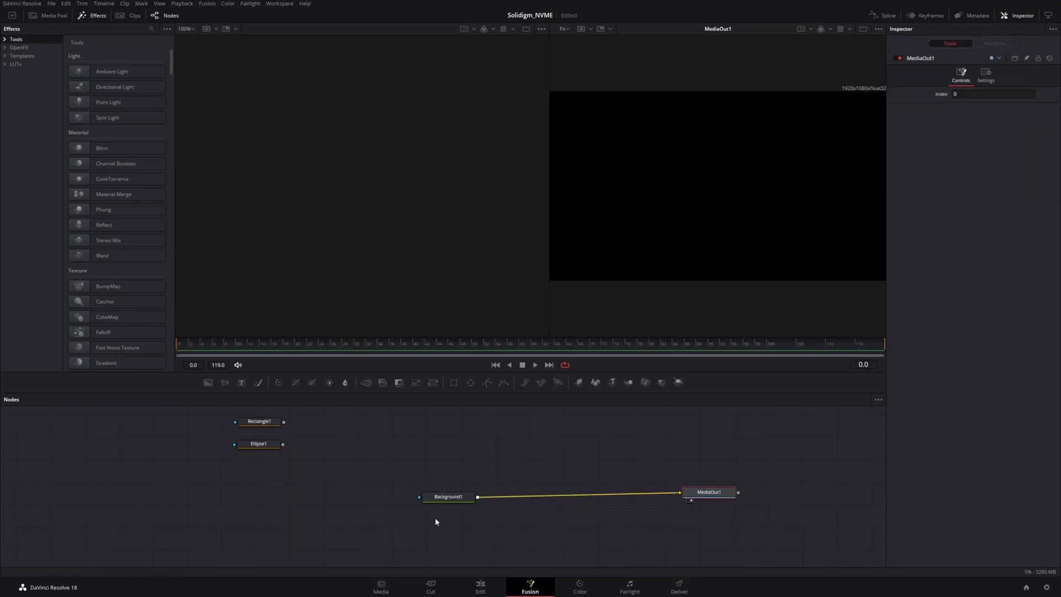
left_click_drag(449, 498, 389, 501)
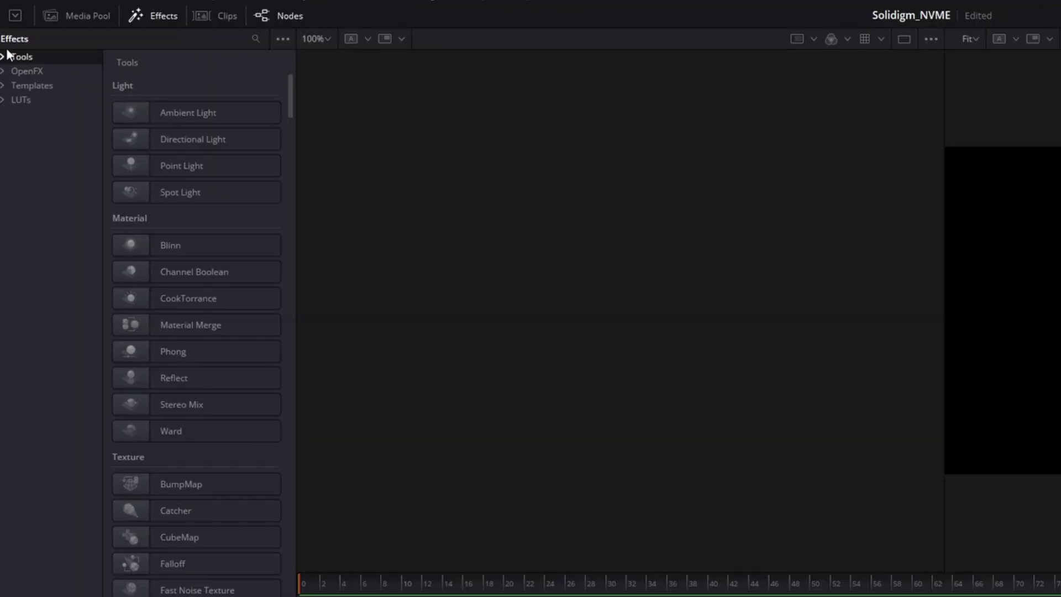
left_click(159, 17)
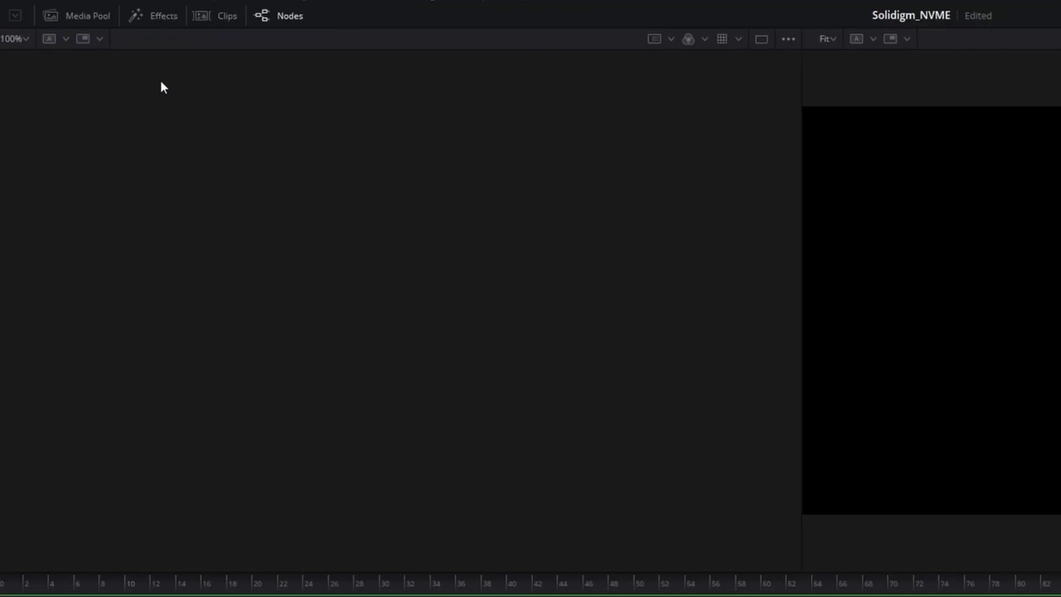
left_click(159, 16)
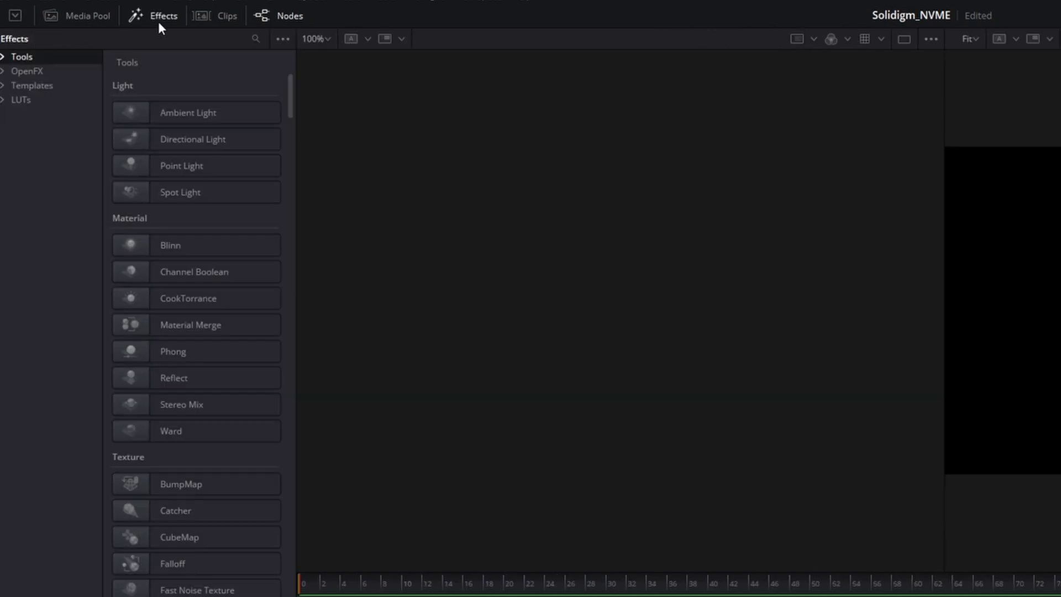
left_click(2, 58)
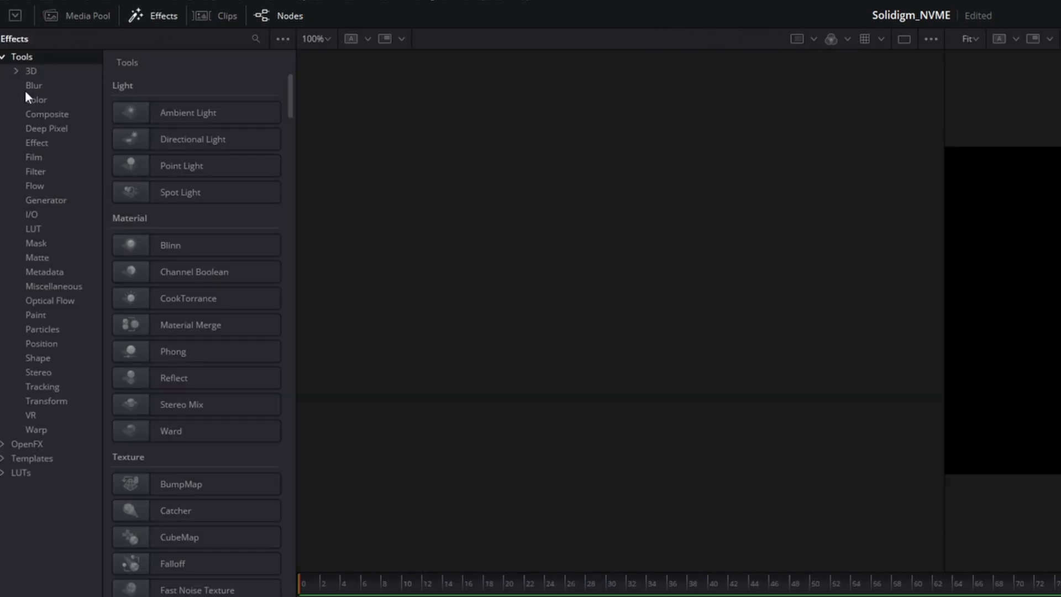
left_click(46, 361)
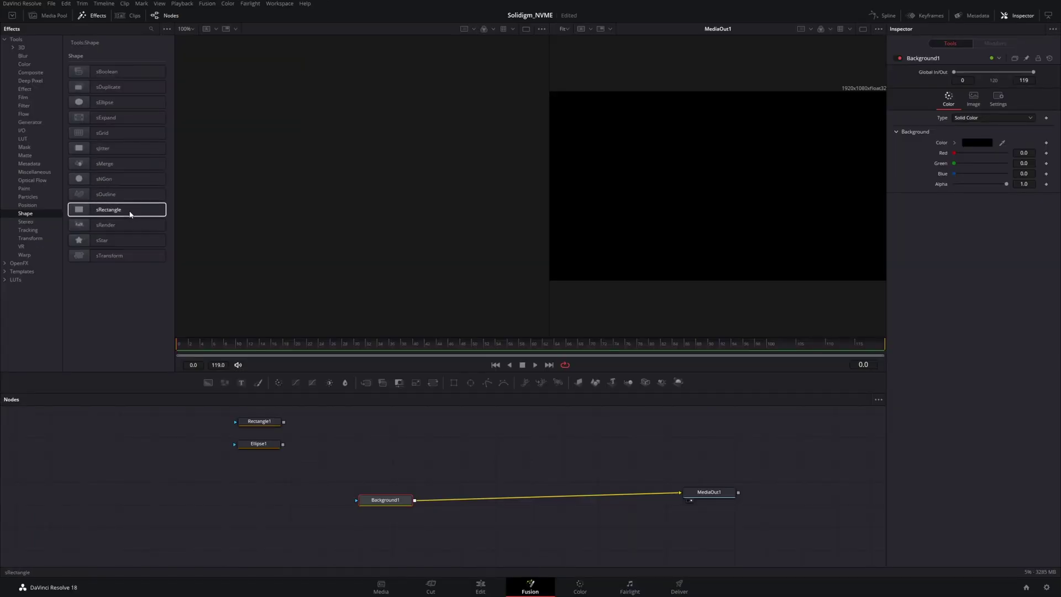
left_click_drag(115, 214, 507, 434)
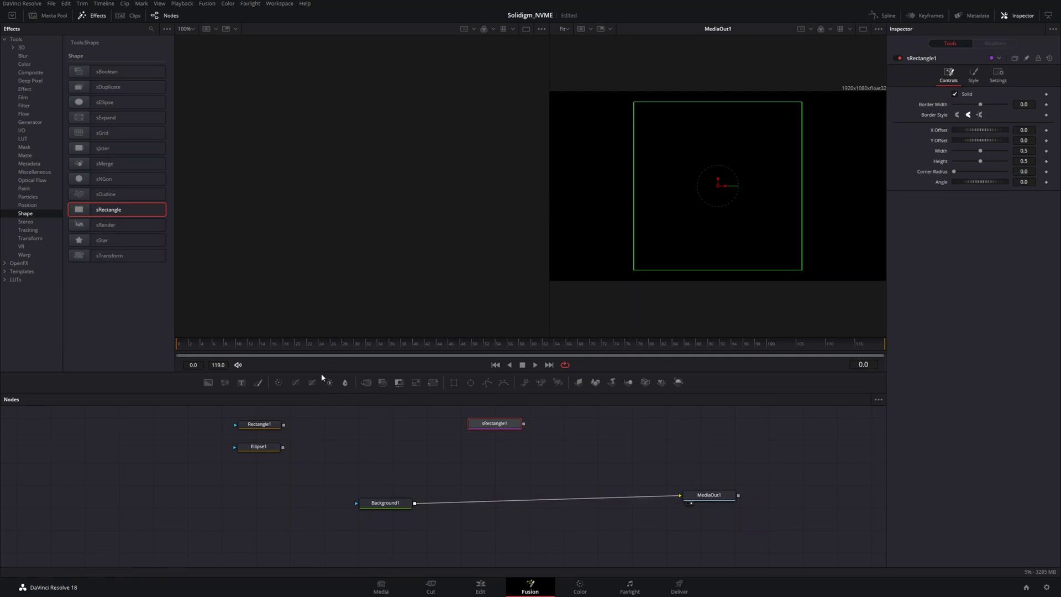
left_click_drag(489, 426, 393, 434)
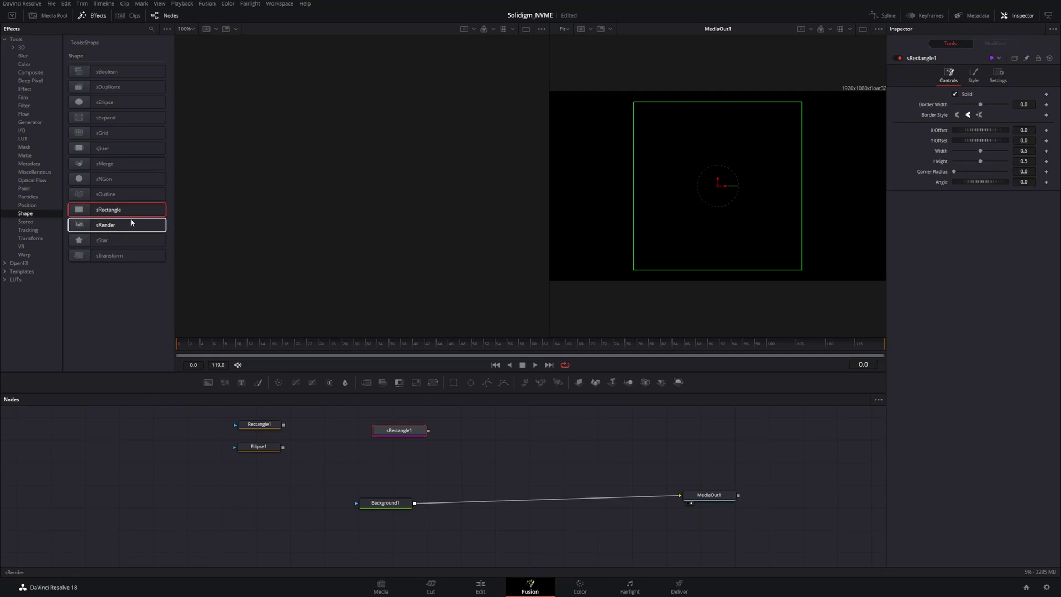
Connect sRectangle1 to a new sRender node, and feed it into a new Merge node between Background1 and MediaOut1.
left_click_drag(132, 222, 507, 437)
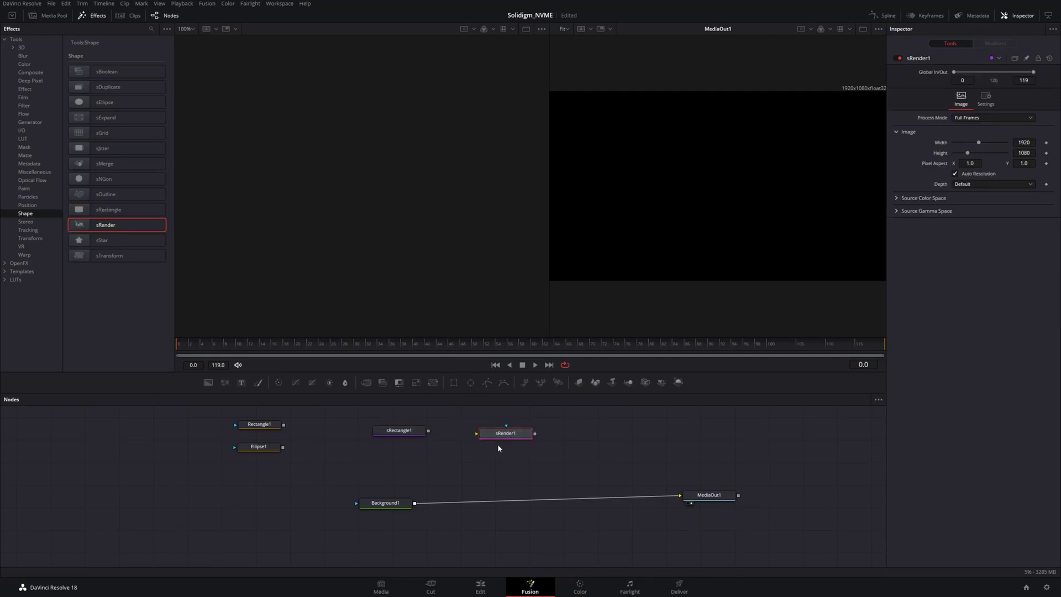
left_click(423, 433)
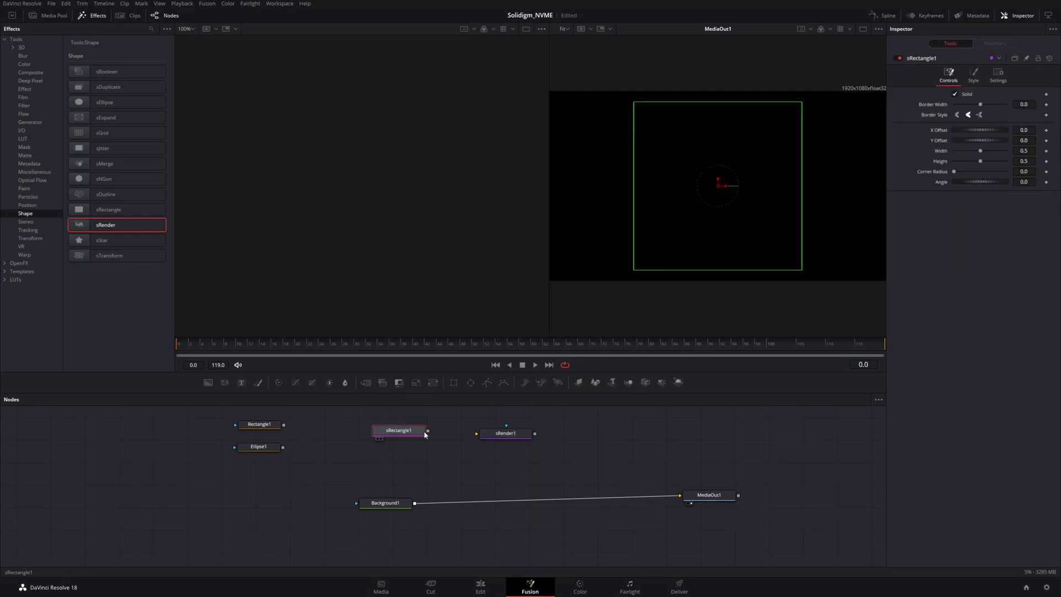
left_click_drag(428, 431, 500, 436)
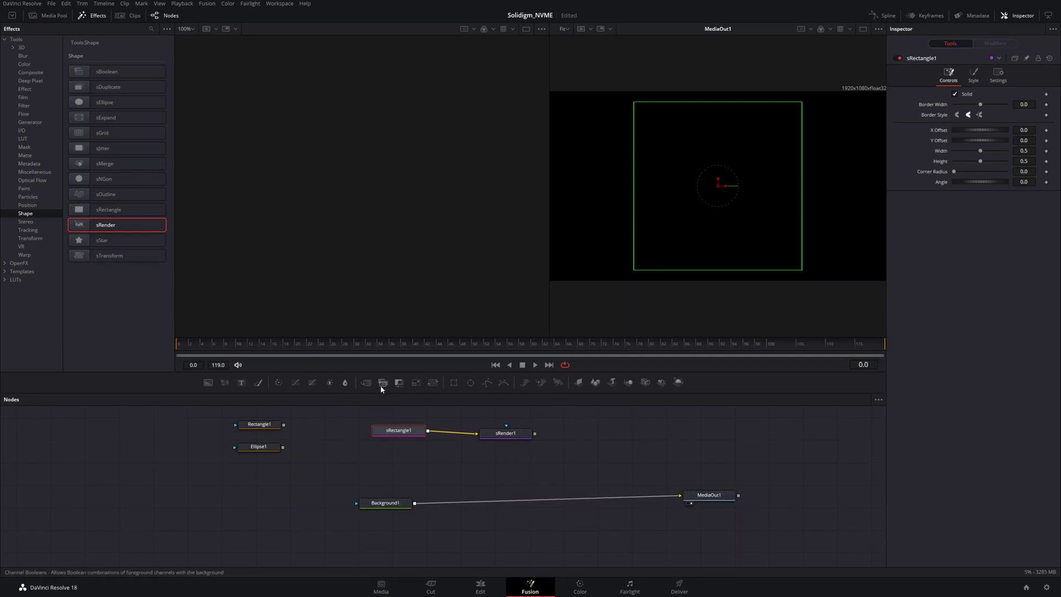
left_click_drag(371, 381, 529, 502)
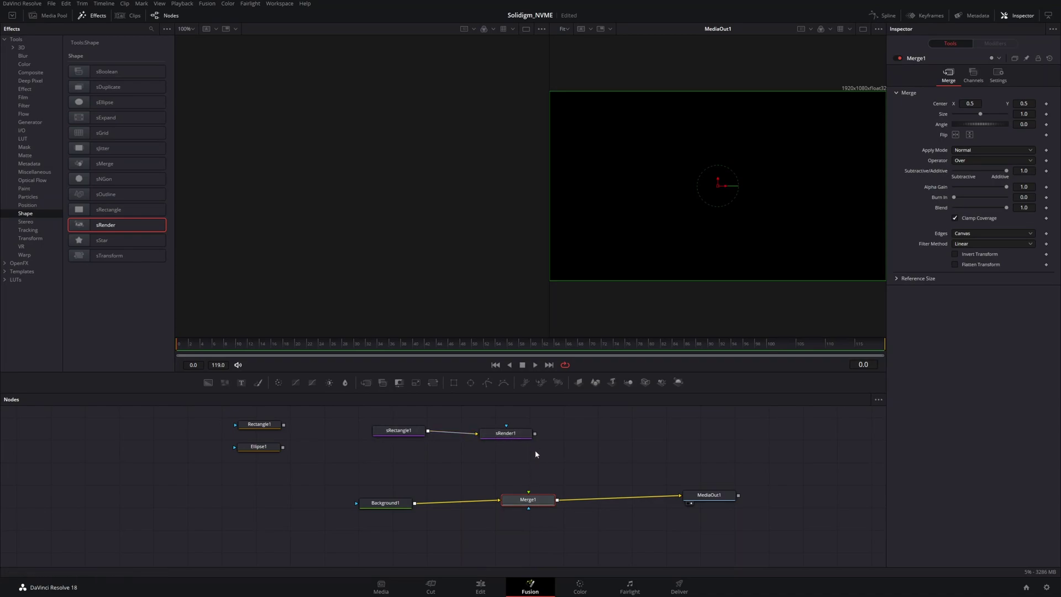
left_click_drag(534, 434, 529, 500)
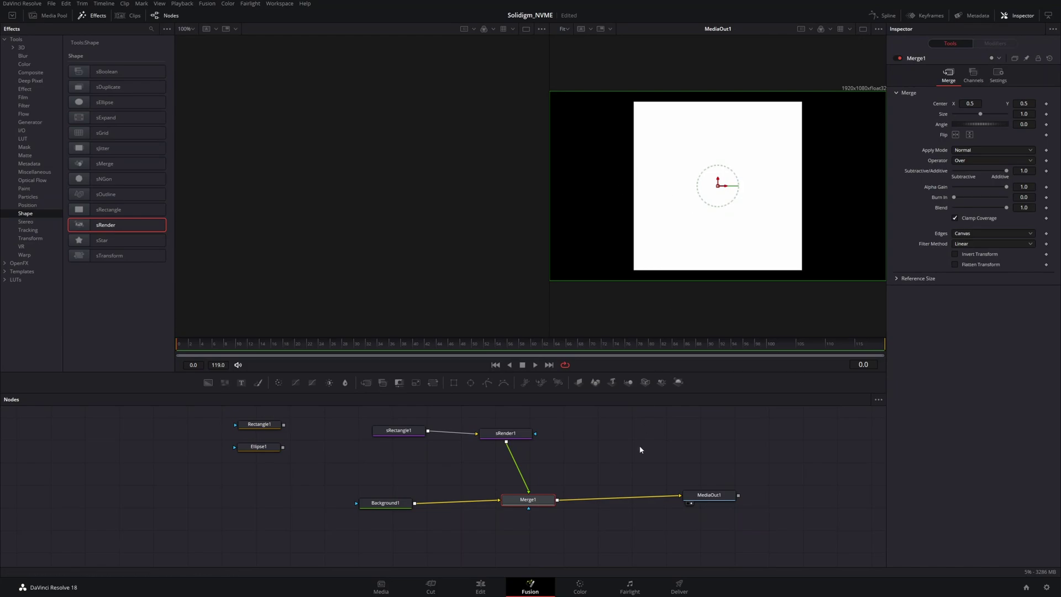
Set the fill color of sRectangle1 to red (#ff0000).
left_click(383, 507)
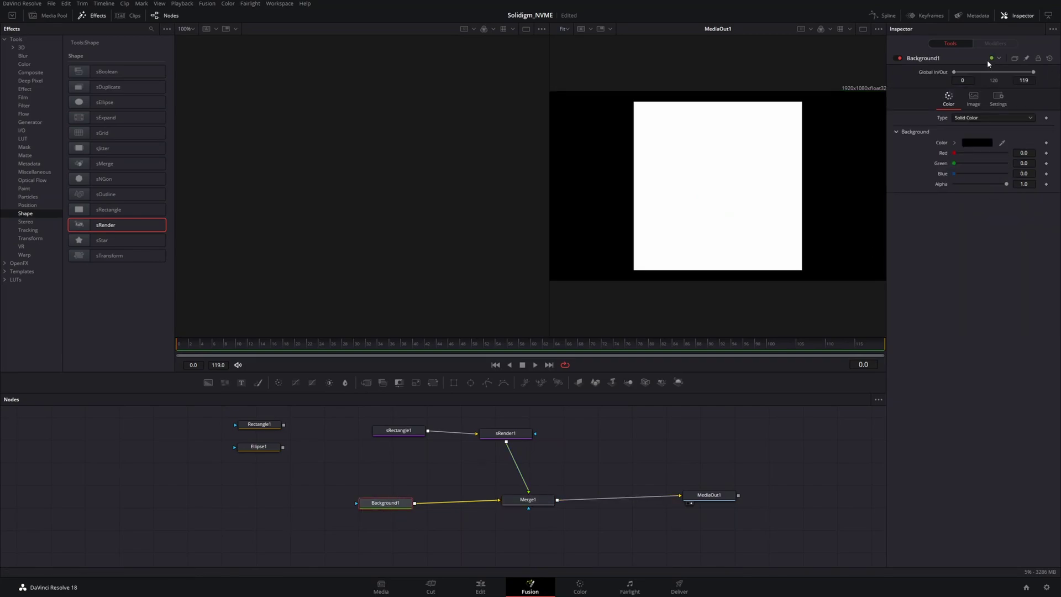
left_click(392, 432)
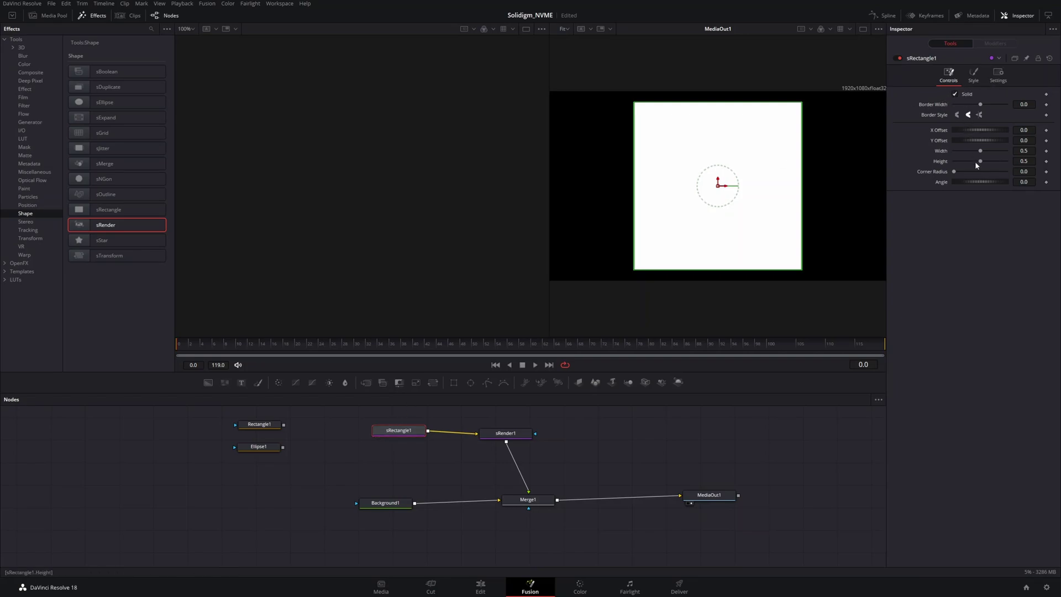
left_click(974, 75)
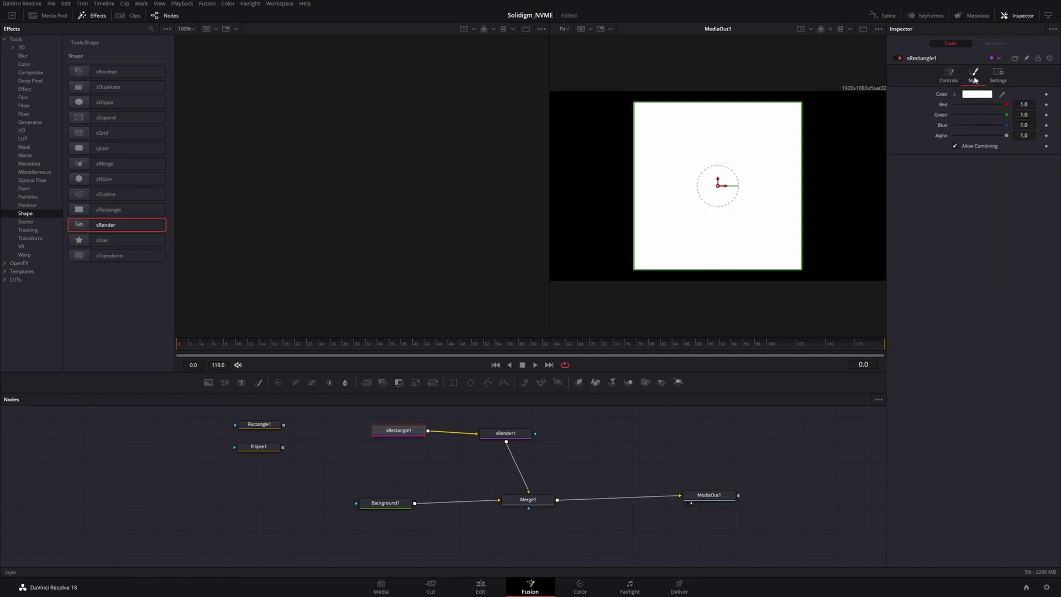
left_click(977, 95)
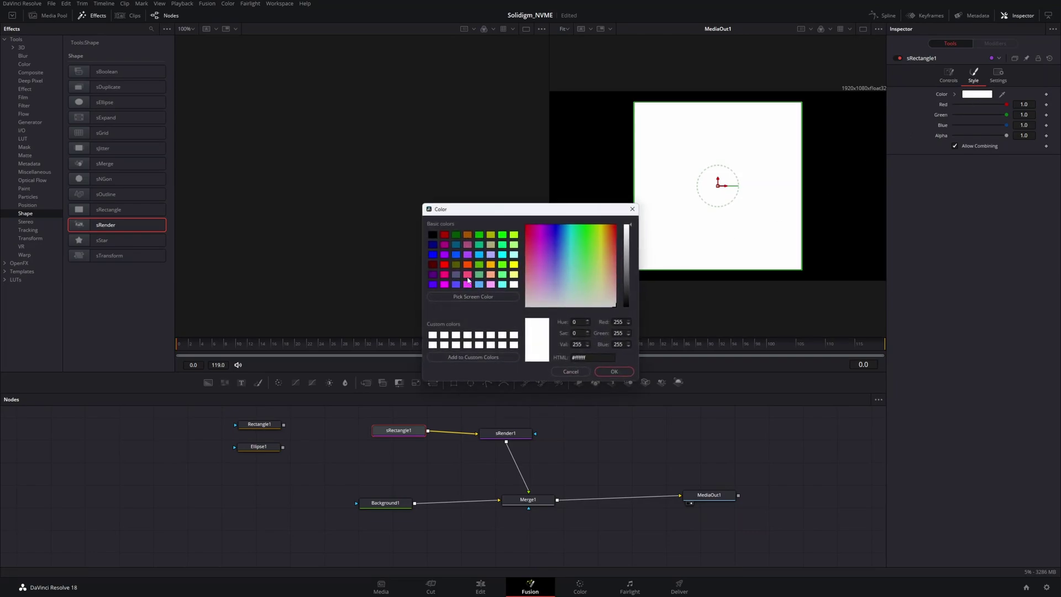
left_click(443, 265)
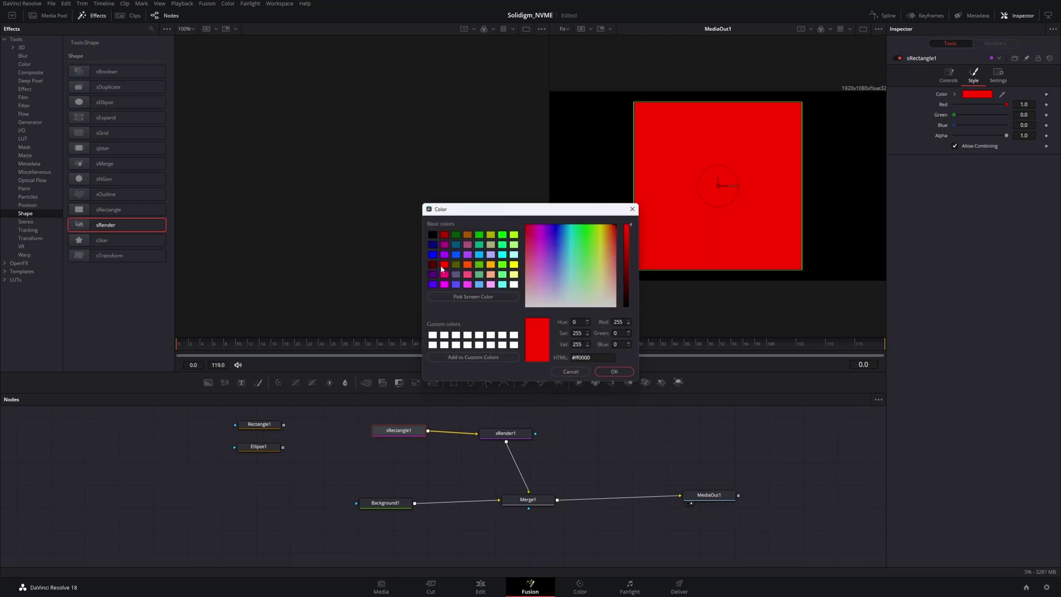
left_click(605, 373)
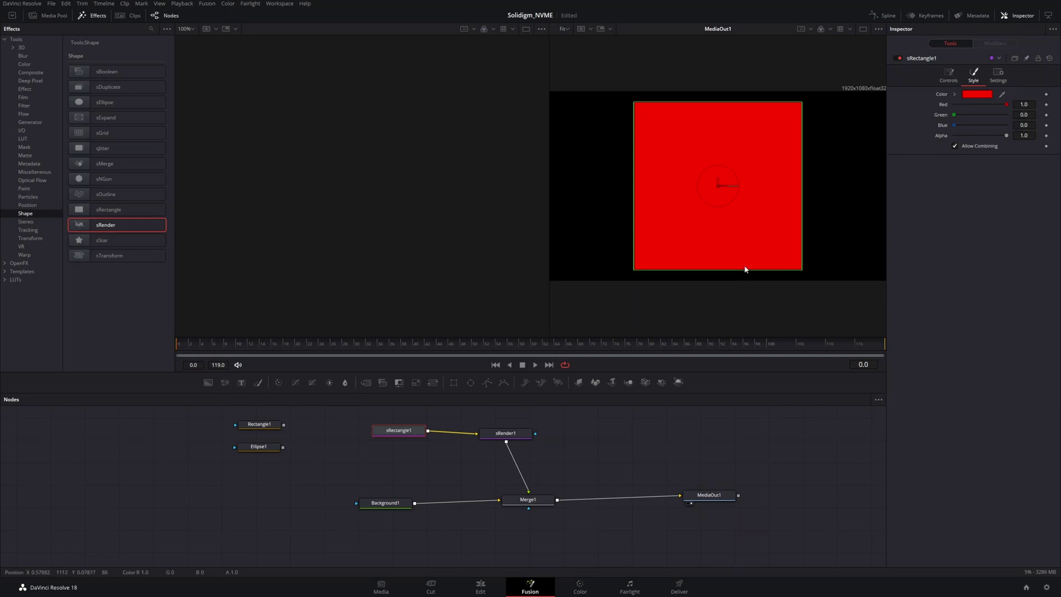
Shift sRectangle1 slightly to offsets of about X 0.0025, Y 0.004, and resize it to about 0.48 wide and 0.472 high.
mouse_move(717, 184)
left_mouse_down()
mouse_move(686, 205)
mouse_move(697, 182)
mouse_move(720, 183)
left_mouse_up()
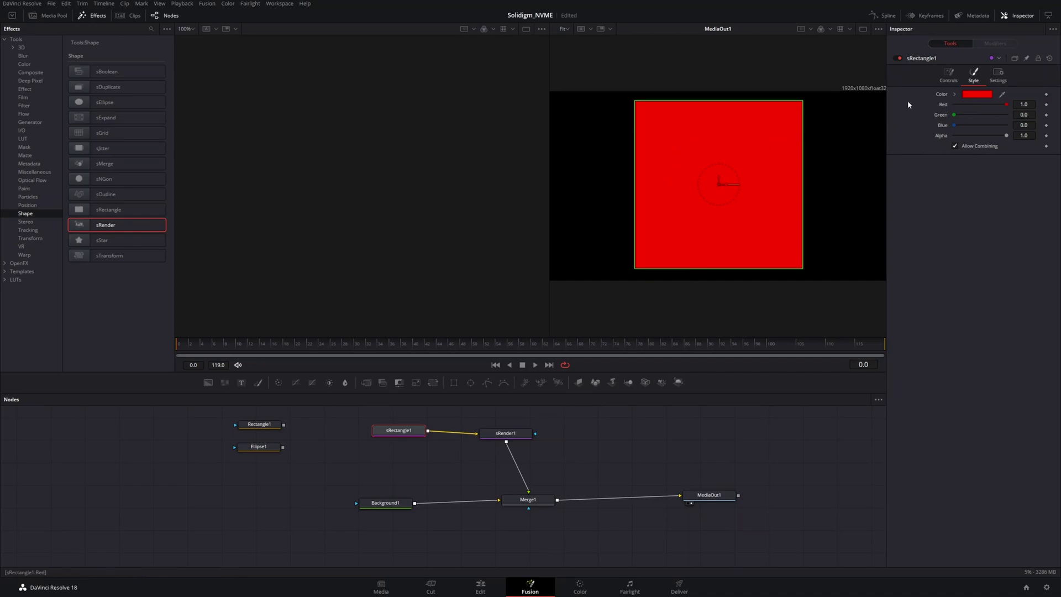
left_click(949, 80)
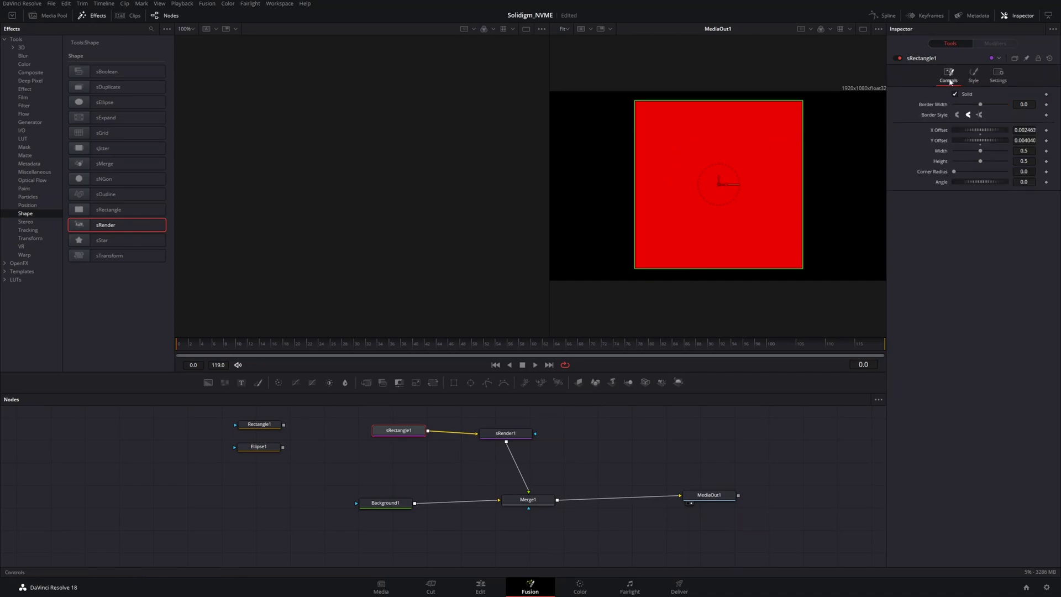
mouse_move(981, 150)
left_mouse_down()
mouse_move(966, 161)
mouse_move(979, 157)
left_mouse_up()
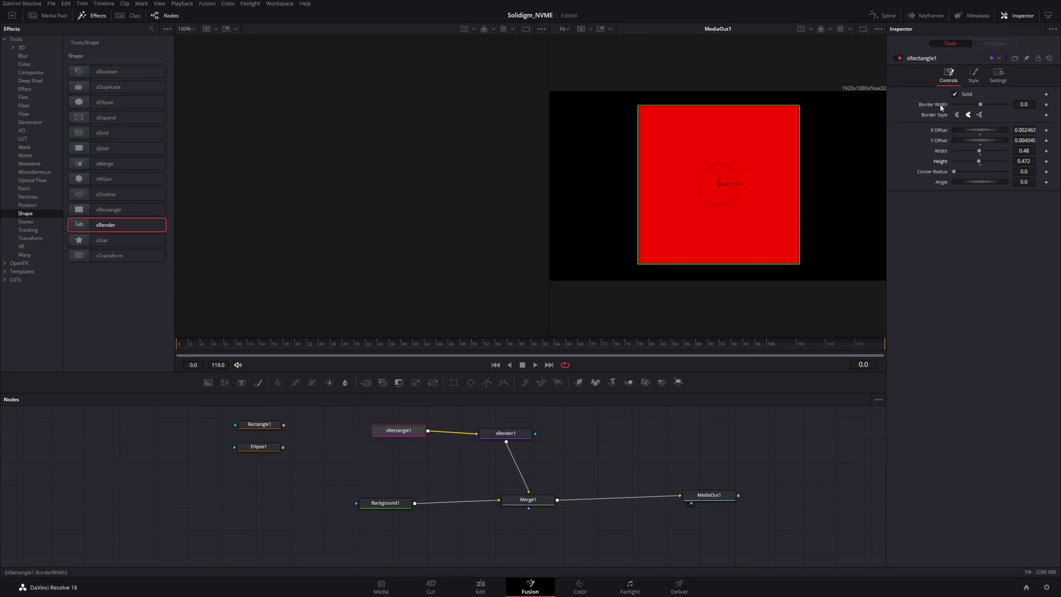
Make sRectangle1 an outline with Border Width about 0.022 and Corner Radius about 0.071, and view it on the Edit page.
left_click(956, 95)
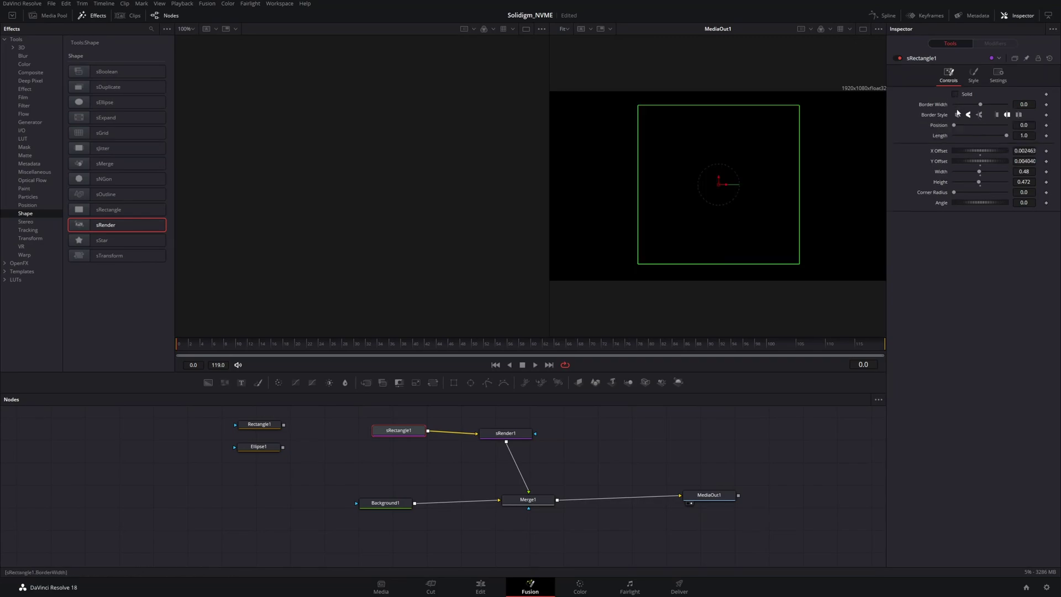
left_click_drag(982, 106, 986, 105)
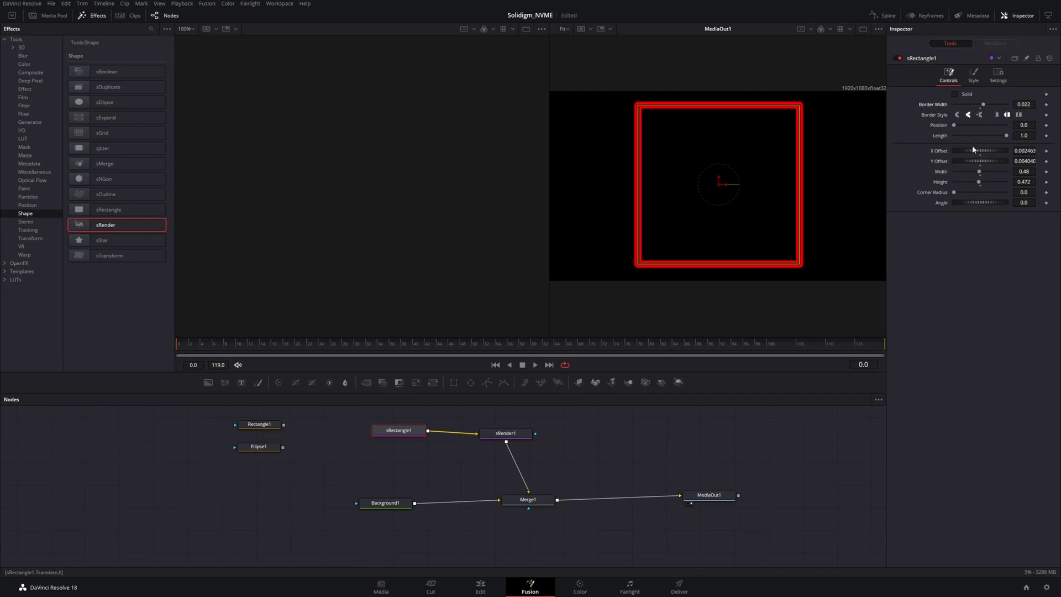
left_click_drag(954, 192, 958, 193)
left_click(480, 587)
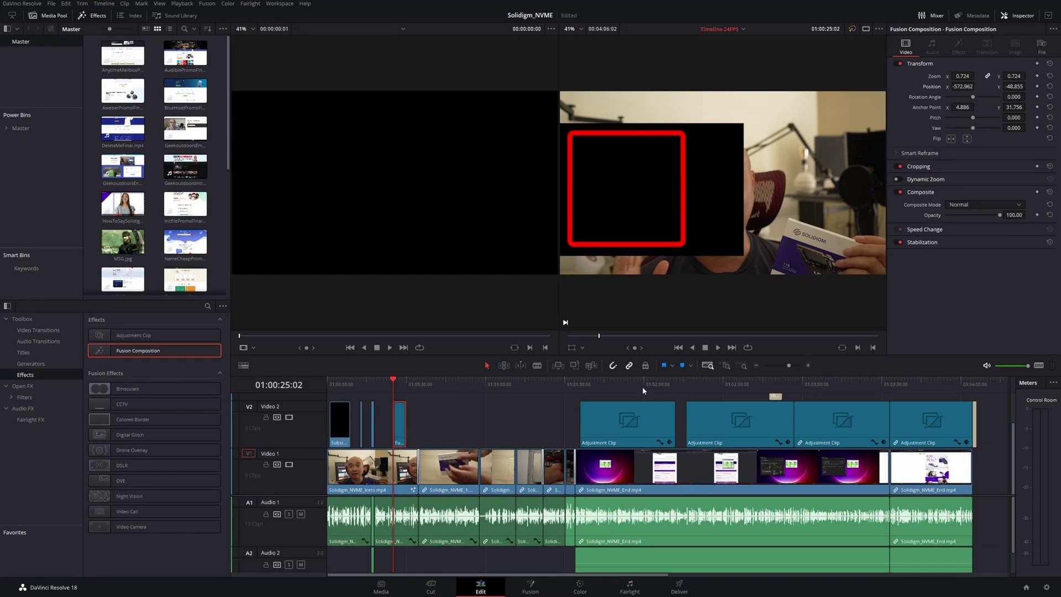
Make Background1 fully transparent in Fusion with an Alpha of 0.0, and check the result over the footage on the Edit page.
left_click(530, 586)
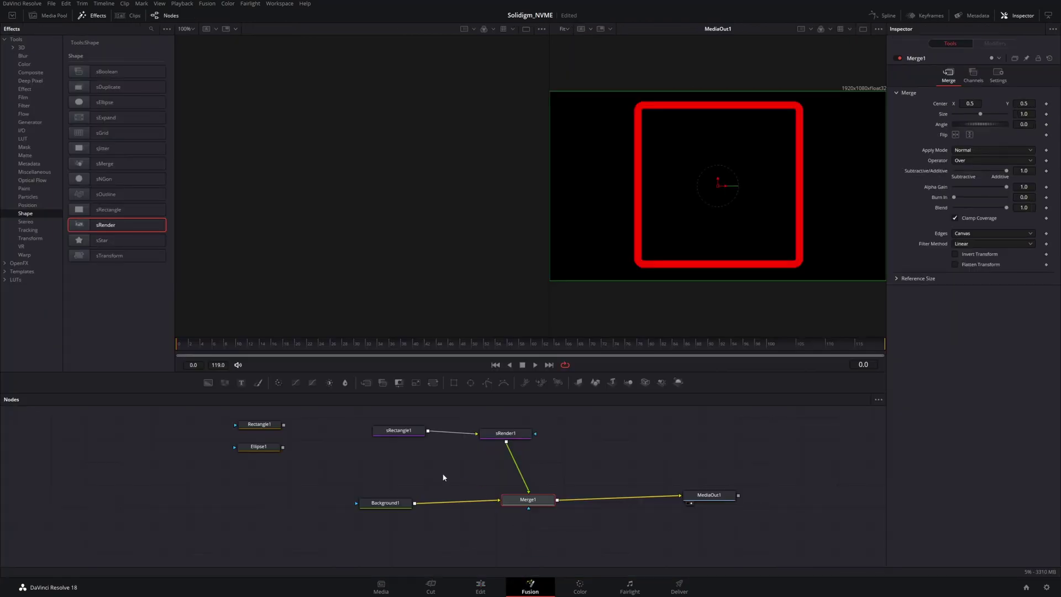
left_click(389, 504)
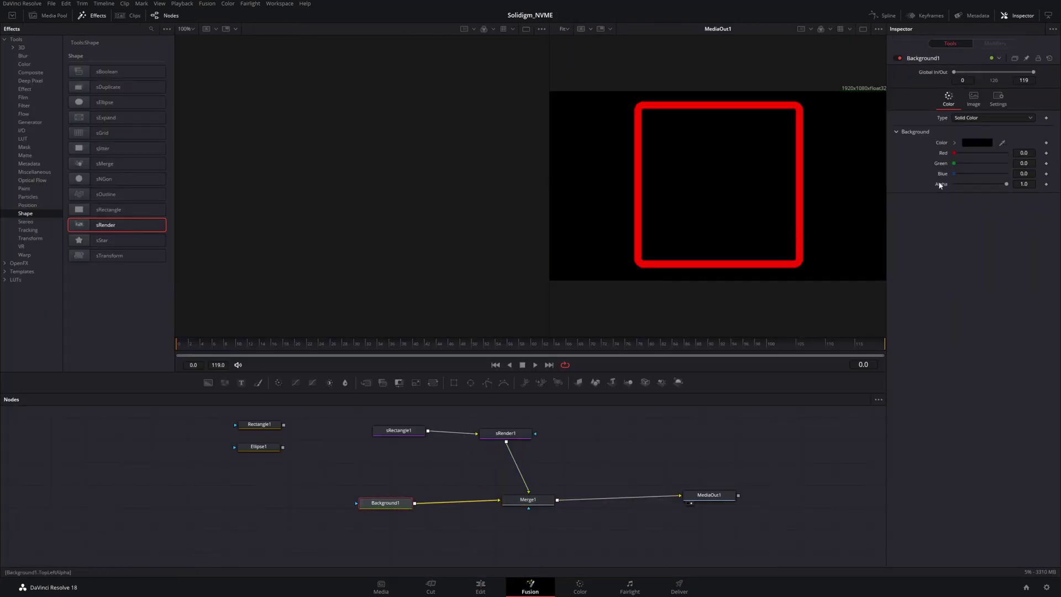
left_click_drag(990, 185, 934, 184)
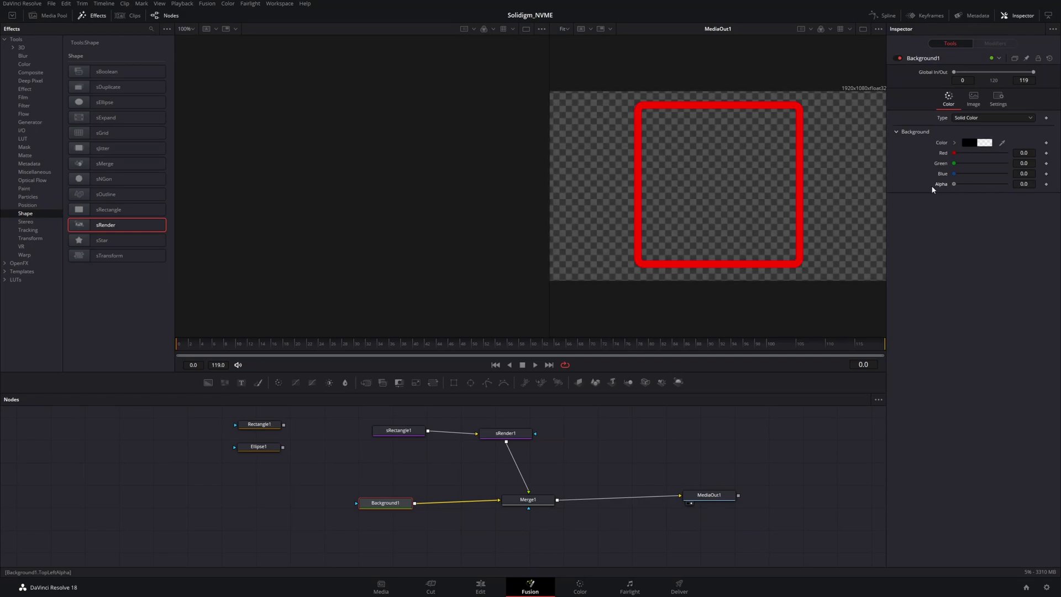
left_click(480, 587)
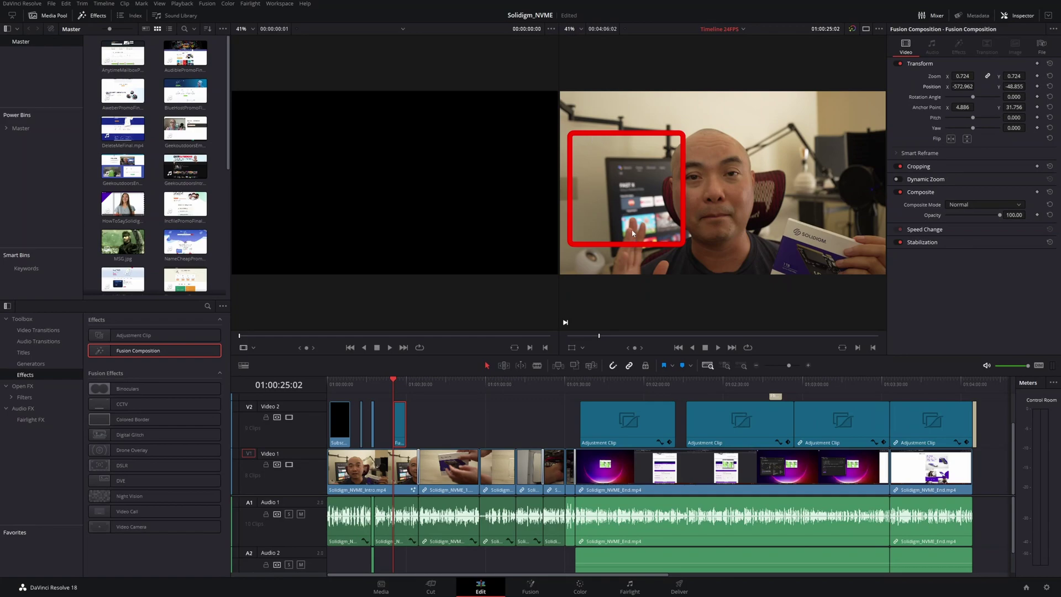
Replace sRectangle1 with an sEllipse node feeding sRender1 in Fusion, and check the shape over the footage on the Edit page.
left_click(530, 588)
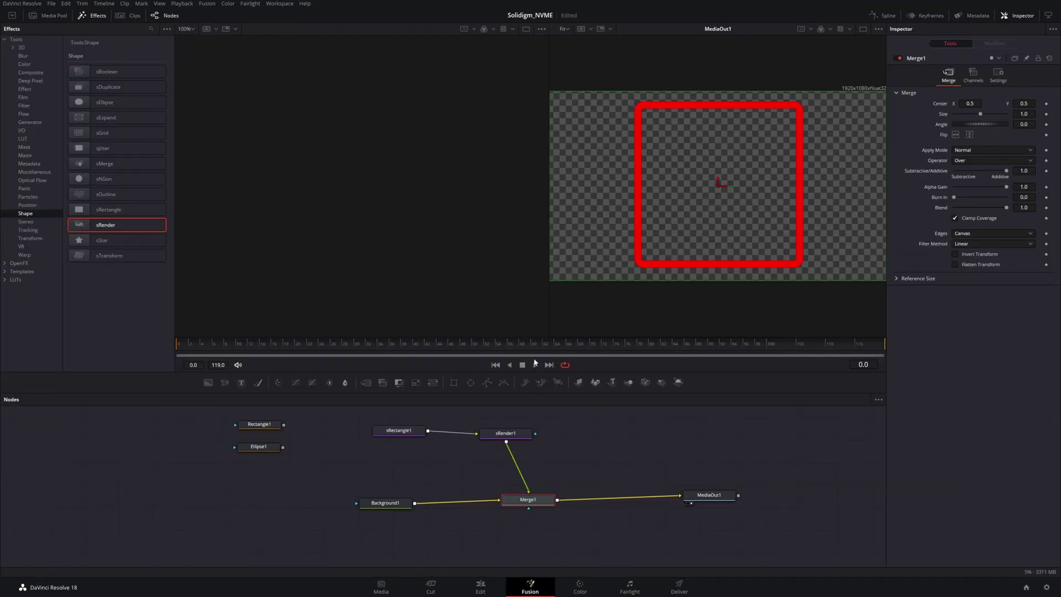
left_click(387, 432)
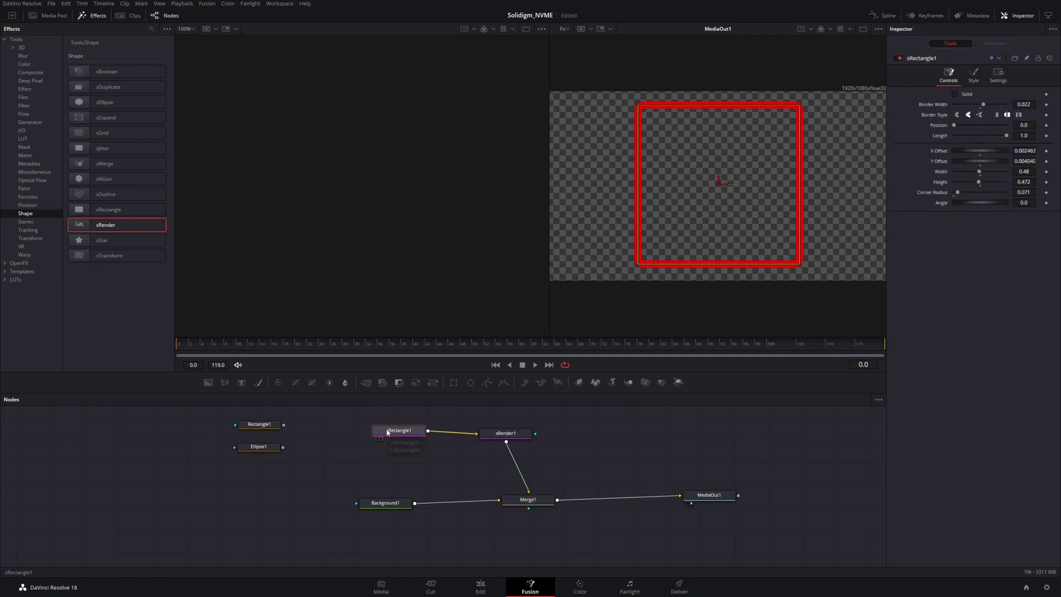
key("Delete")
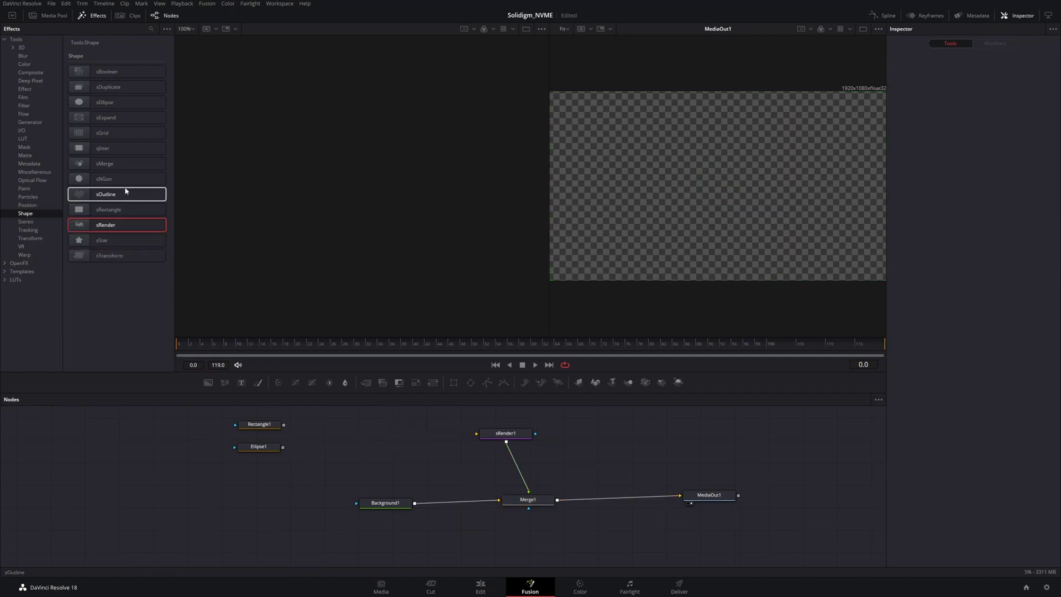
left_click_drag(105, 102, 476, 433)
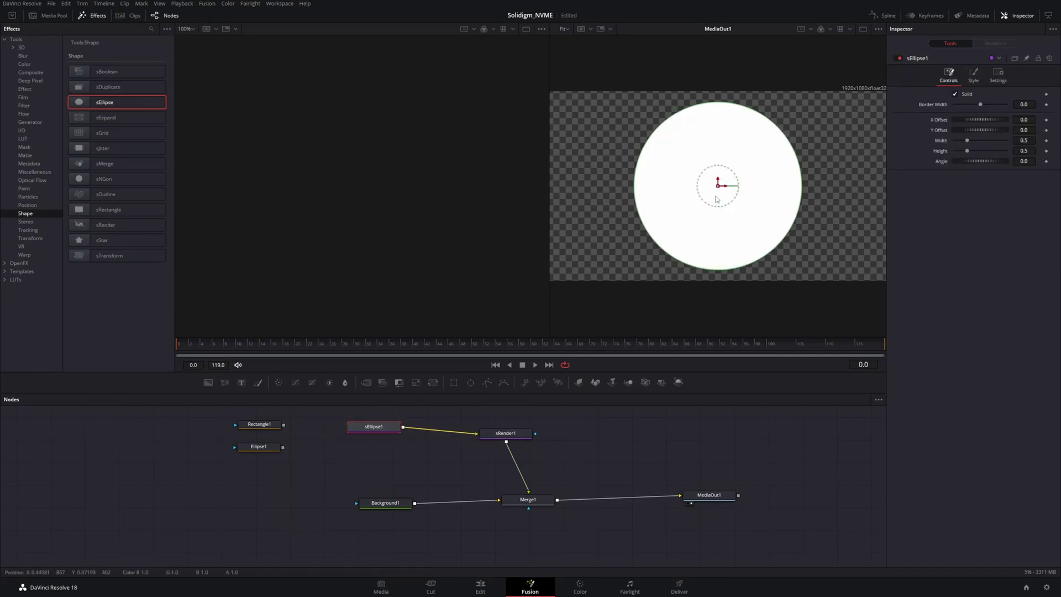
left_click(477, 587)
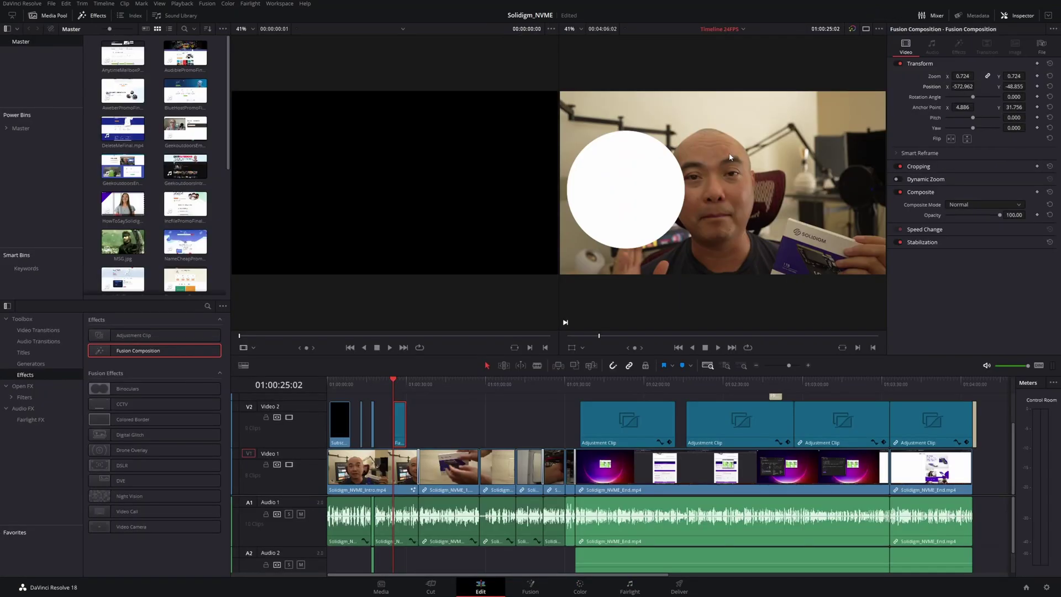
Replace the sEllipse node with an sNGon node connected to sRender1, and check the shape over the footage on the Edit page.
left_click(530, 586)
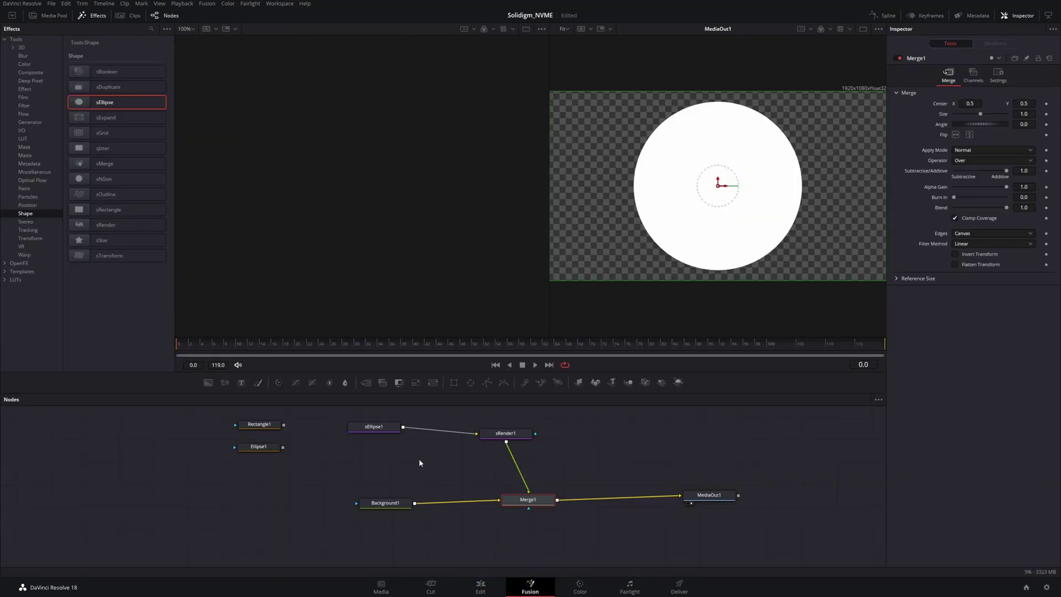
left_click(365, 429)
key("Delete")
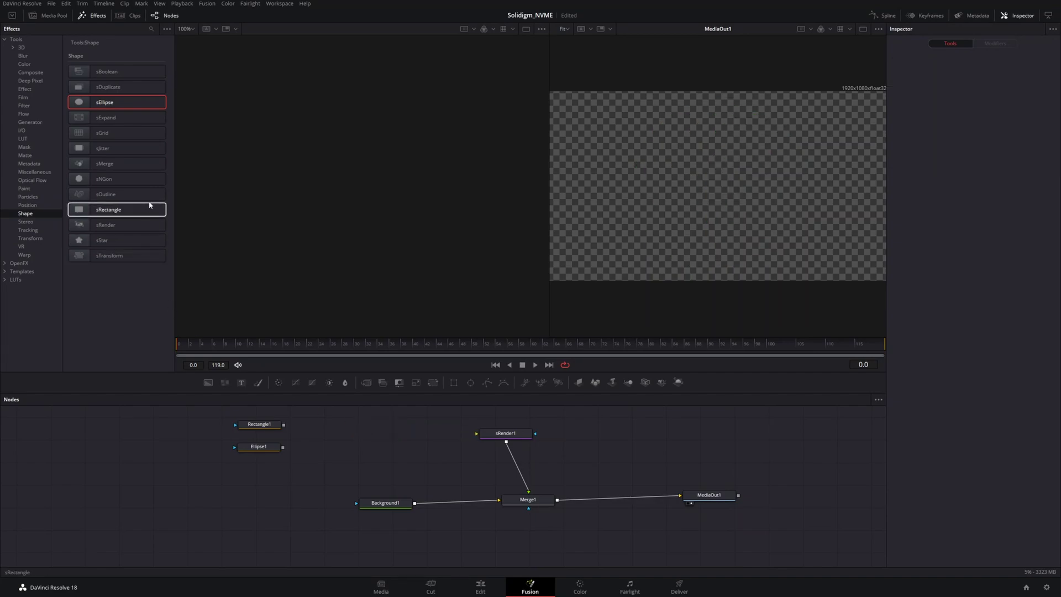
left_click_drag(138, 179, 476, 433)
left_click(480, 587)
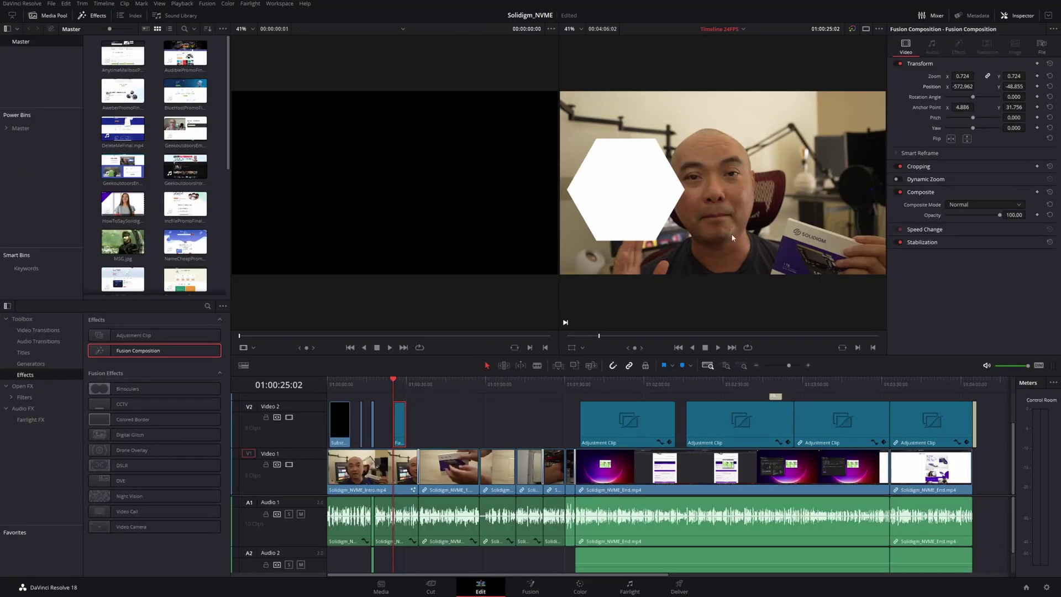
Replace the sNGon node with an sStar node connected to sRender1, and check the star over the footage on the Edit page.
left_click(547, 588)
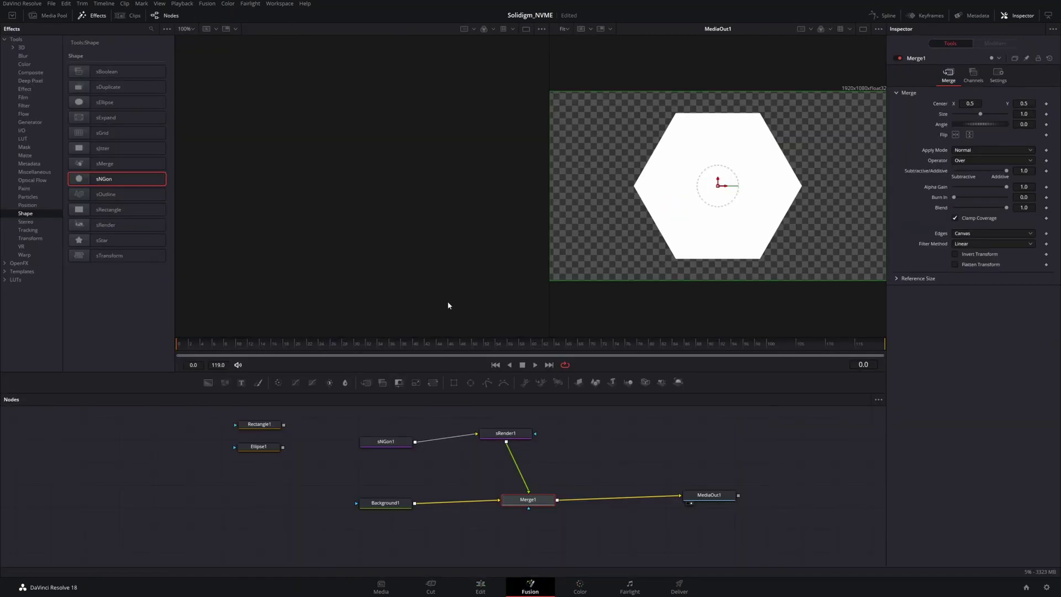
left_click(393, 443)
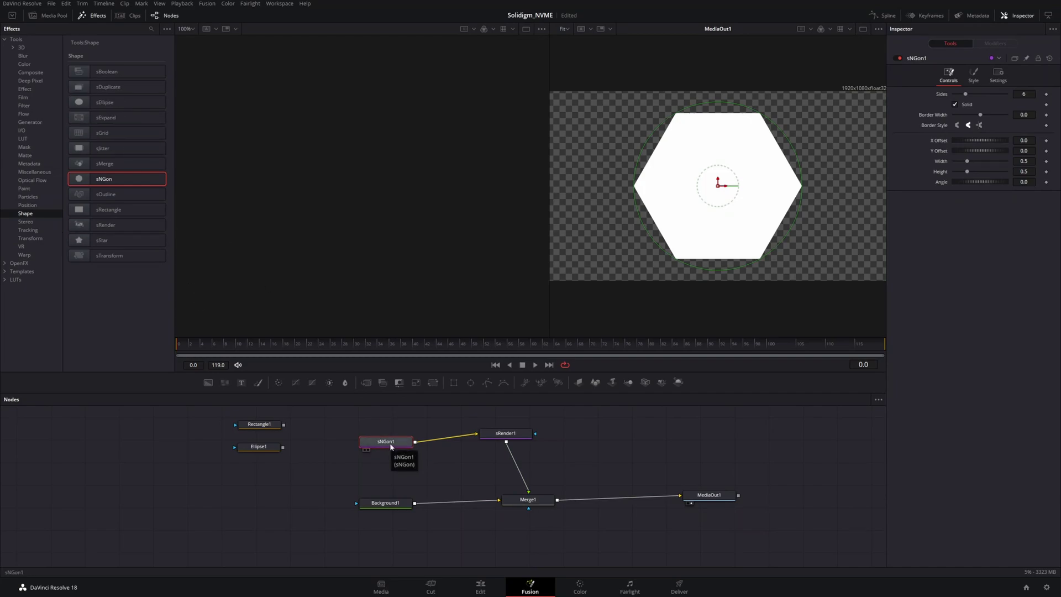
key("Delete")
left_click(135, 245)
left_click_drag(135, 245, 477, 434)
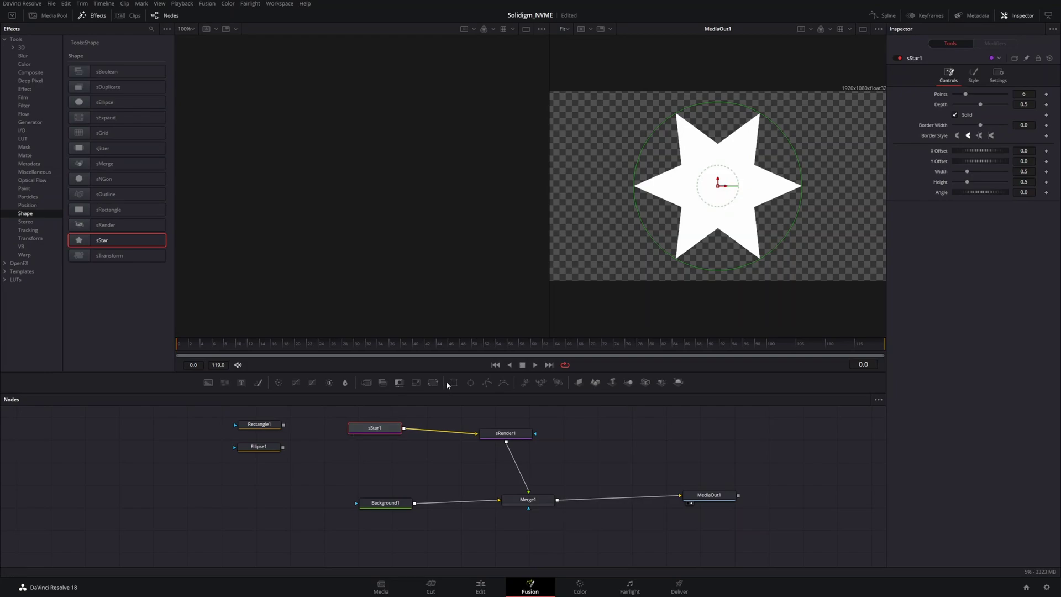
left_click(489, 582)
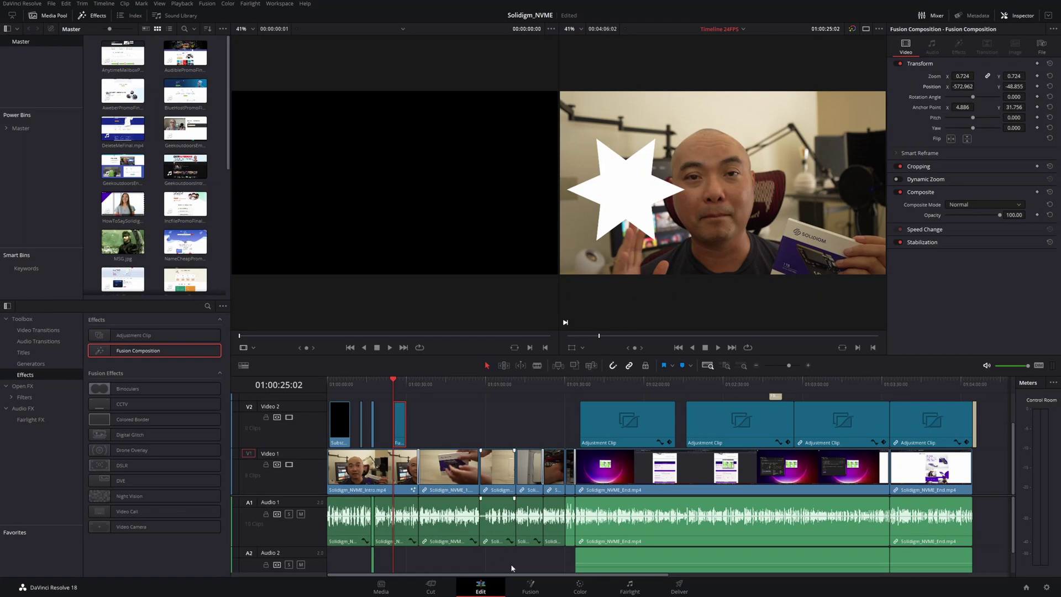
Create a new bin named Shapes in the Master folder of the Power Bins on the Edit page.
left_click(530, 587)
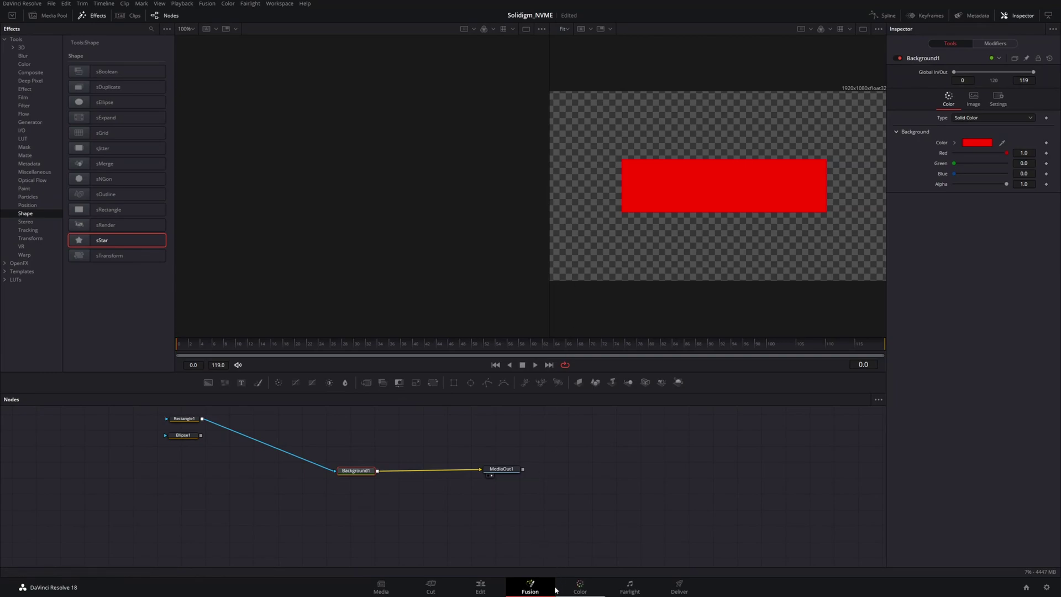
left_click(481, 587)
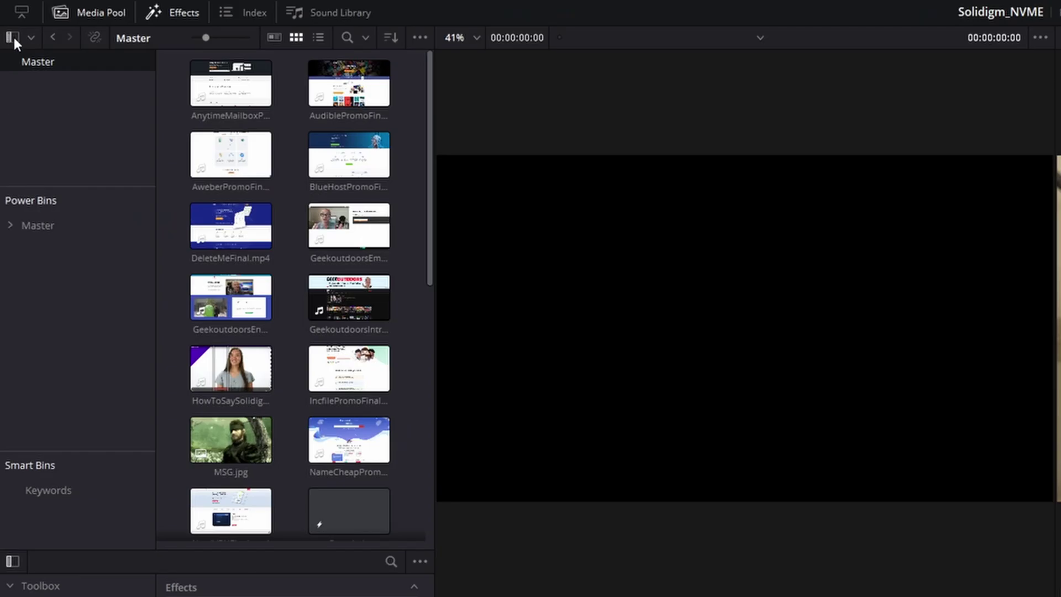
left_click(12, 37)
left_click(13, 37)
left_click(10, 225)
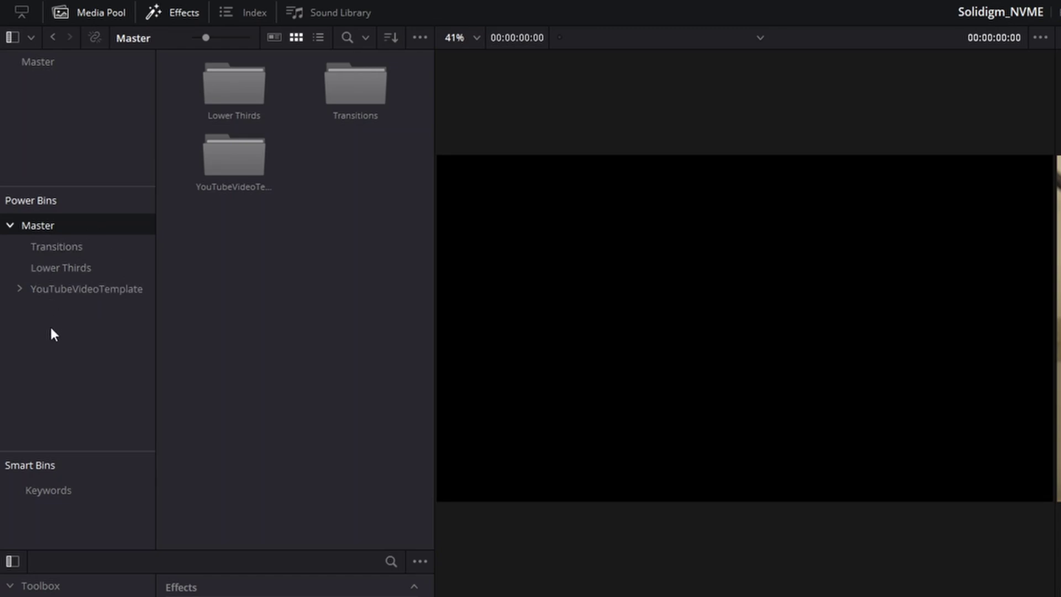
right_click(58, 231)
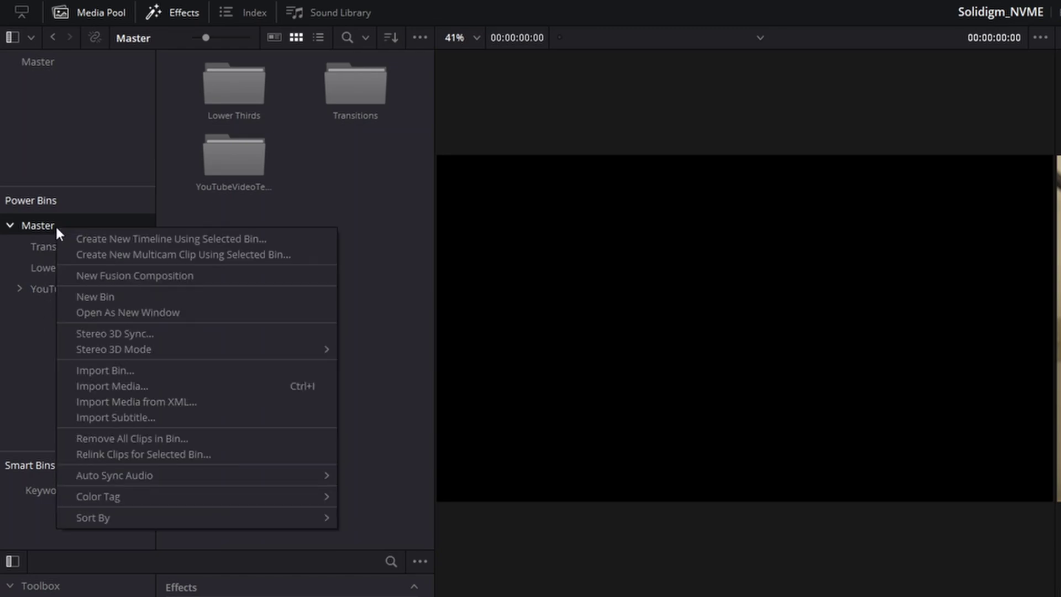
left_click(105, 296)
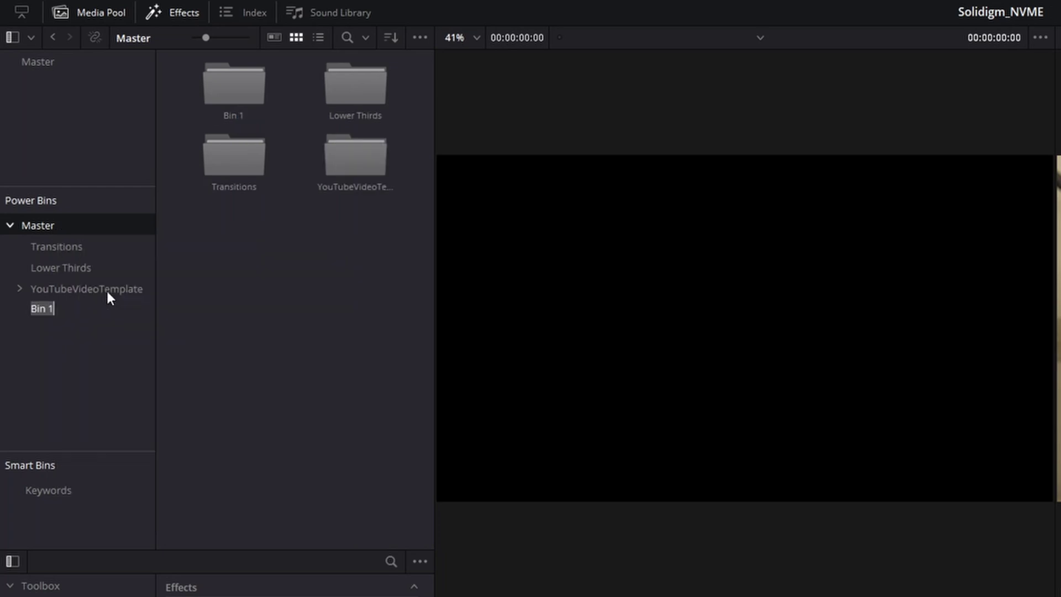
triple_click(33, 310)
type("Shapes")
key("Return")
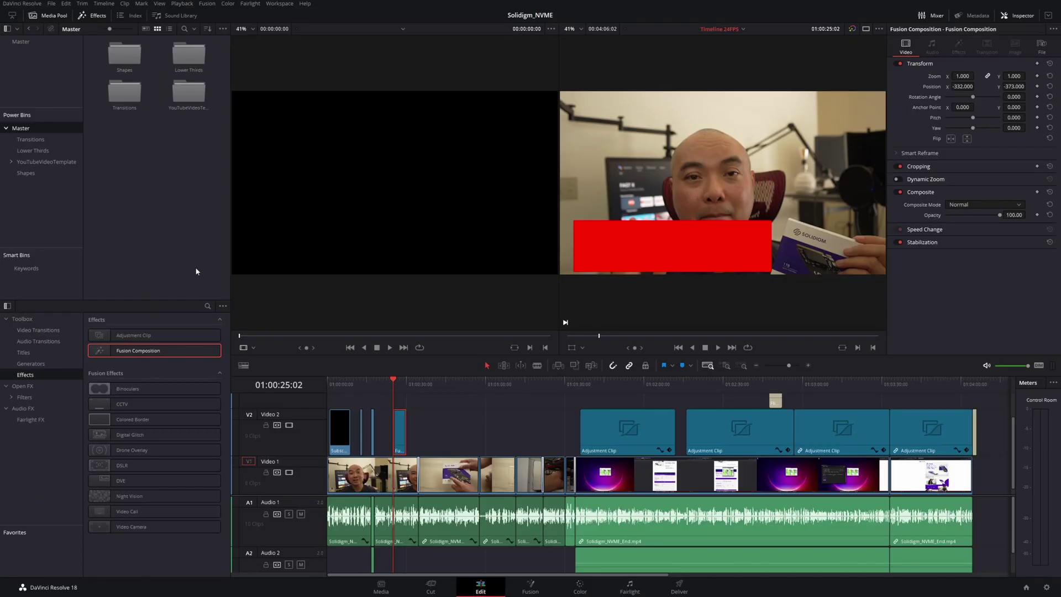
Store the red rectangle Fusion Composition from Video 2 in the Shapes power bin and rename it Rectangle.
left_click(43, 175)
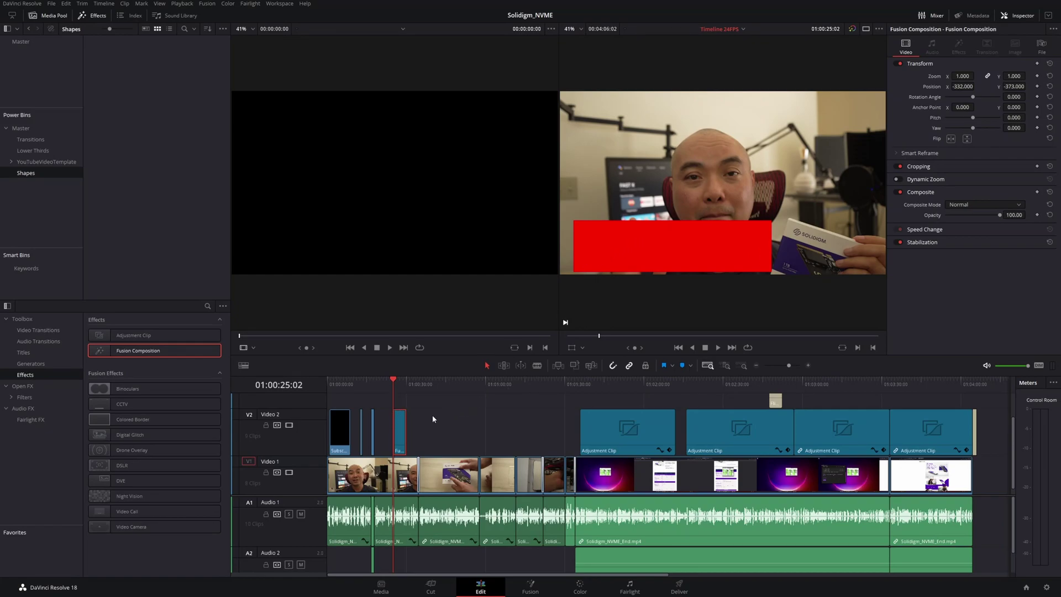
left_click_drag(403, 429, 101, 74)
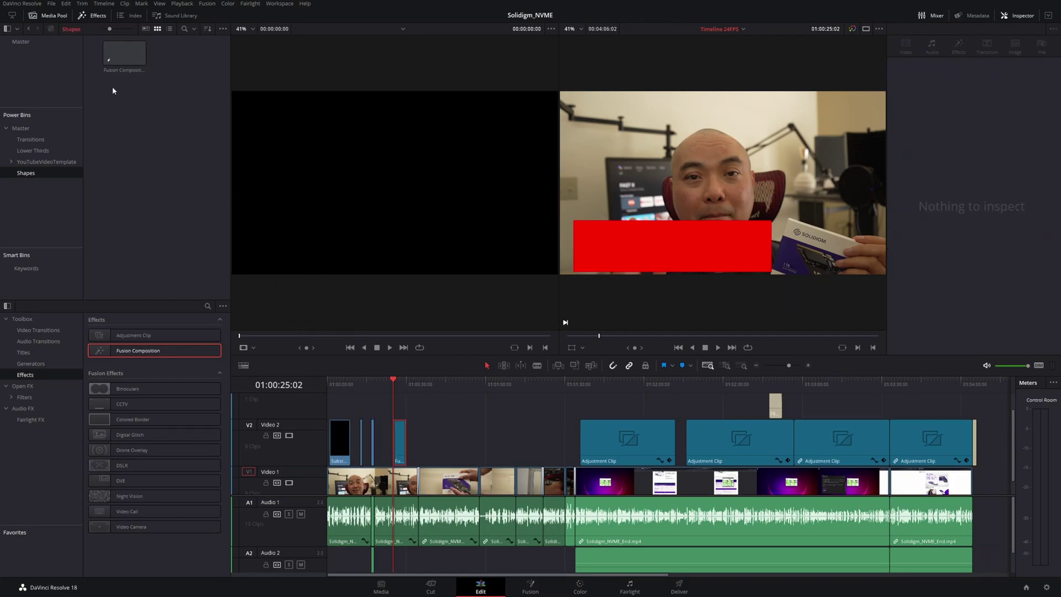
left_click(114, 74)
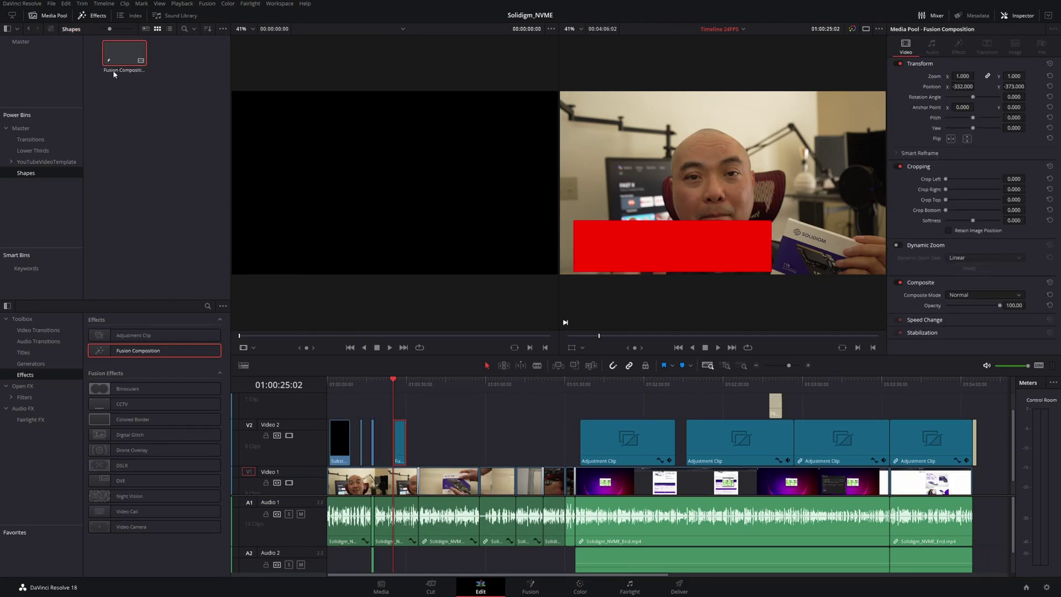
left_click(130, 71)
type("Rectangle")
key("Return")
Place the Rectangle composition from the Shapes bin on Video 2 at about 01:00:45:17 and inspect its nodes in Fusion.
left_click_drag(127, 49, 449, 384)
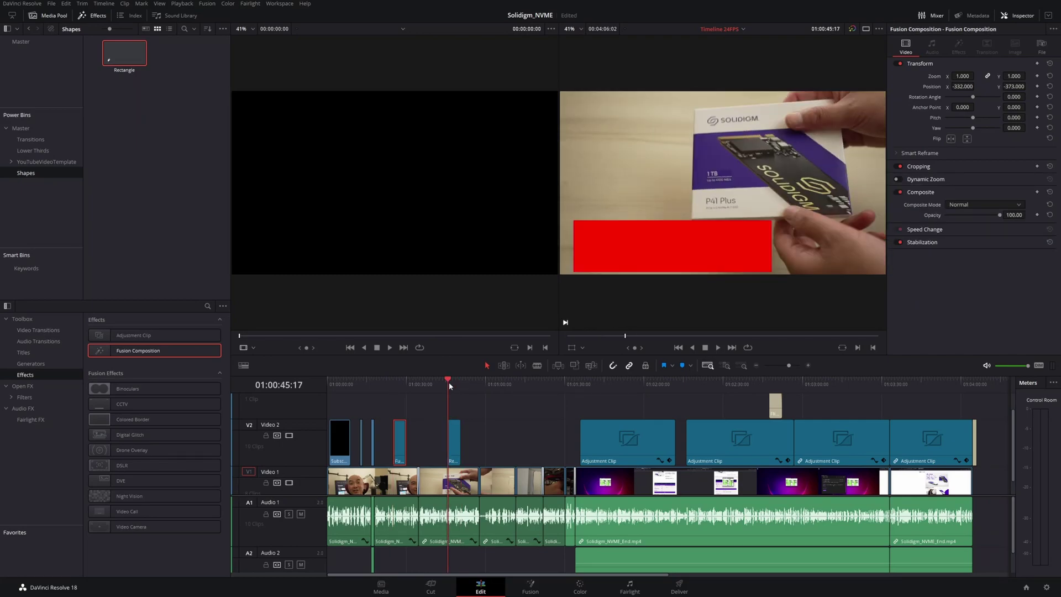
left_click(452, 437)
left_click(529, 587)
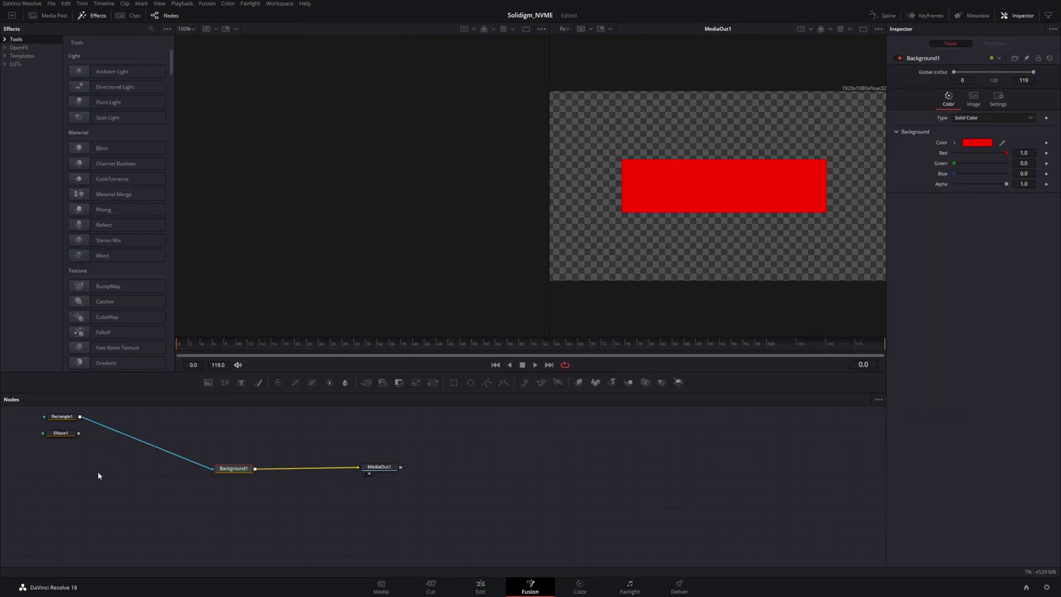
left_click(472, 586)
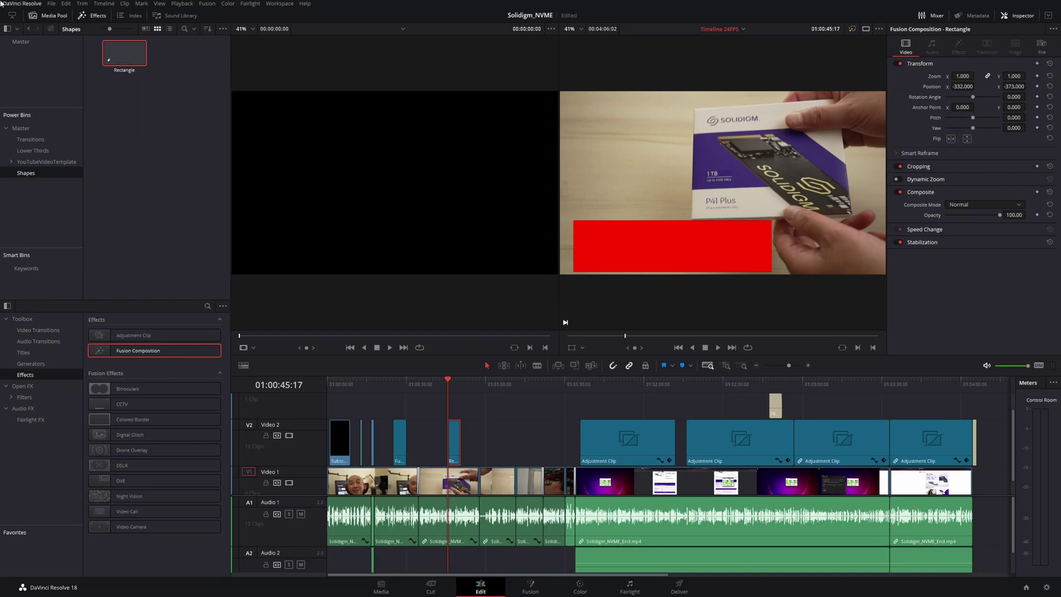
Create a new project with the suggested name Untitled Project 2.
left_click(51, 3)
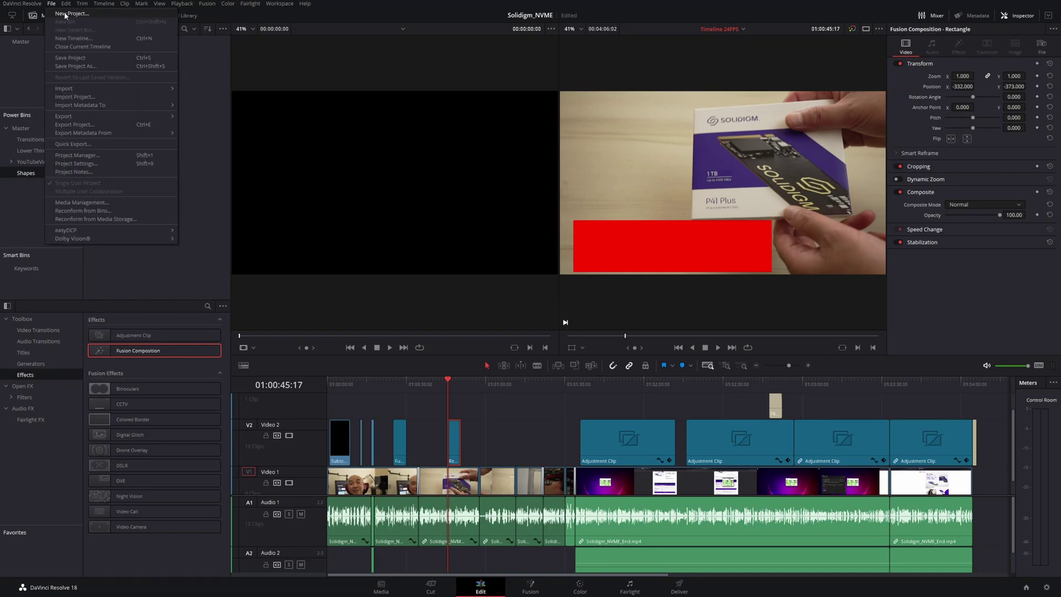
left_click(66, 15)
key("ctrl+n")
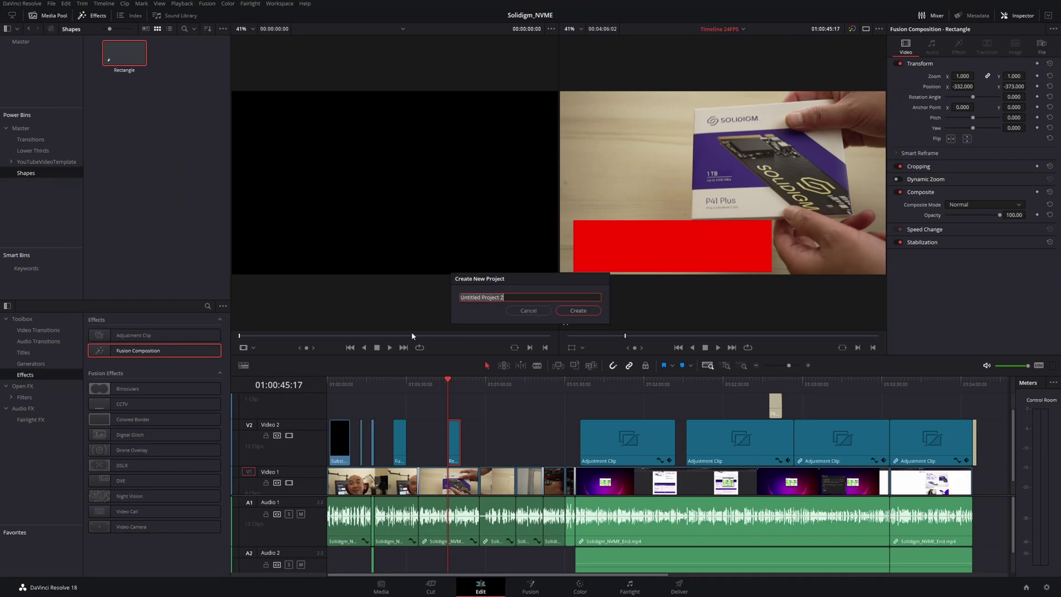
left_click(576, 311)
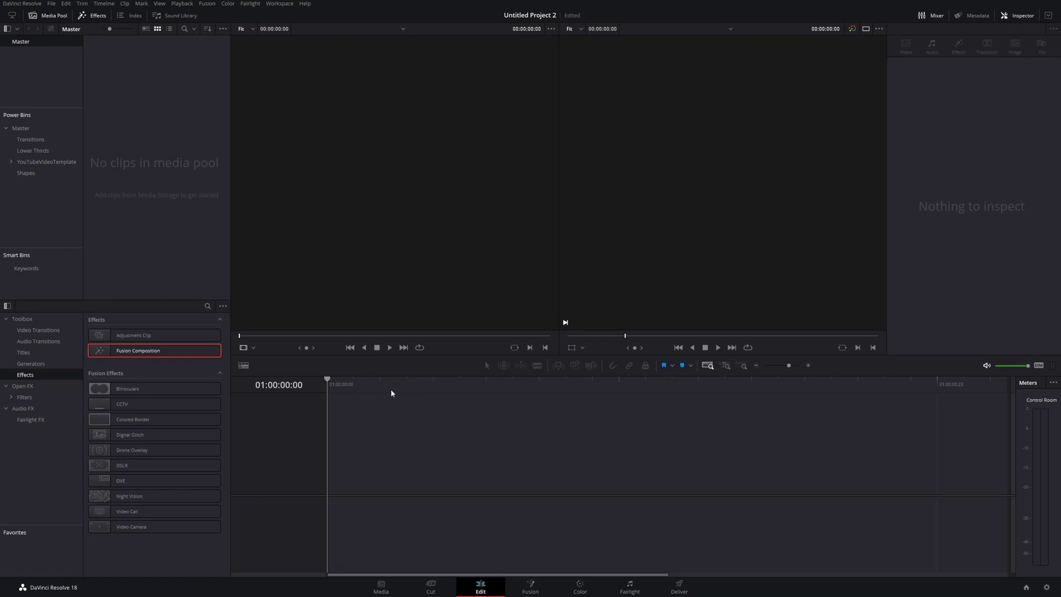
Add the Rectangle composition from the Shapes power bin to the new project's timeline and preview it at about 01:00:13:02.
left_click(39, 175)
left_click(126, 55)
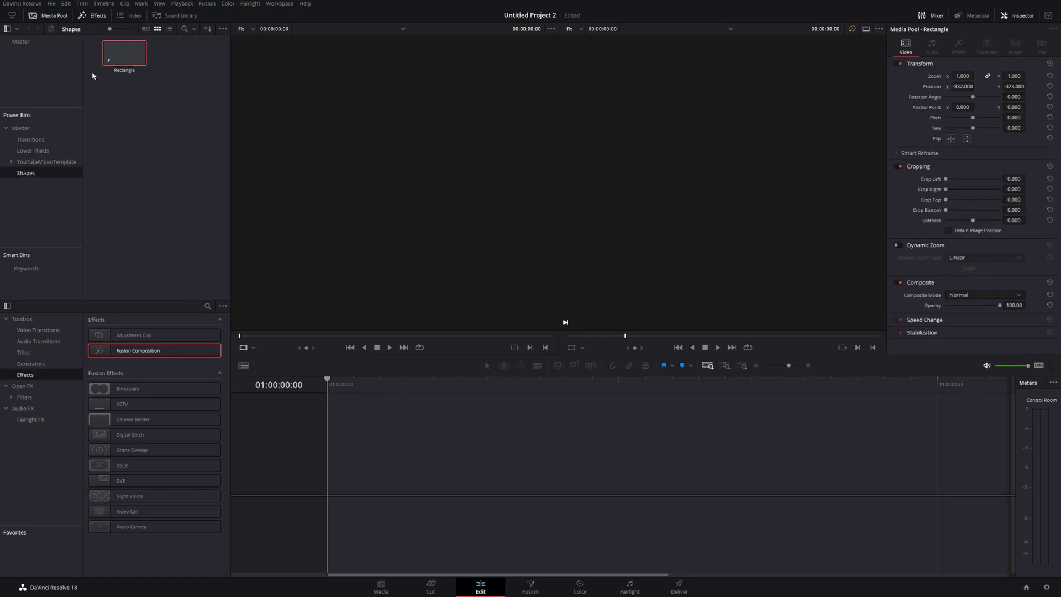
left_click_drag(124, 57, 357, 461)
left_click(853, 409)
left_click(873, 461)
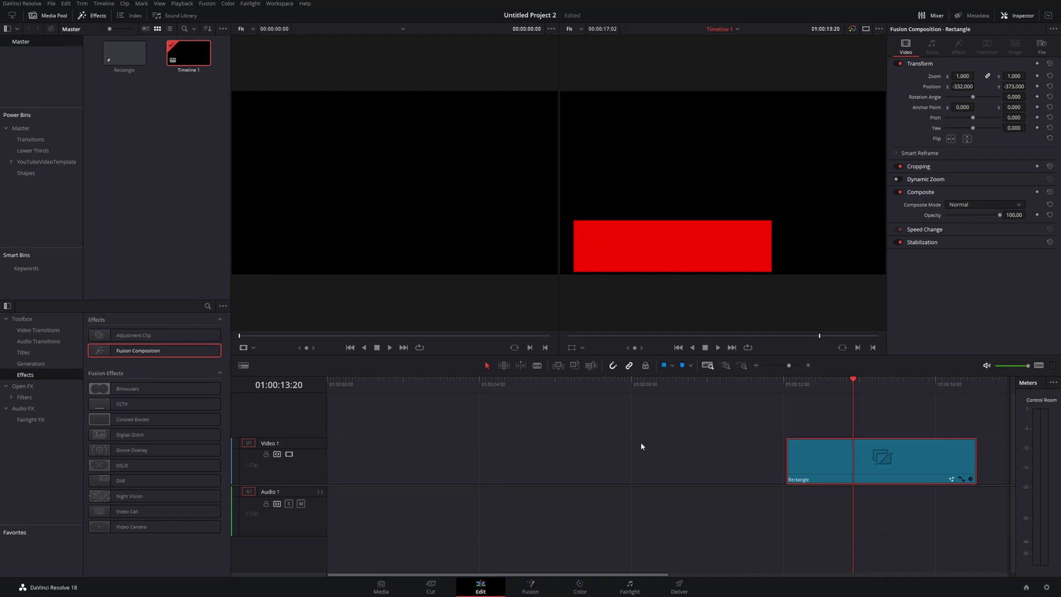
left_click(824, 387)
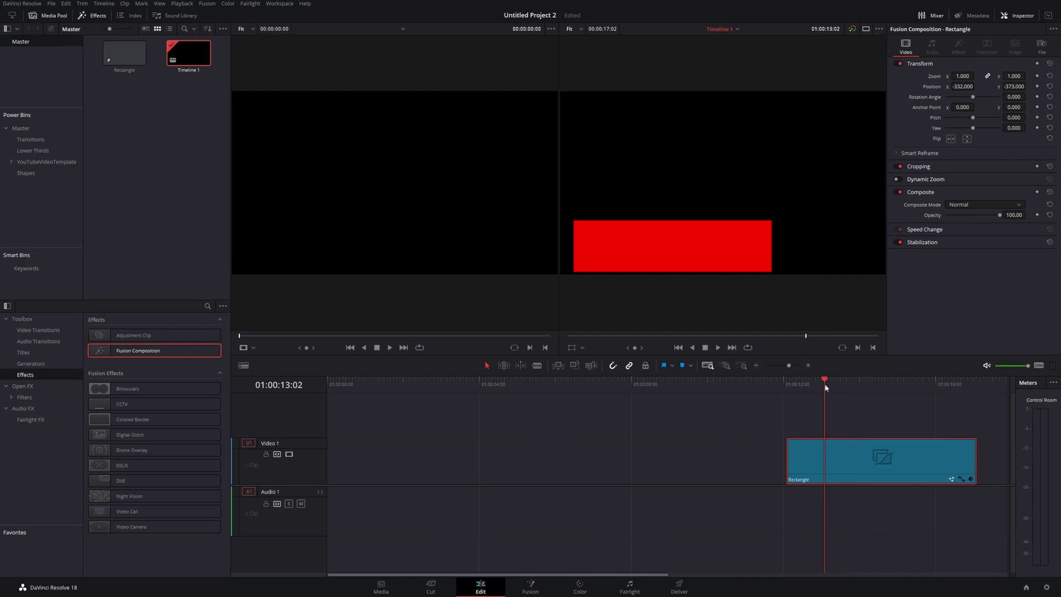